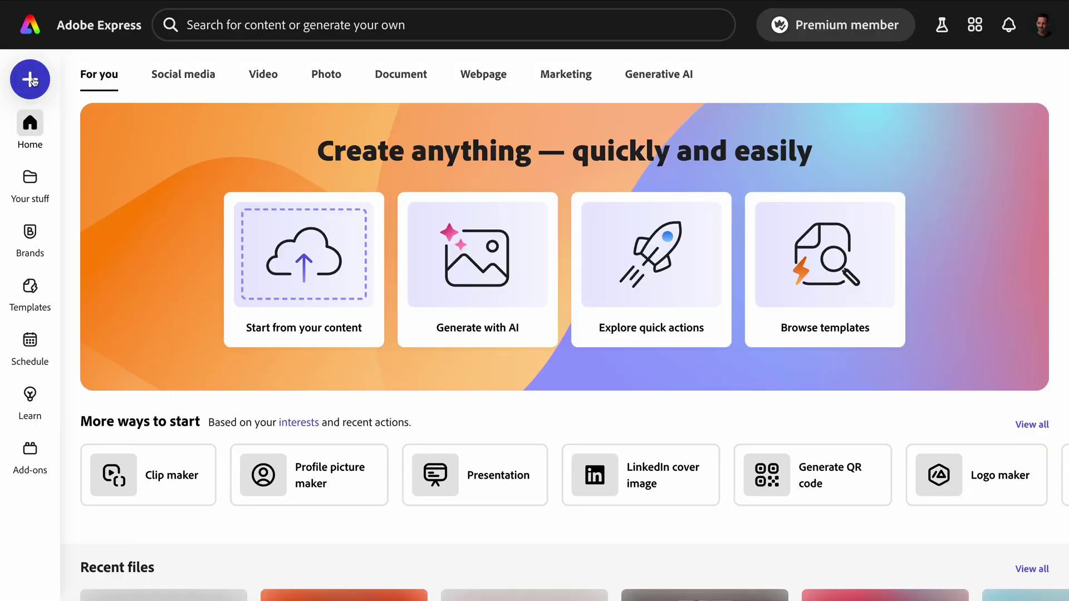
- Start the Clip maker quick action from the new-project menu
click(34, 80)
click(216, 170)
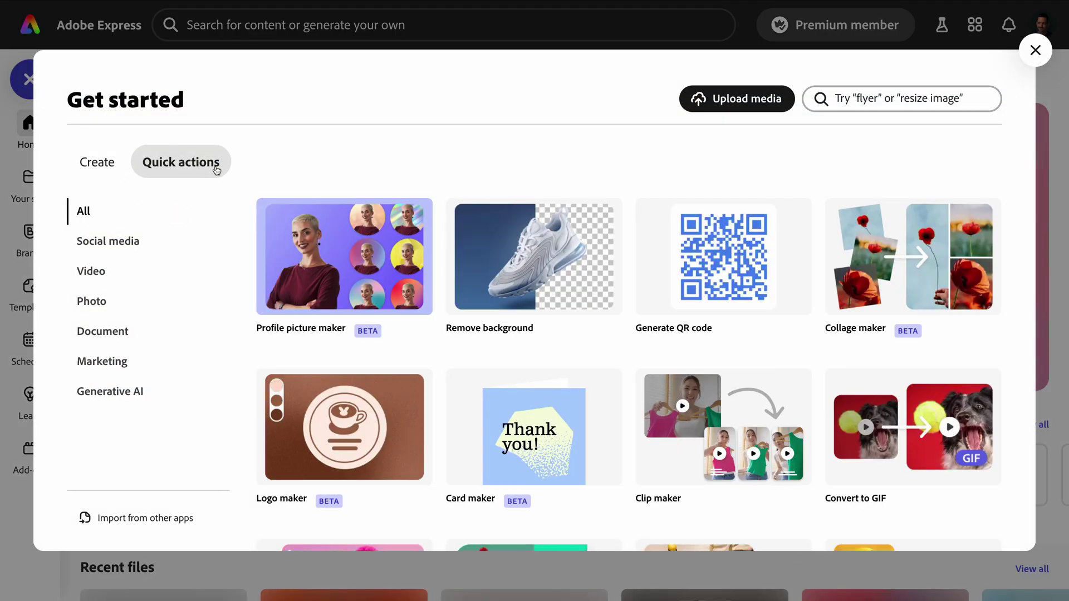
scroll(714, 276, down, 2)
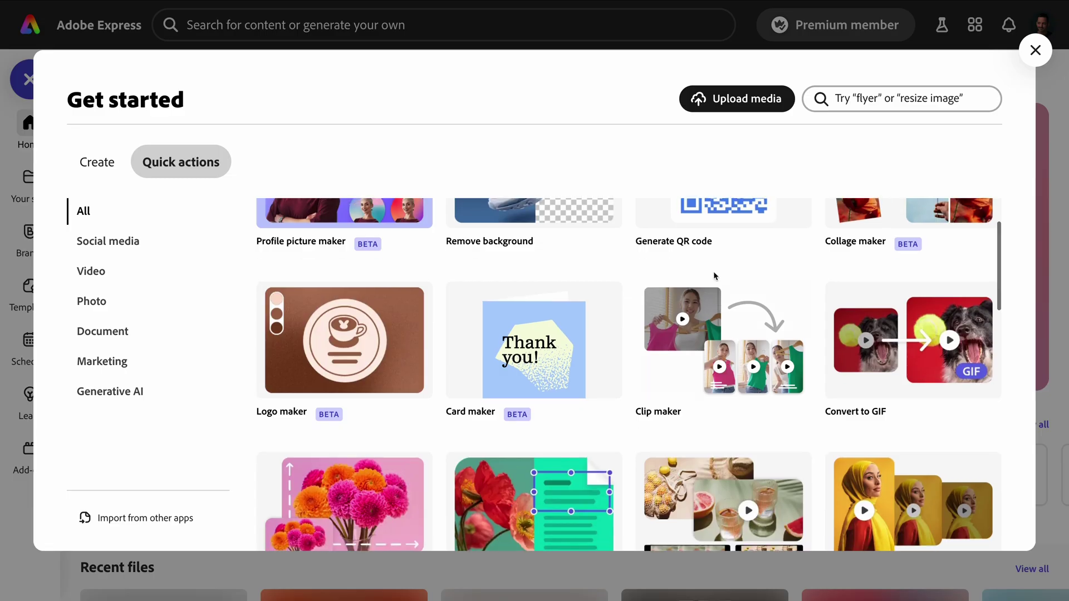
click(714, 352)
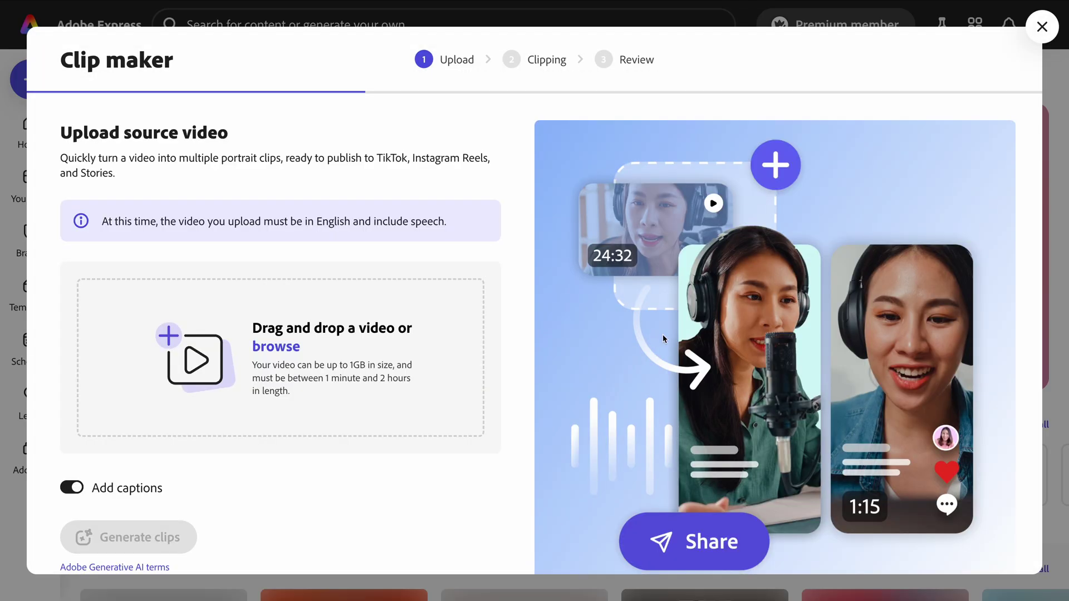
- Upload Presentation-web.mp4 with captions on, generate clips and leave them processing in the background
click(231, 332)
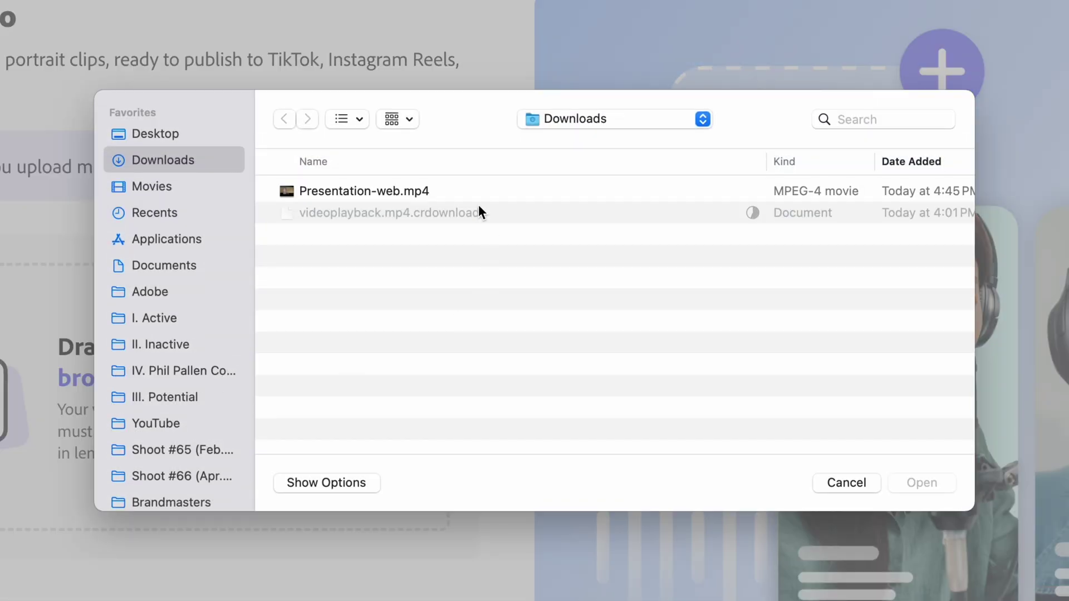
double_click(460, 193)
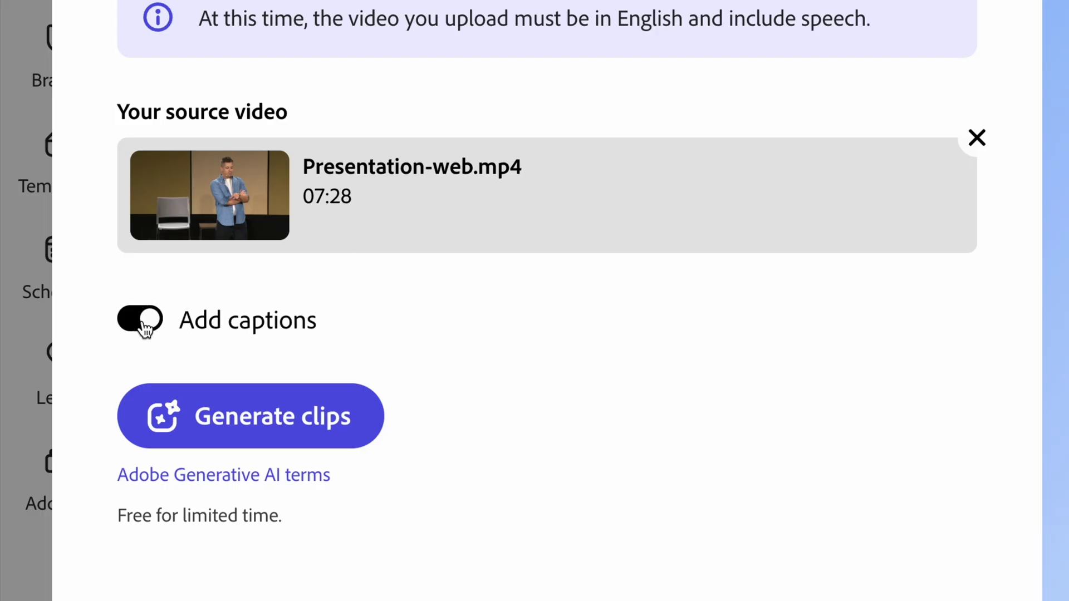
click(309, 417)
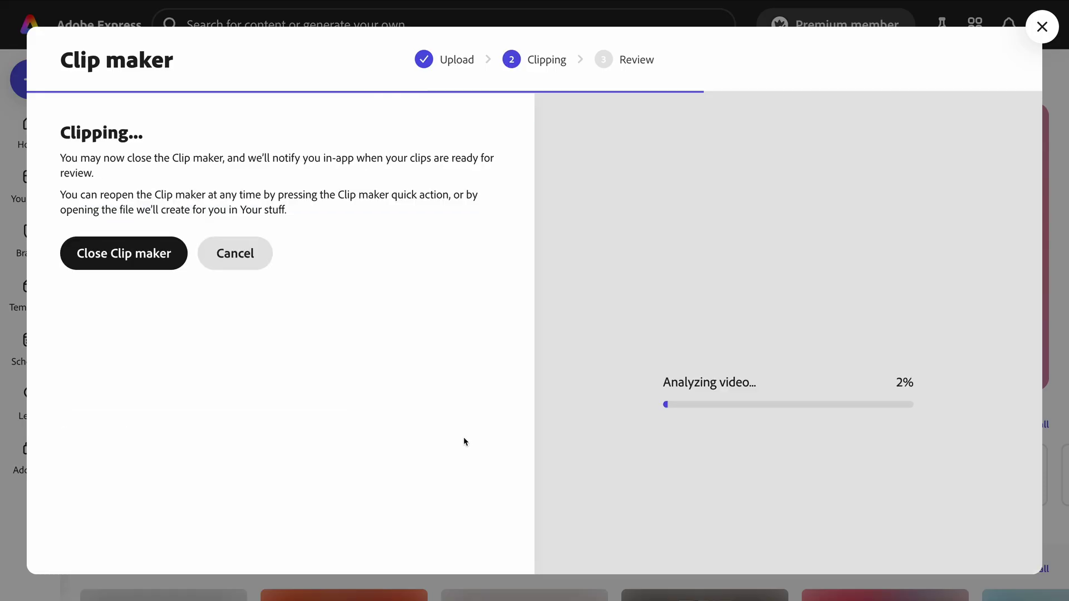
click(154, 262)
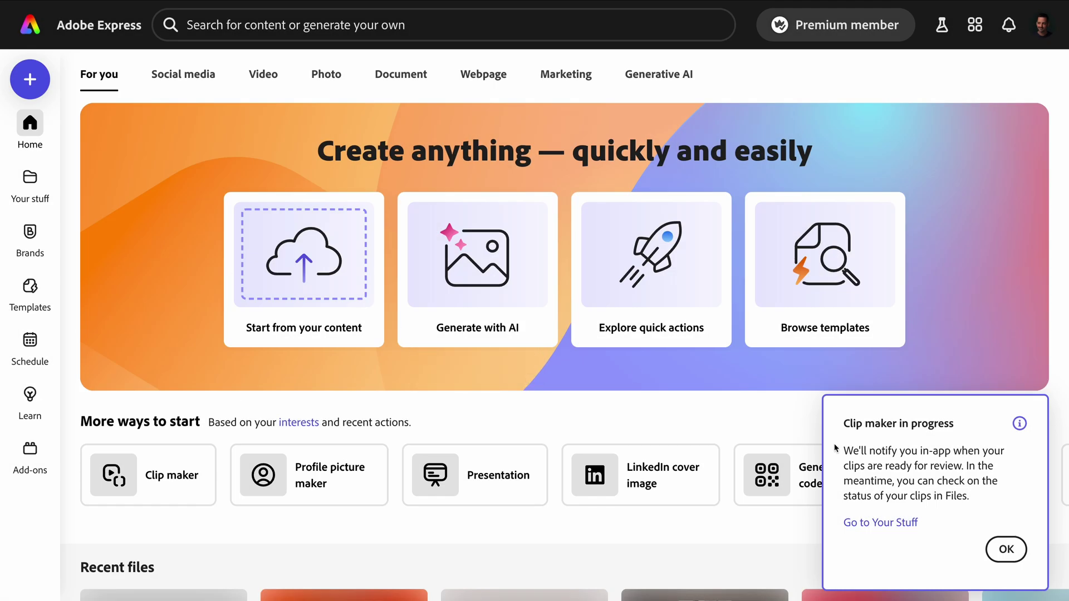
- Dismiss the progress toast and open the 'clips are ready for review' notification
click(1003, 549)
click(911, 92)
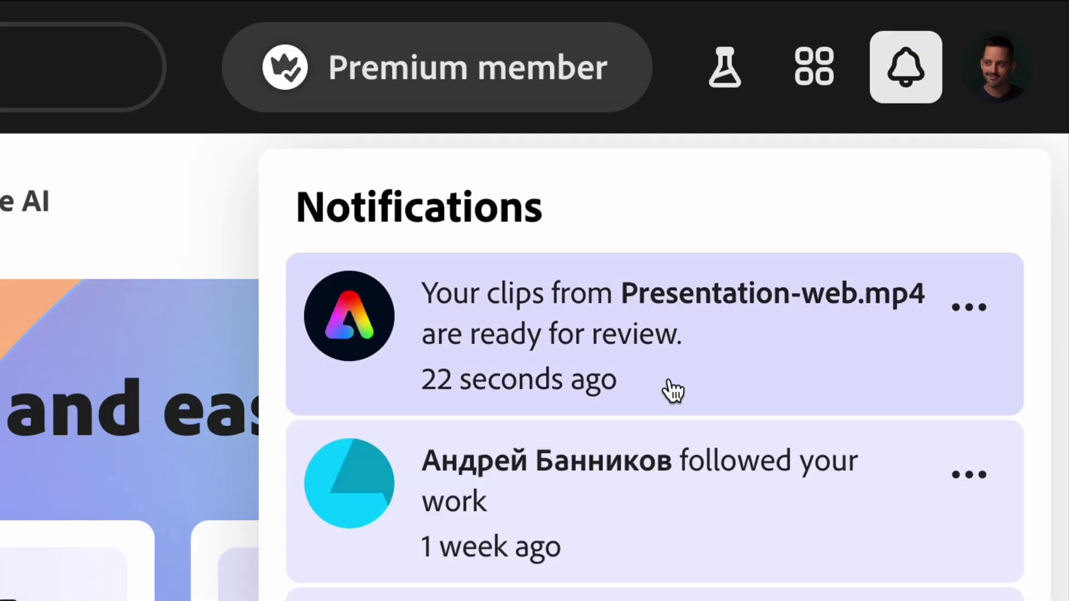
click(673, 390)
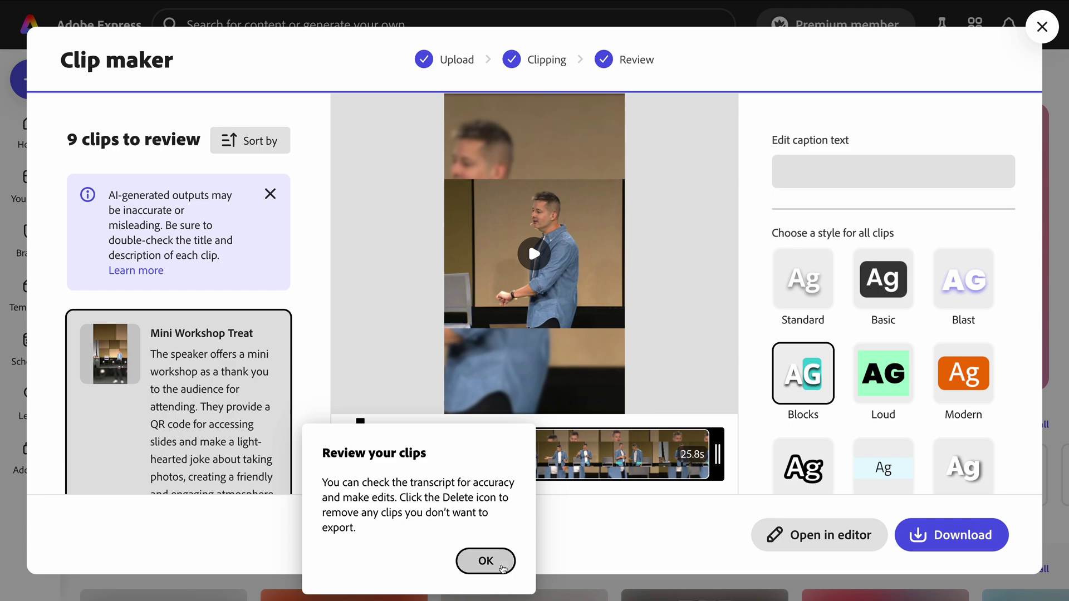
click(502, 564)
scroll(257, 225, down, 1)
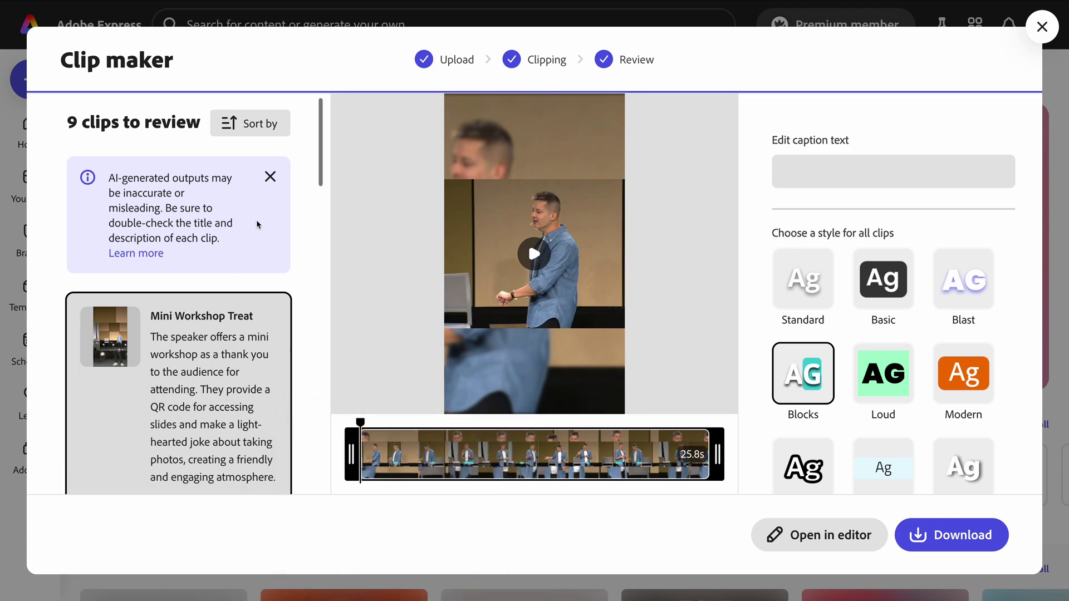
scroll(258, 226, down, 1)
scroll(258, 227, down, 1)
scroll(258, 230, down, 1)
scroll(258, 232, down, 5)
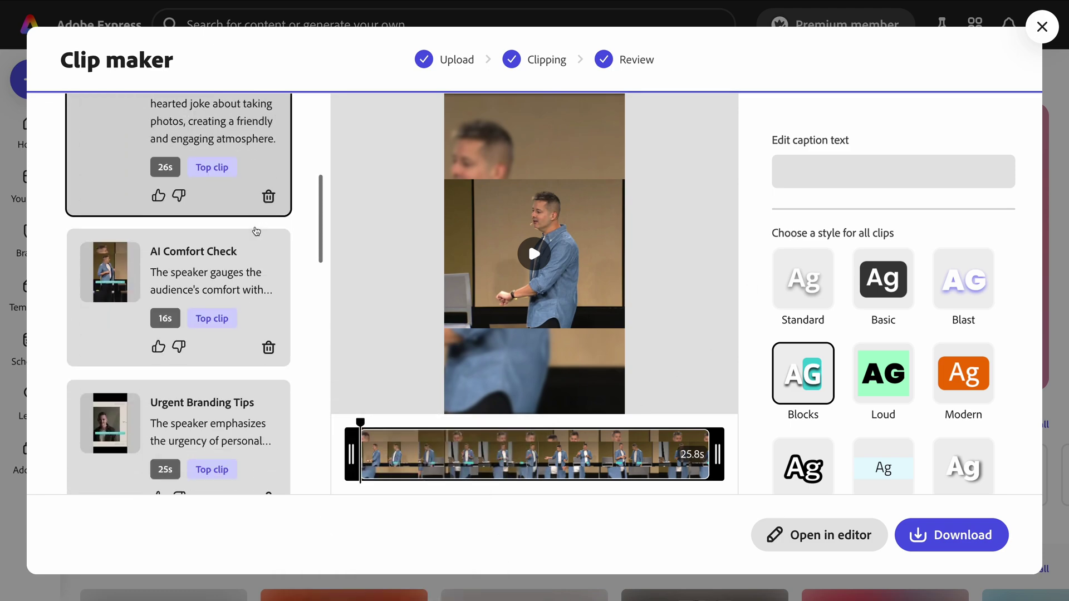
scroll(255, 232, down, 2)
scroll(251, 232, down, 2)
scroll(250, 236, down, 3)
scroll(253, 240, down, 1)
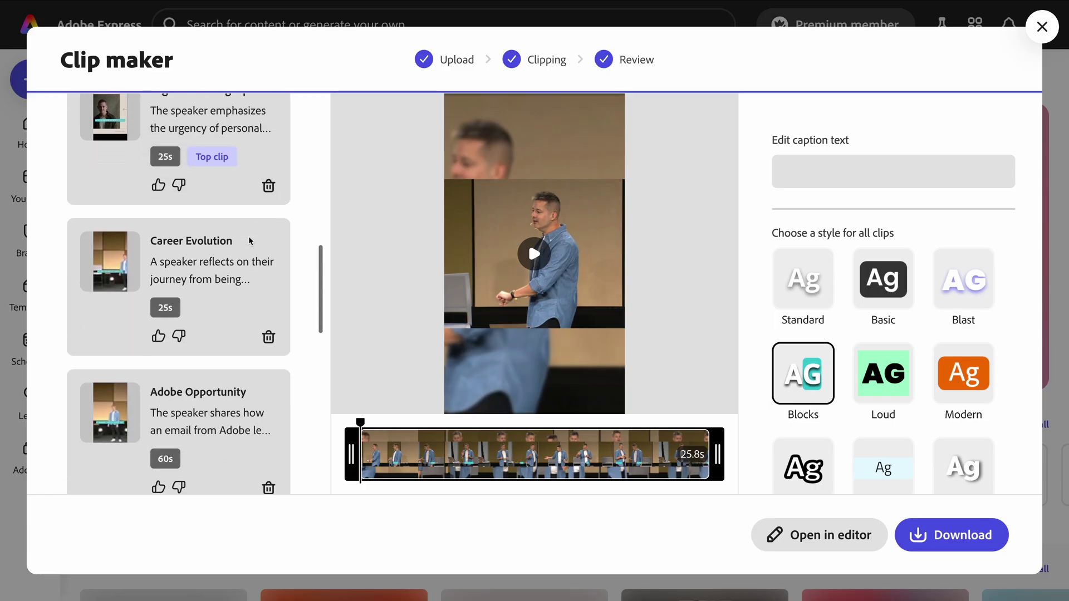
- Preview the Career Evolution clip and select its whole caption text
click(241, 253)
scroll(241, 253, down, 4)
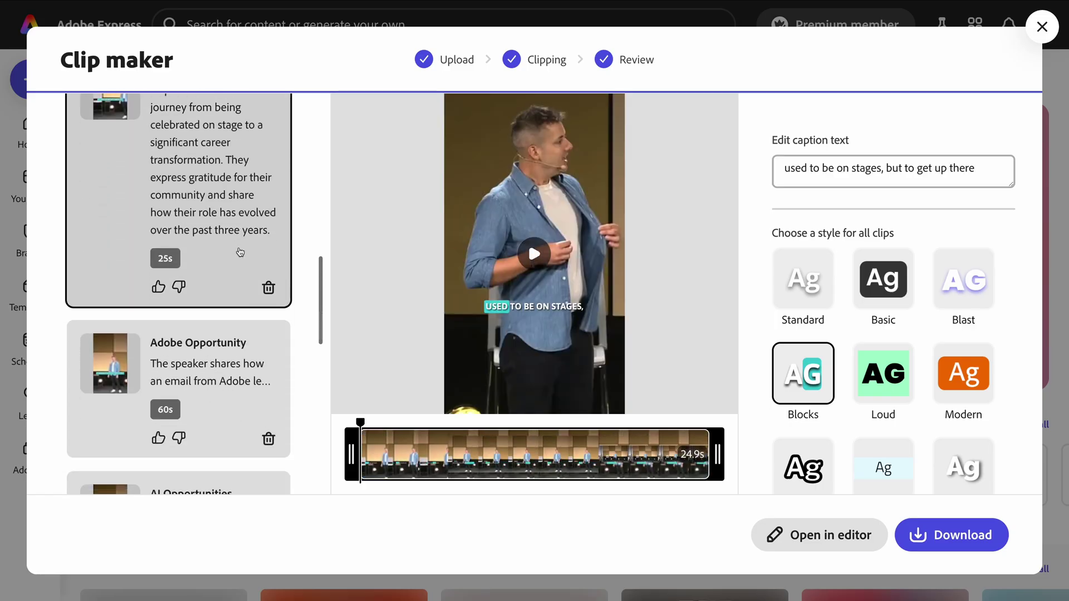
scroll(228, 331, down, 2)
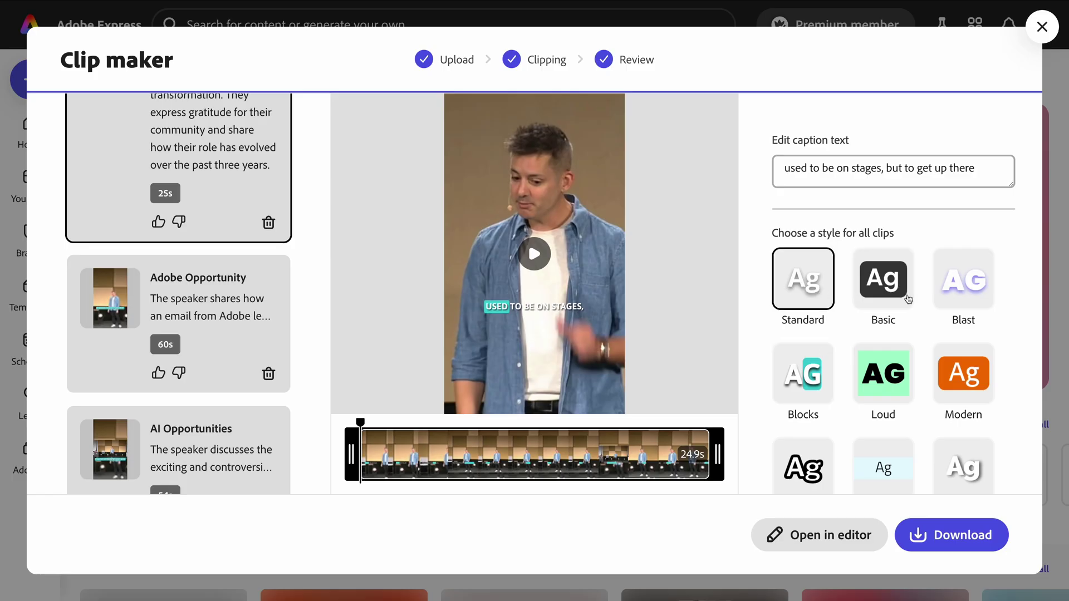
scroll(909, 299, down, 1)
scroll(931, 304, down, 1)
scroll(930, 303, down, 1)
scroll(932, 307, down, 2)
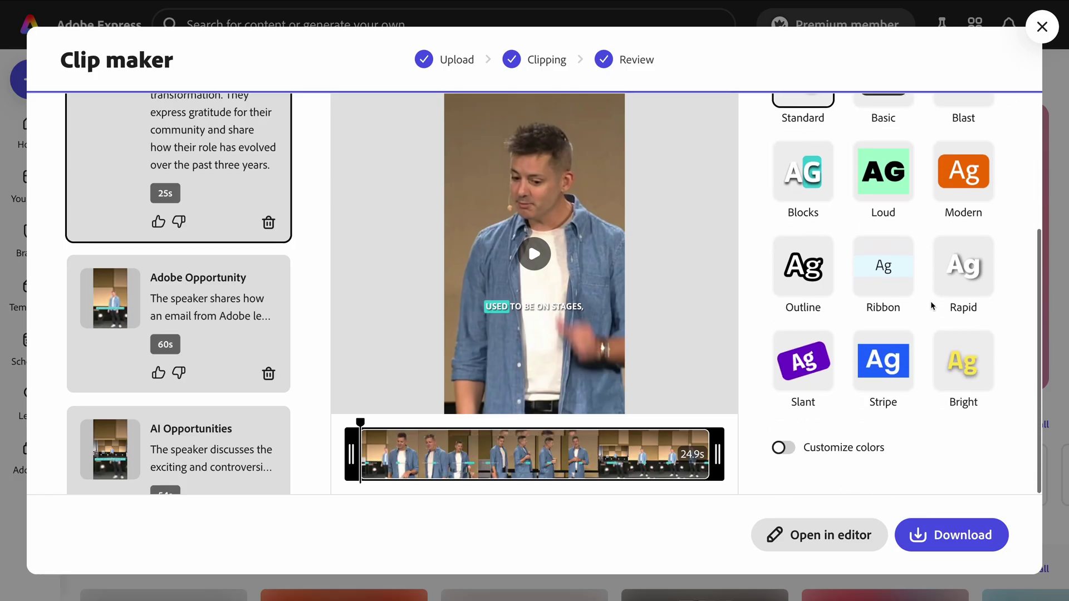
scroll(933, 306, up, 1)
scroll(931, 308, down, 1)
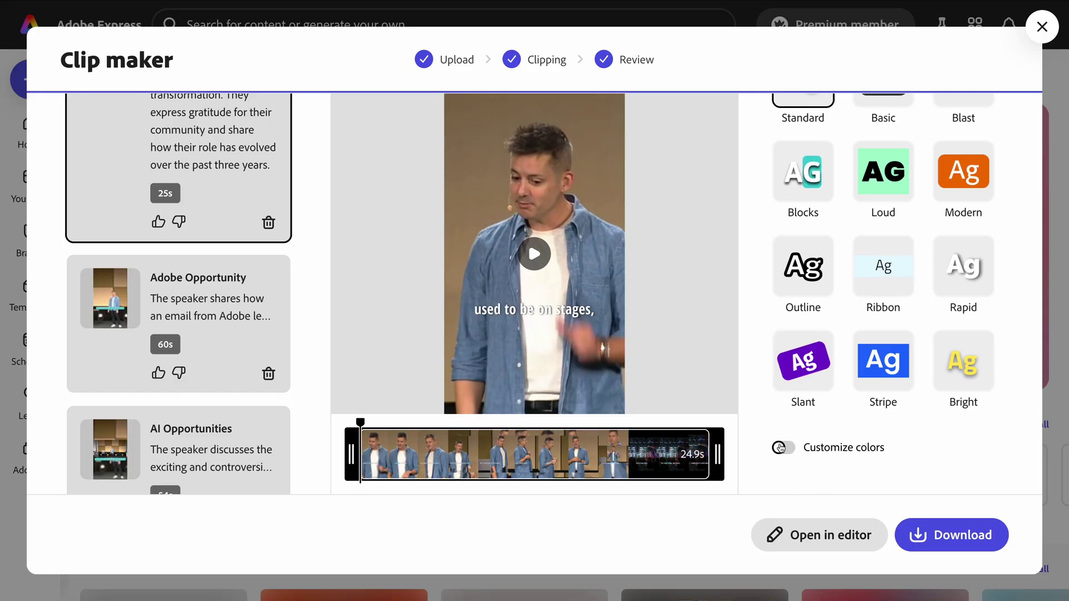
scroll(875, 355, down, 1)
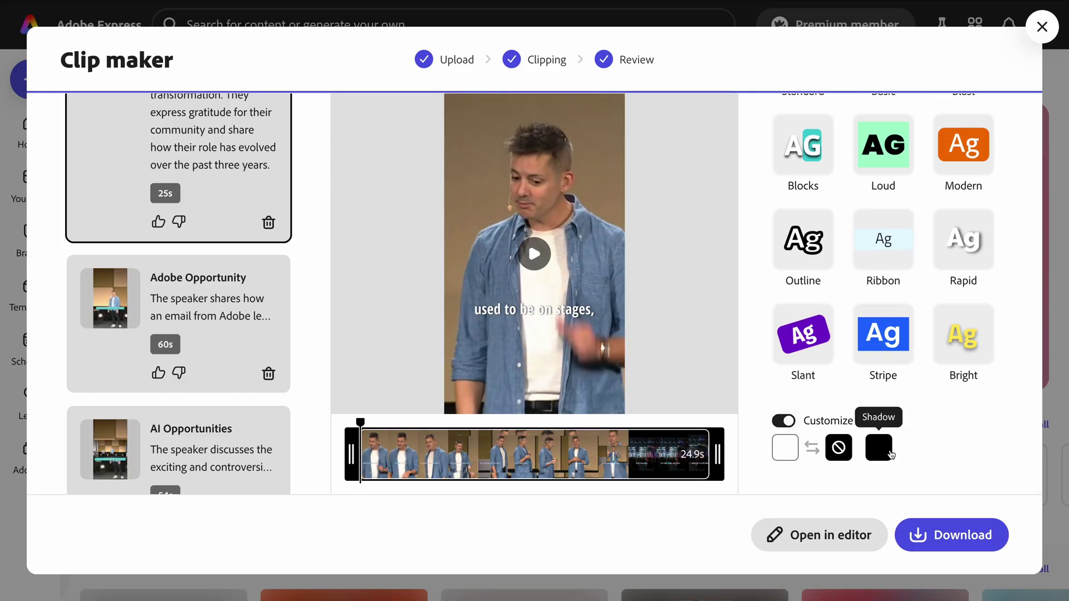
scroll(891, 346, up, 5)
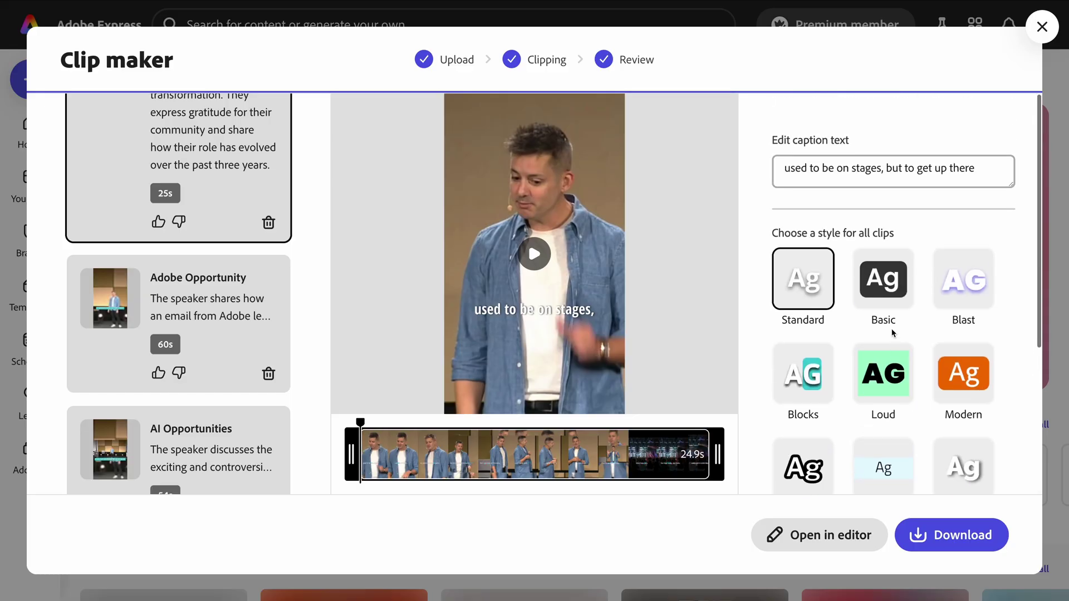
triple_click(885, 166)
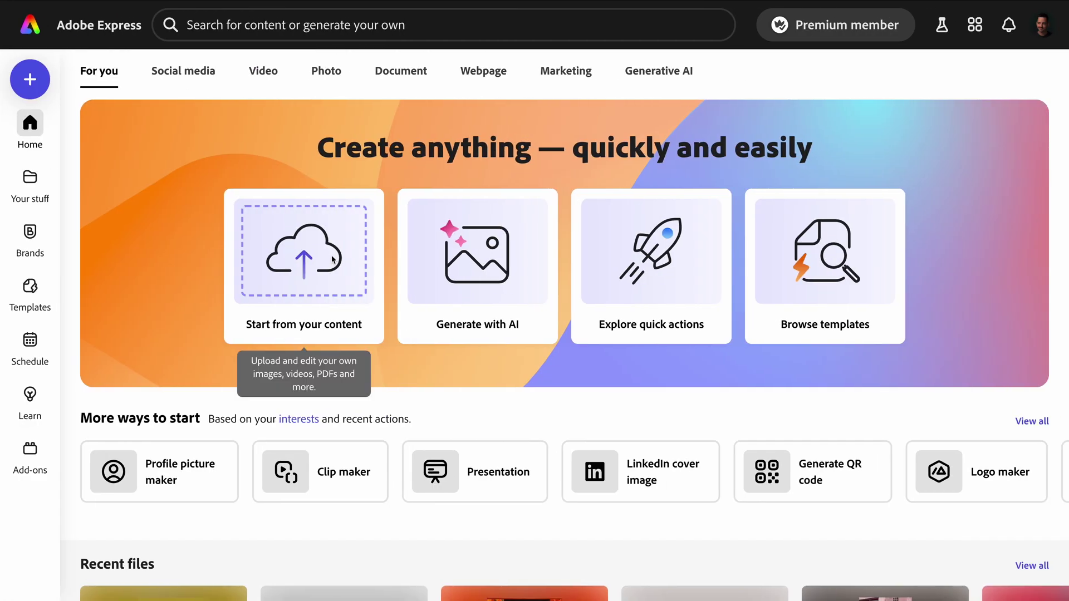
- Start the Profile picture maker quick action from the new-project menu
click(30, 81)
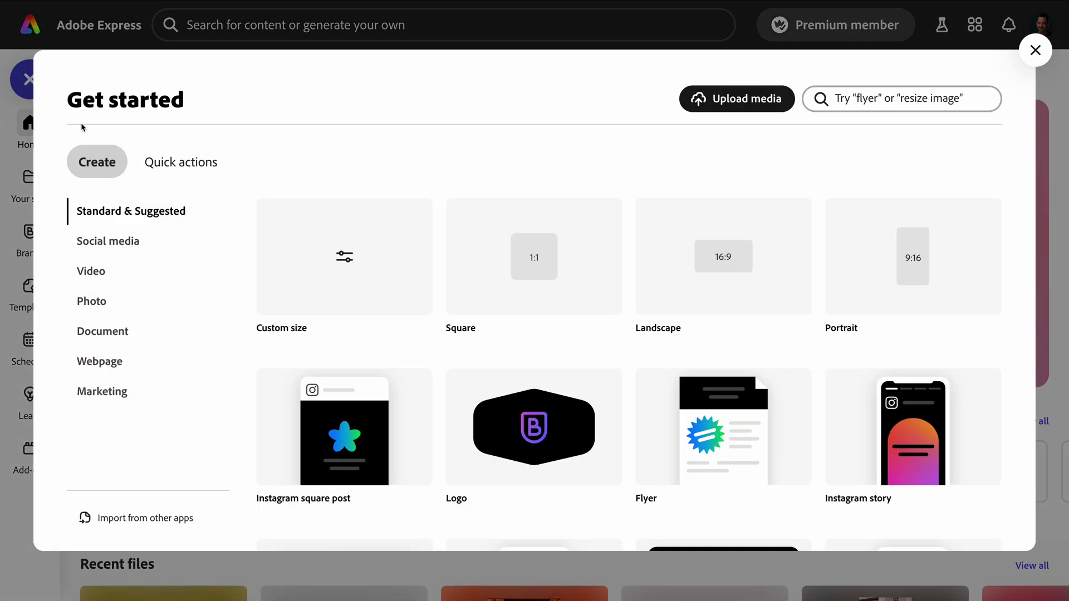
click(212, 172)
click(393, 262)
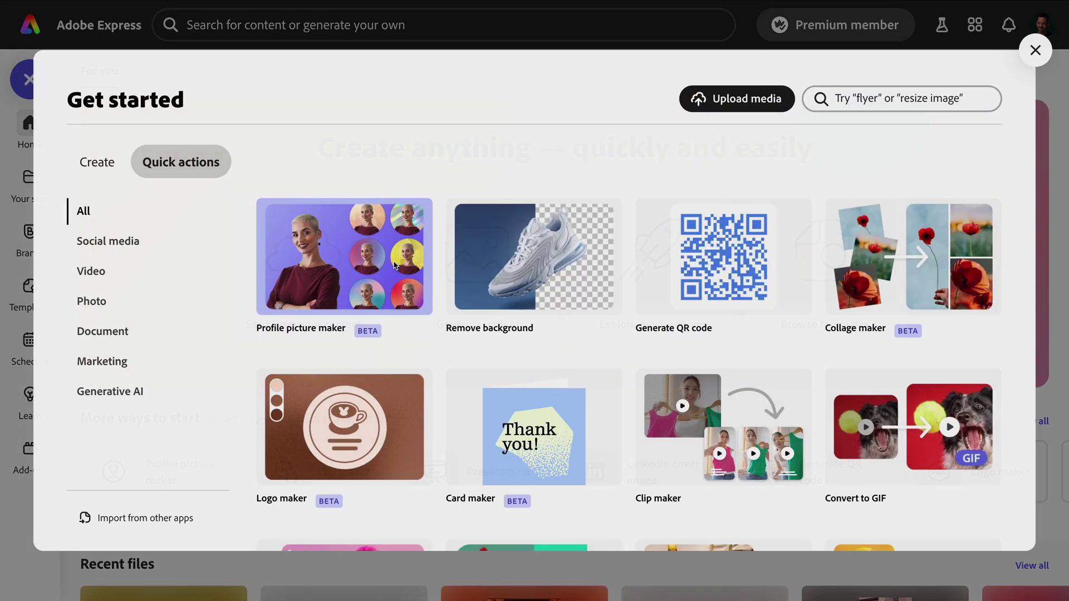
- Upload the headshot JPG from Downloads to generate round profile picture variations
click(524, 287)
click(425, 241)
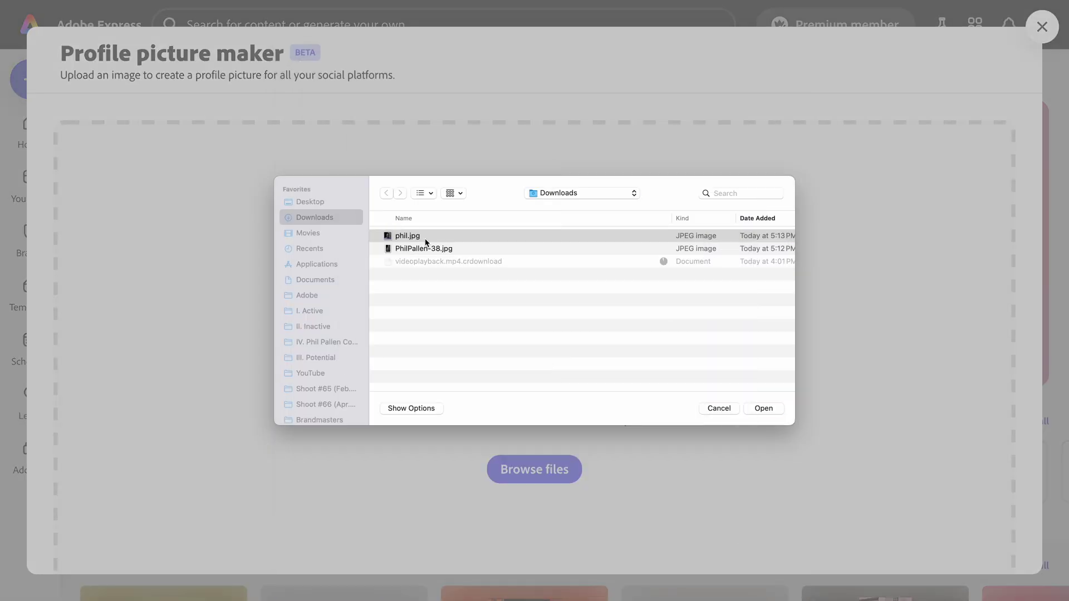
double_click(425, 241)
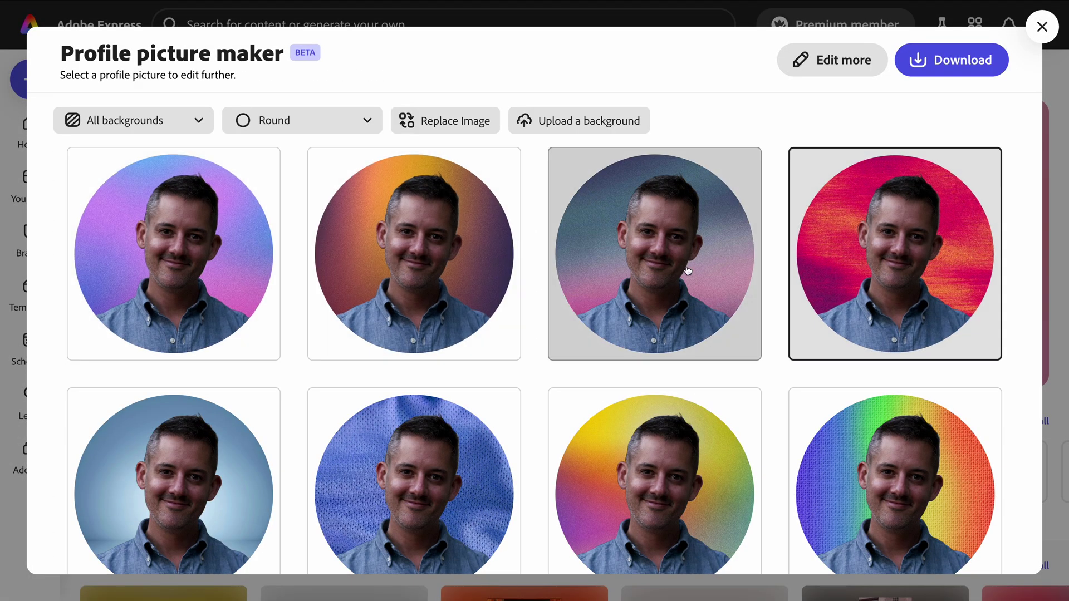
scroll(577, 318, down, 1)
scroll(581, 321, down, 4)
scroll(581, 321, down, 2)
scroll(582, 320, down, 2)
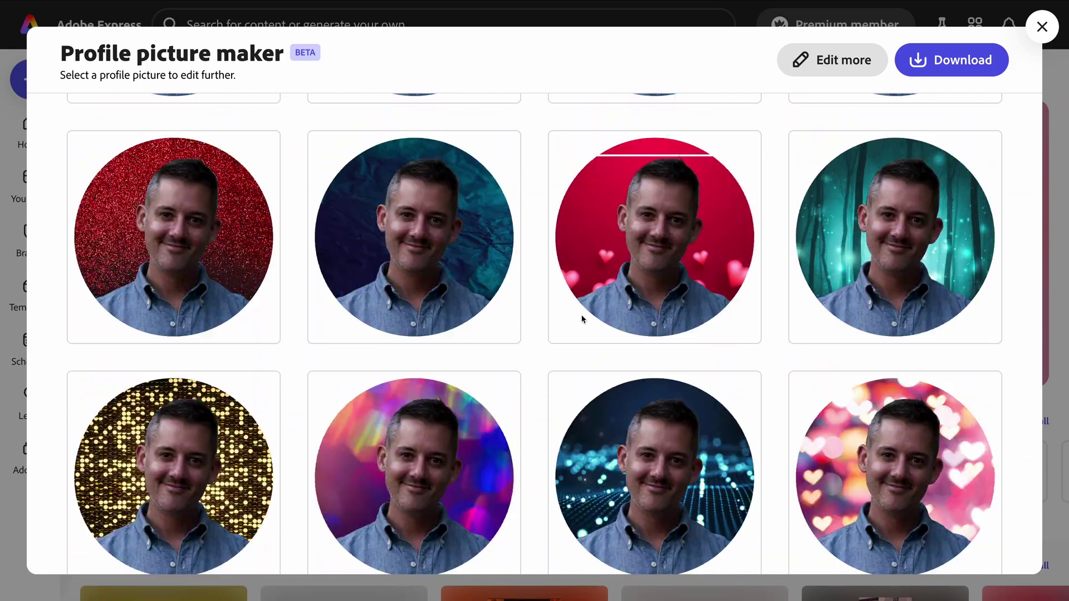
scroll(586, 318, up, 5)
scroll(586, 318, up, 3)
- Compare Solid color backgrounds (grey variant) against Background image backgrounds
click(93, 121)
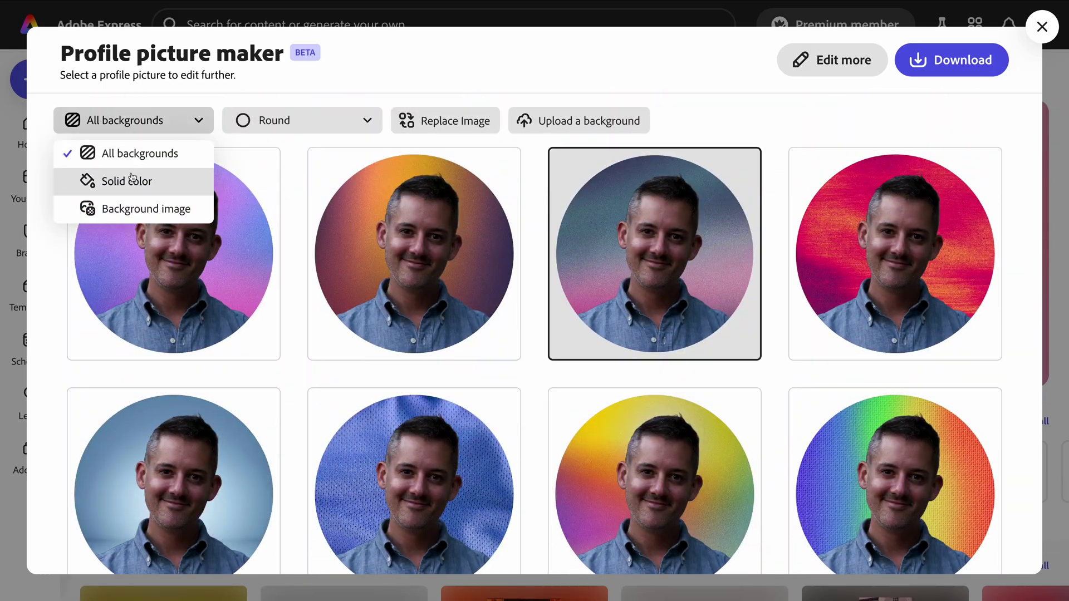
click(131, 178)
click(390, 222)
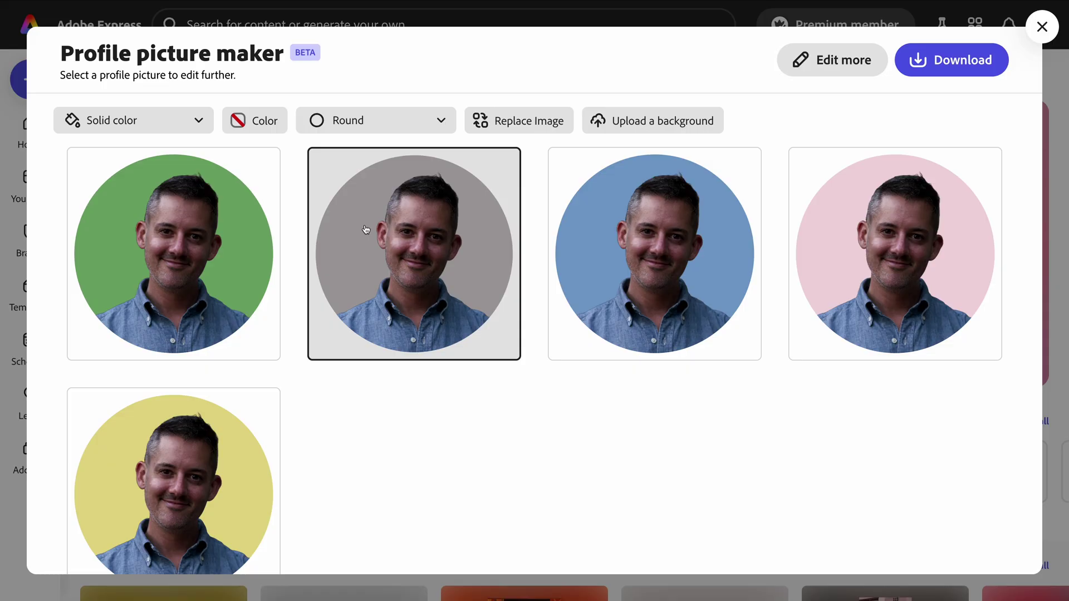
click(195, 122)
click(139, 208)
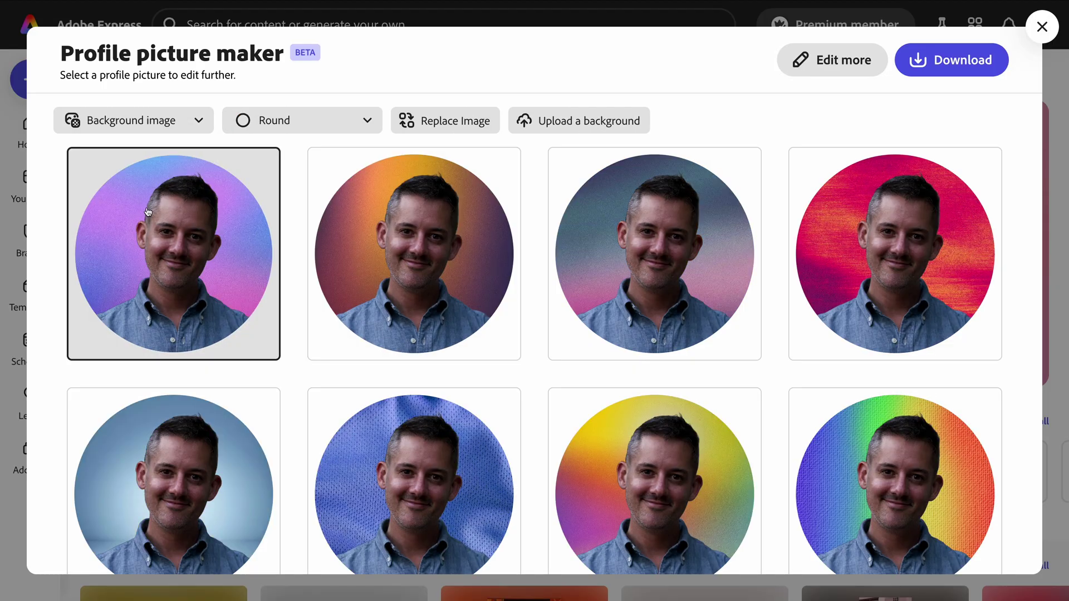
- Try Square and Rounded corners picture shapes, then return to Round
click(309, 124)
click(288, 186)
click(293, 127)
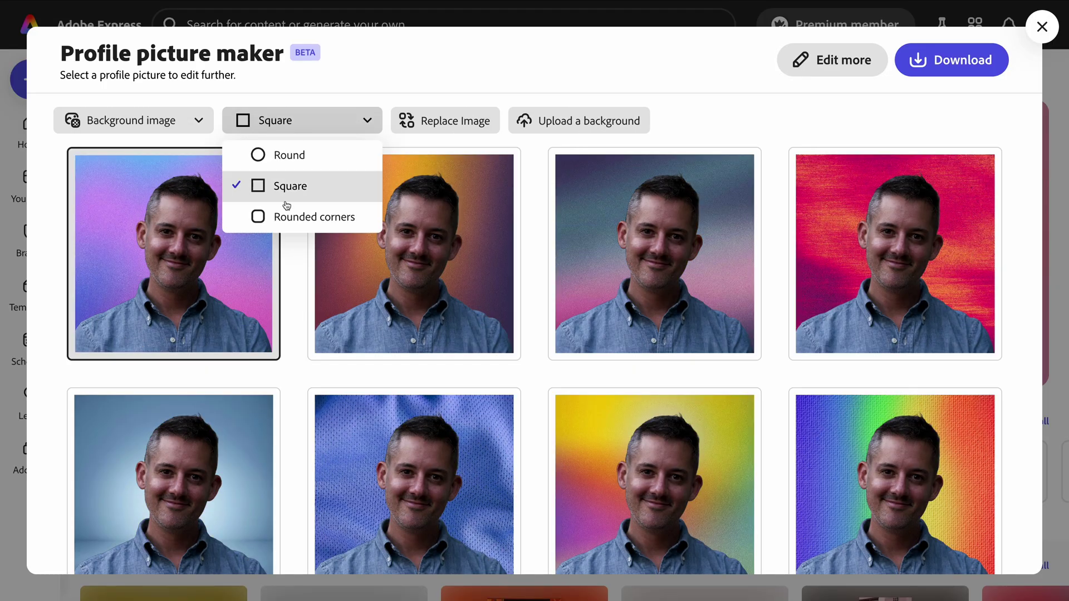
click(286, 216)
click(322, 123)
click(301, 155)
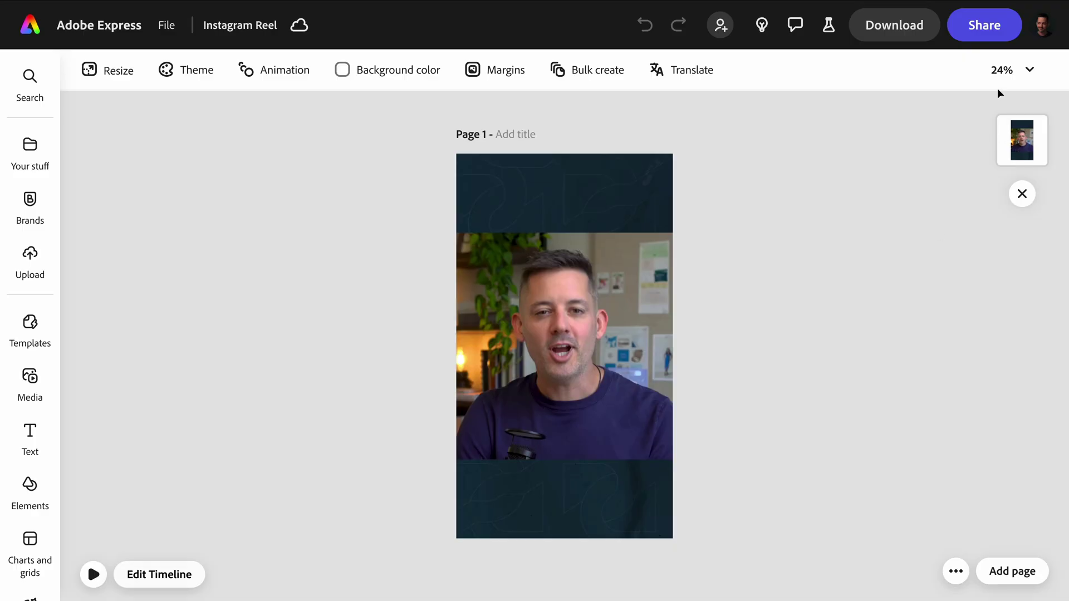
- Bring up the Share to social media dialog for the Instagram Reel
click(975, 35)
scroll(818, 372, down, 1)
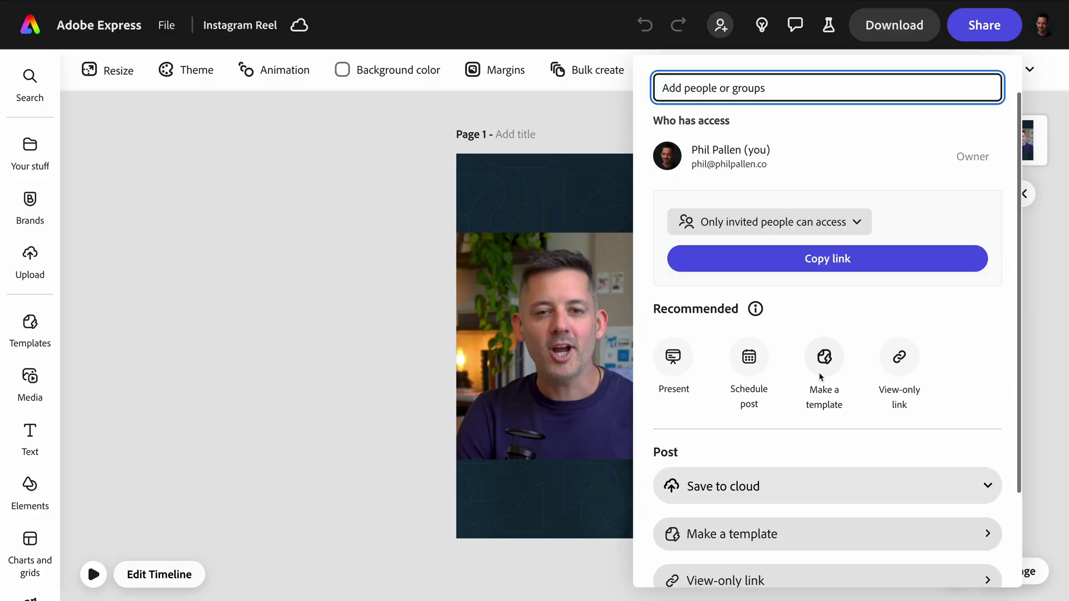
scroll(819, 372, down, 2)
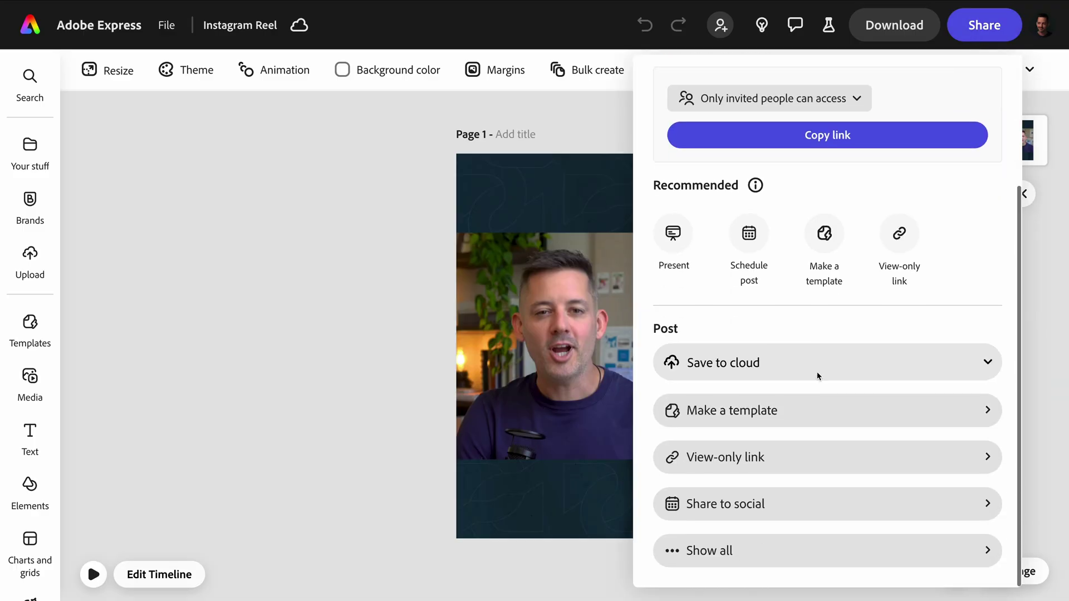
click(798, 505)
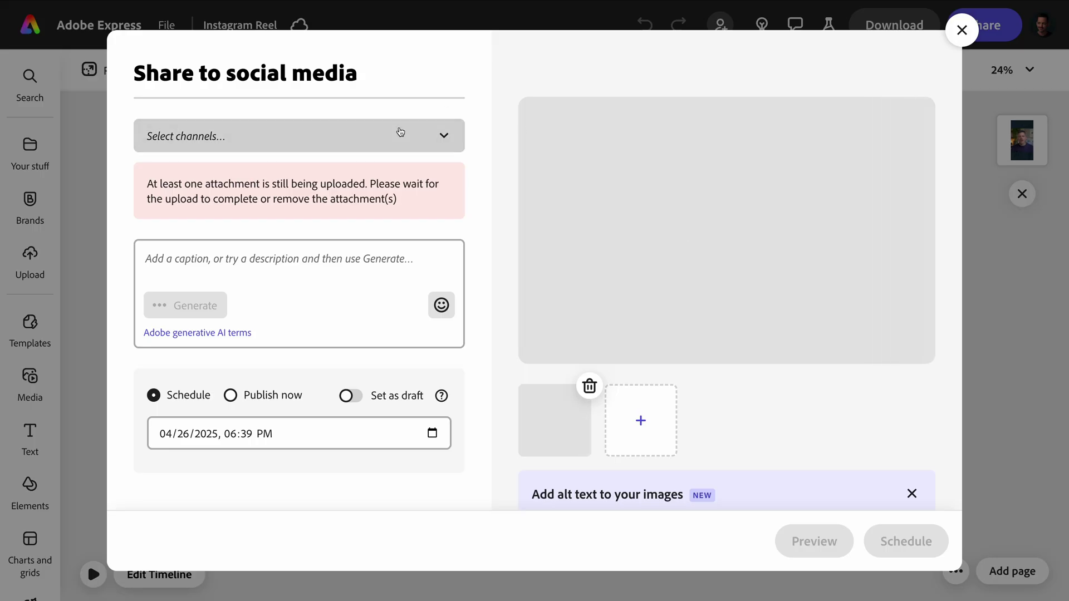
- Select the Instagram account as the posting channel
click(400, 132)
click(277, 256)
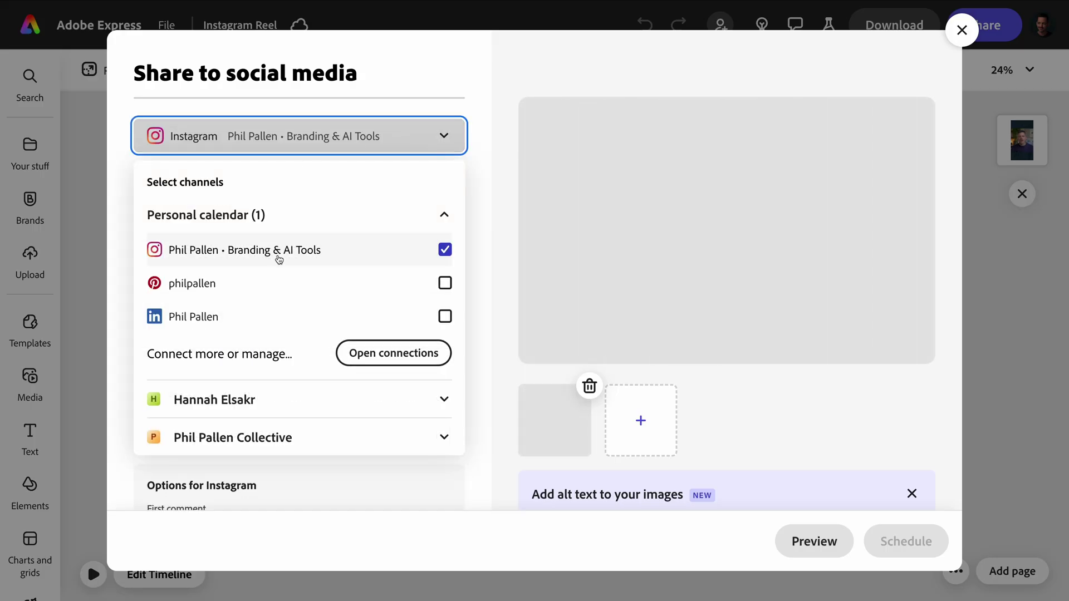
click(497, 246)
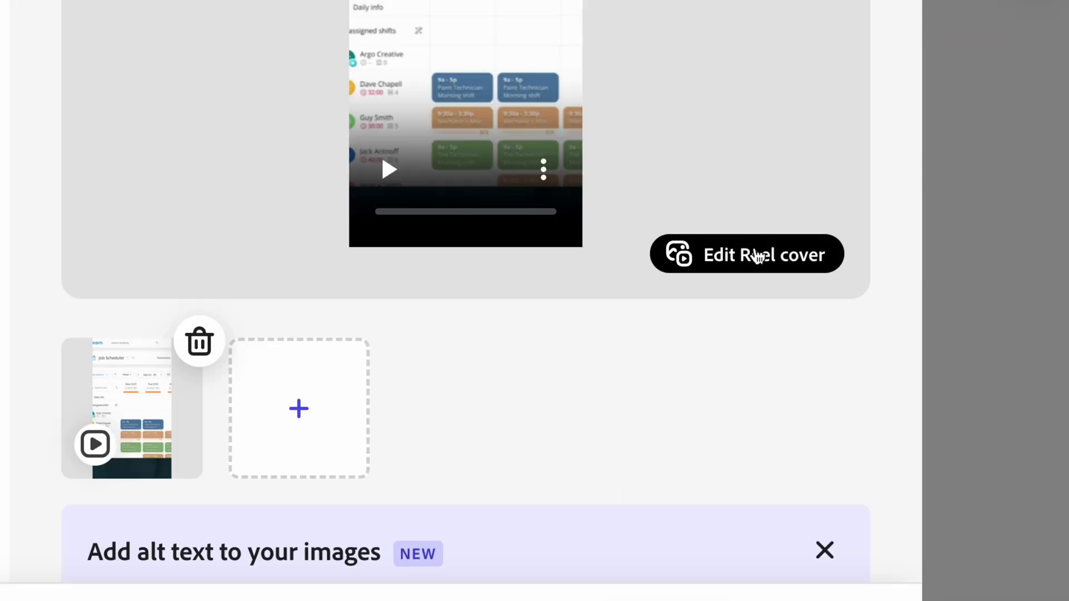
- Choose to pick a frame from the video as the Reel cover
click(756, 255)
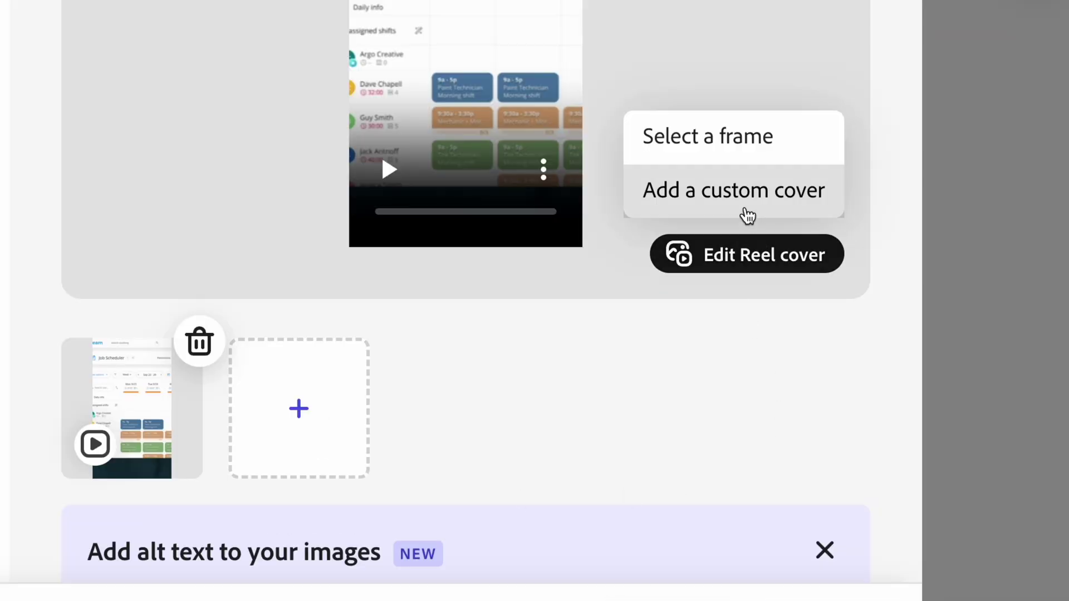
click(740, 159)
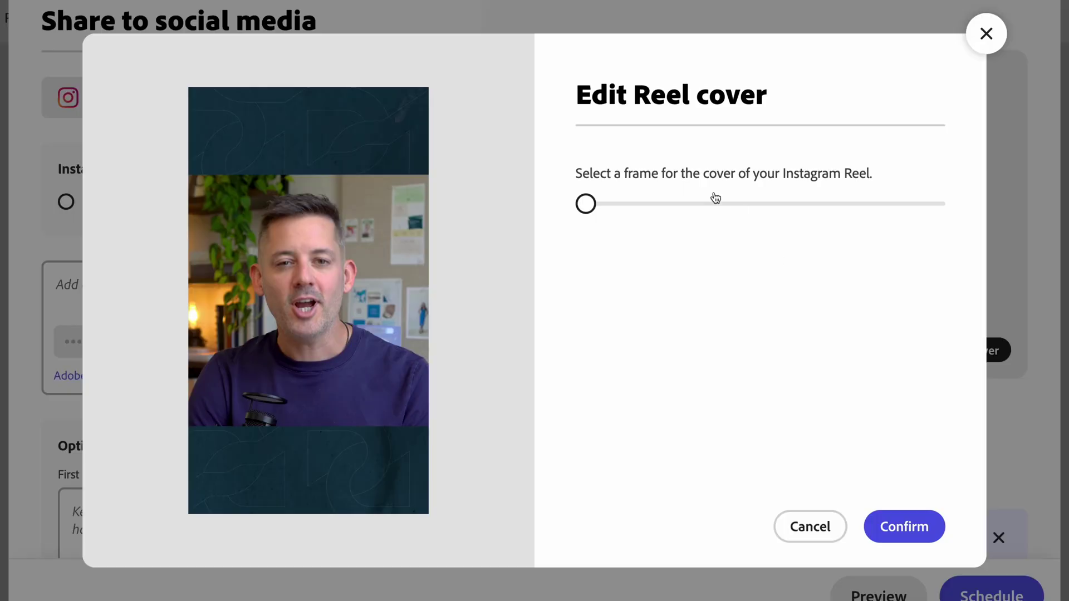
- Slide to a later pricing-page frame and confirm it as the Reel cover
drag(623, 207, 664, 209)
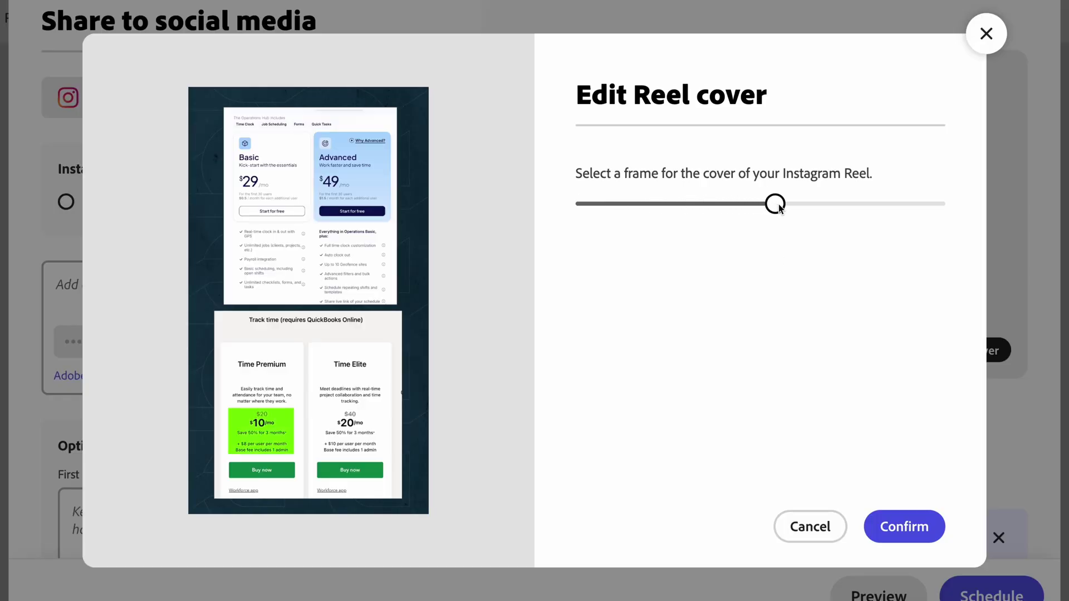
click(812, 535)
- Try adding a custom cover image, then close the file browser without choosing one
click(917, 348)
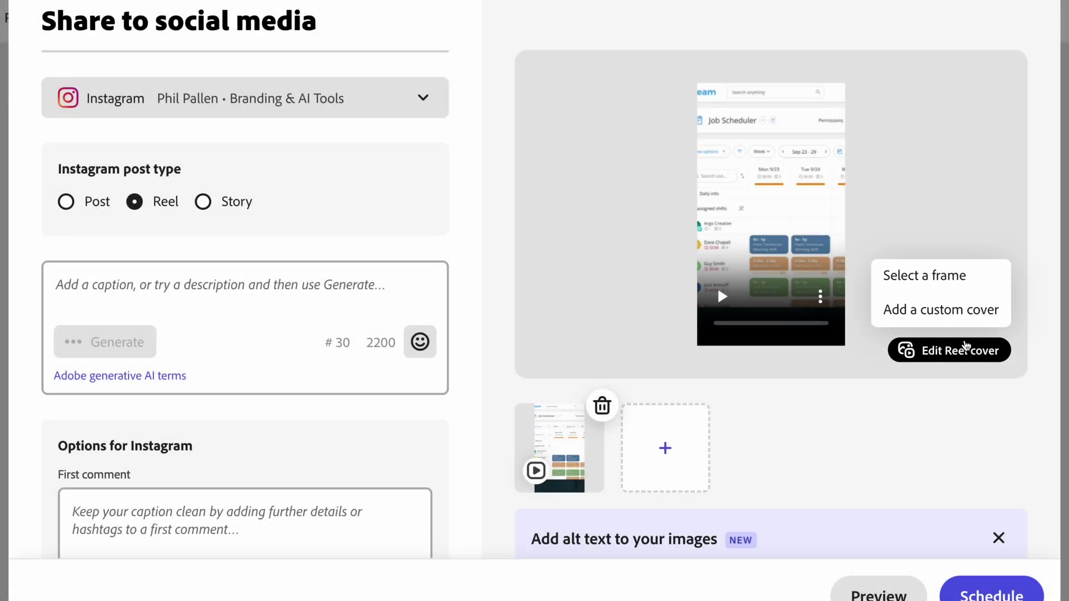
click(945, 316)
scroll(543, 270, down, 5)
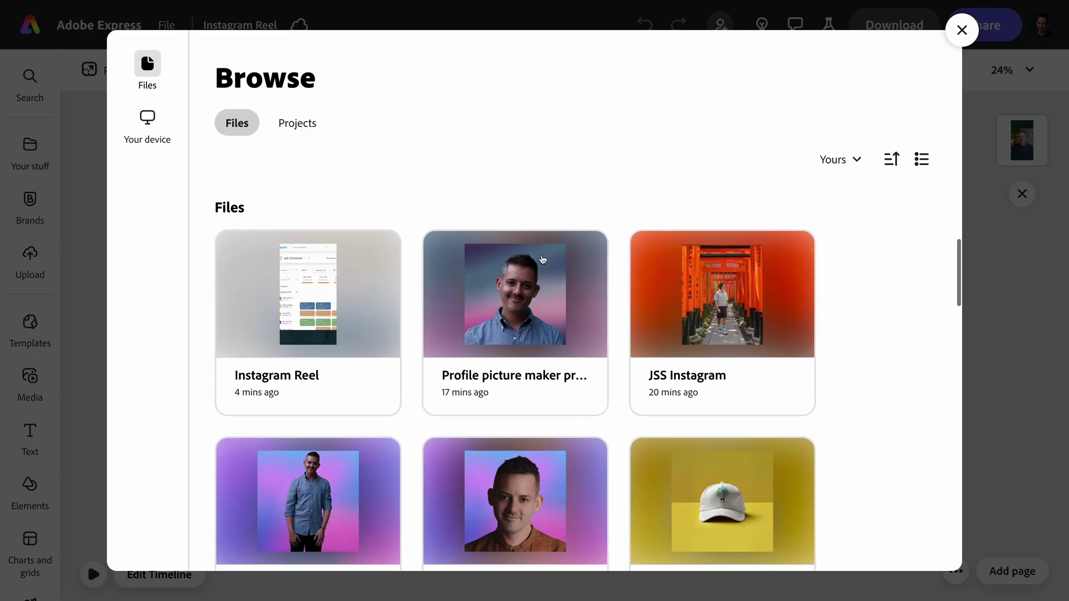
scroll(602, 213, down, 4)
scroll(599, 216, up, 5)
scroll(598, 216, up, 3)
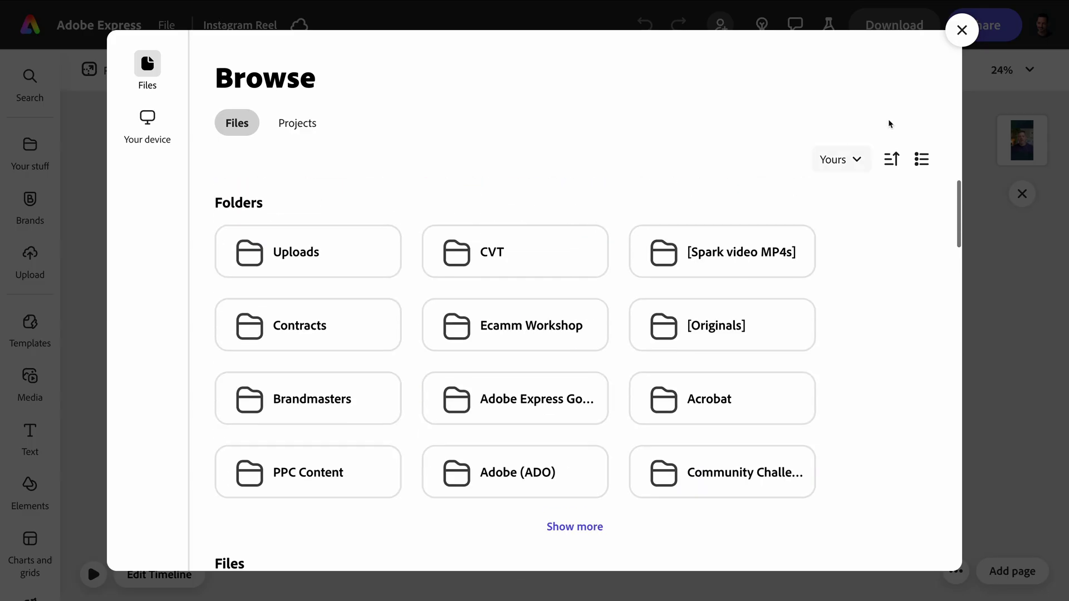
click(962, 31)
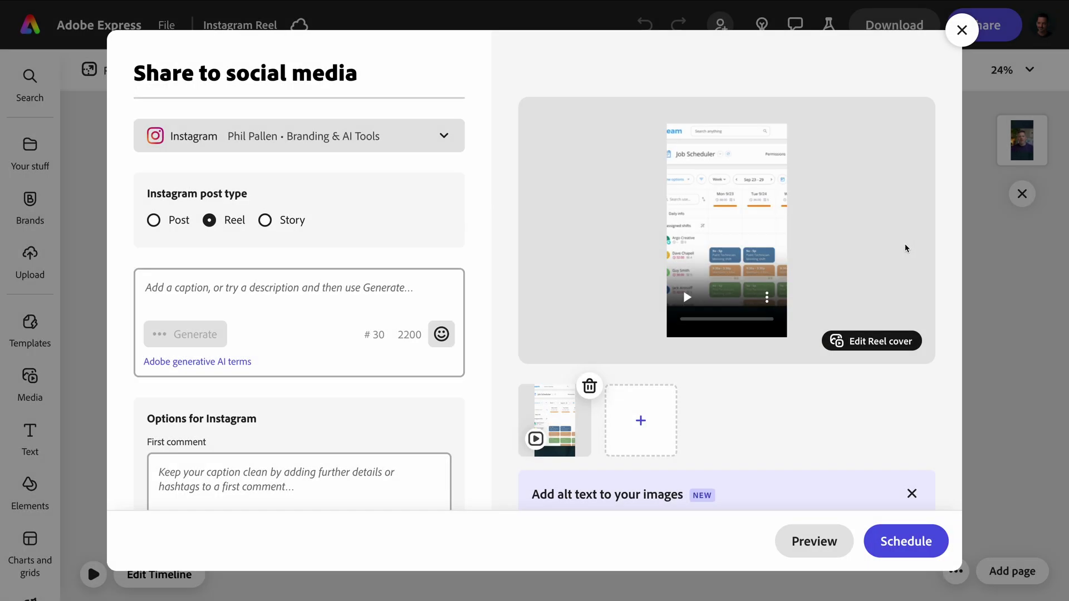
scroll(903, 243, down, 2)
scroll(898, 313, down, 3)
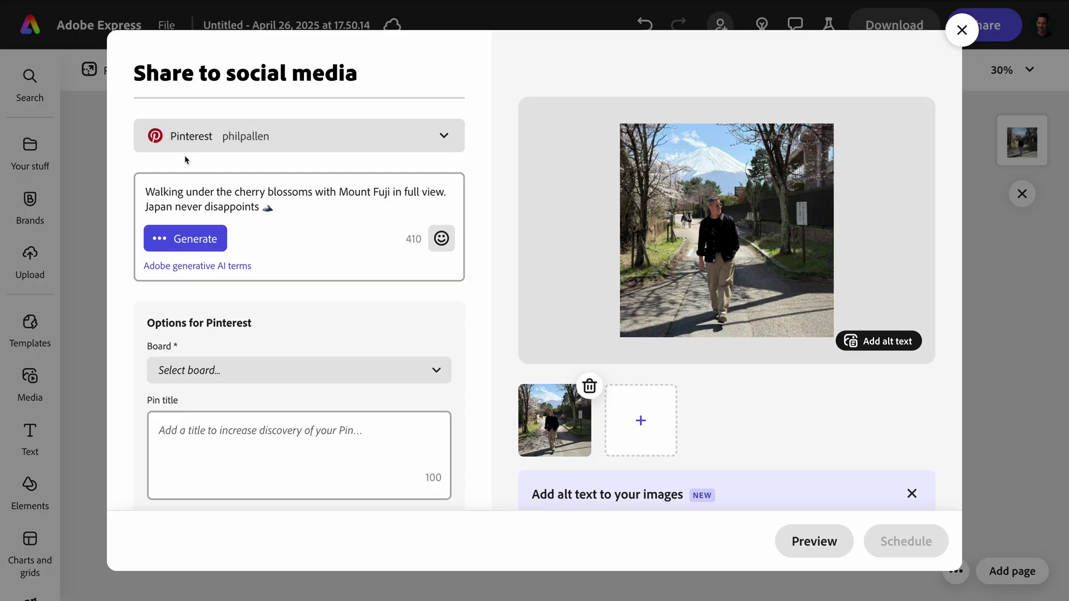
- Write and save alt text describing the cherry blossom path and Mount Fuji
click(855, 338)
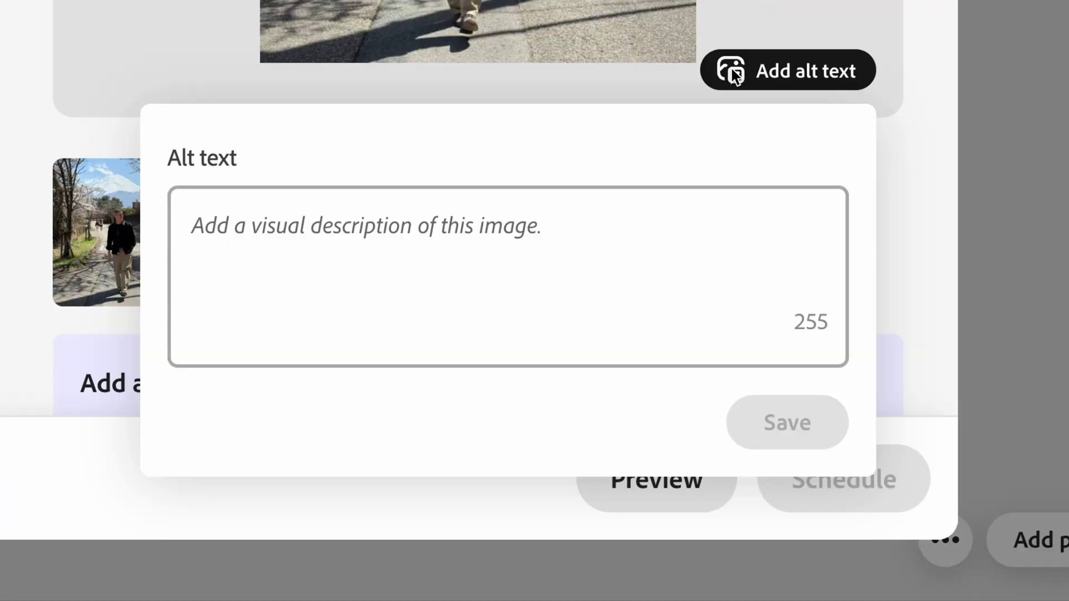
click(415, 245)
text(Phil Pallen walks )
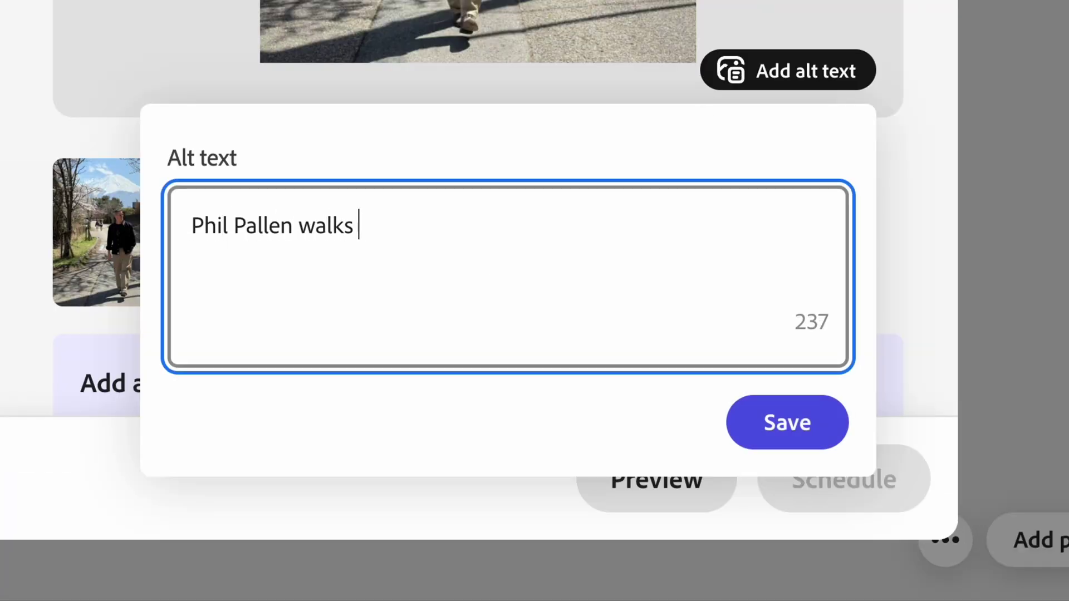
text(along a cherry blossom-lined path with Mount)
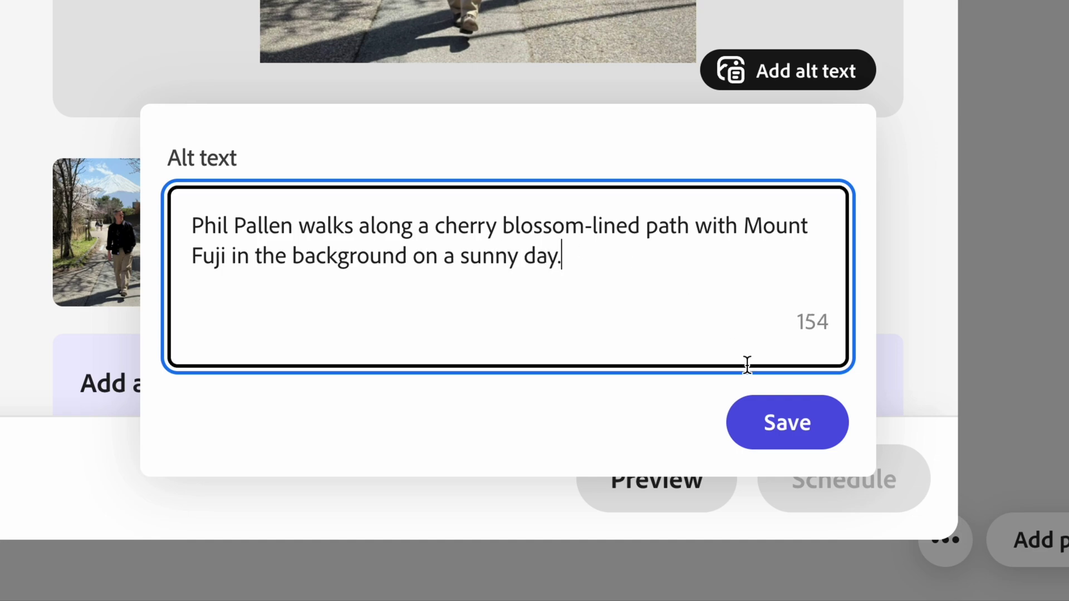
click(780, 441)
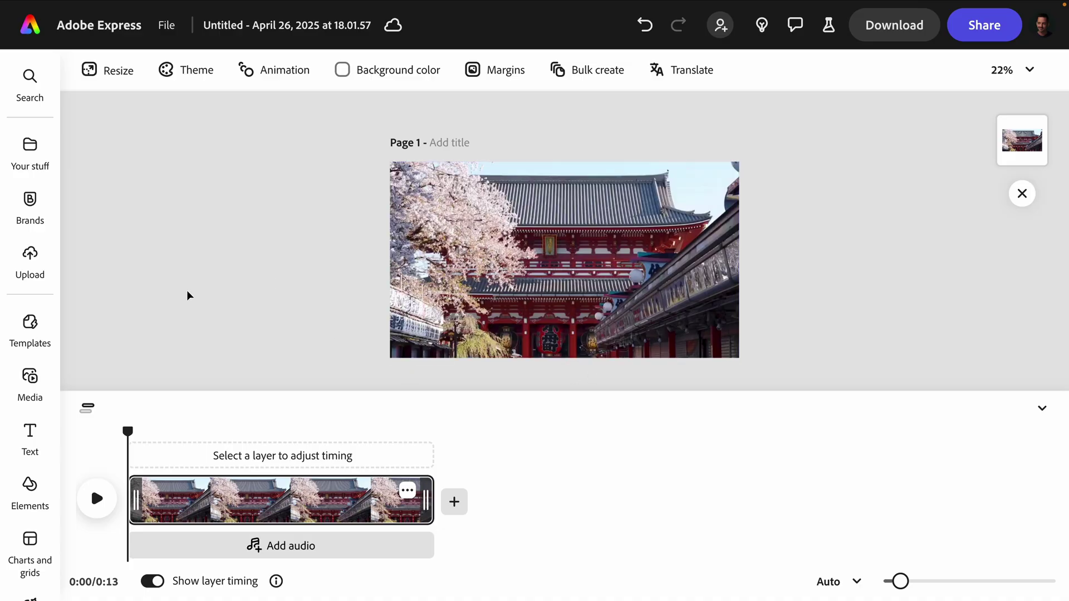
- Bring up Record yourself from the Media panel over the temple video
click(30, 378)
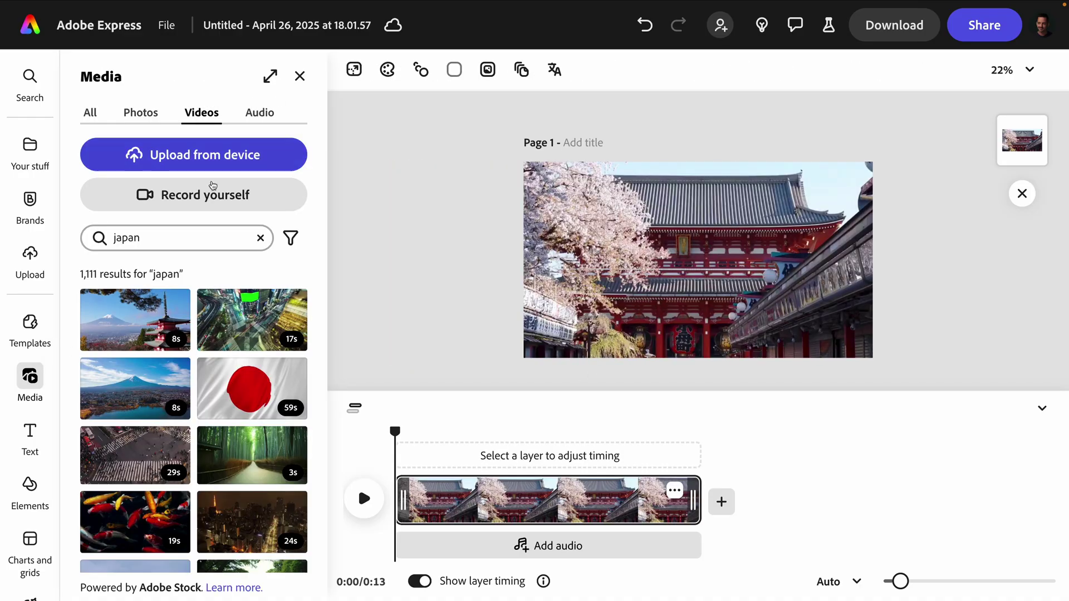
click(210, 199)
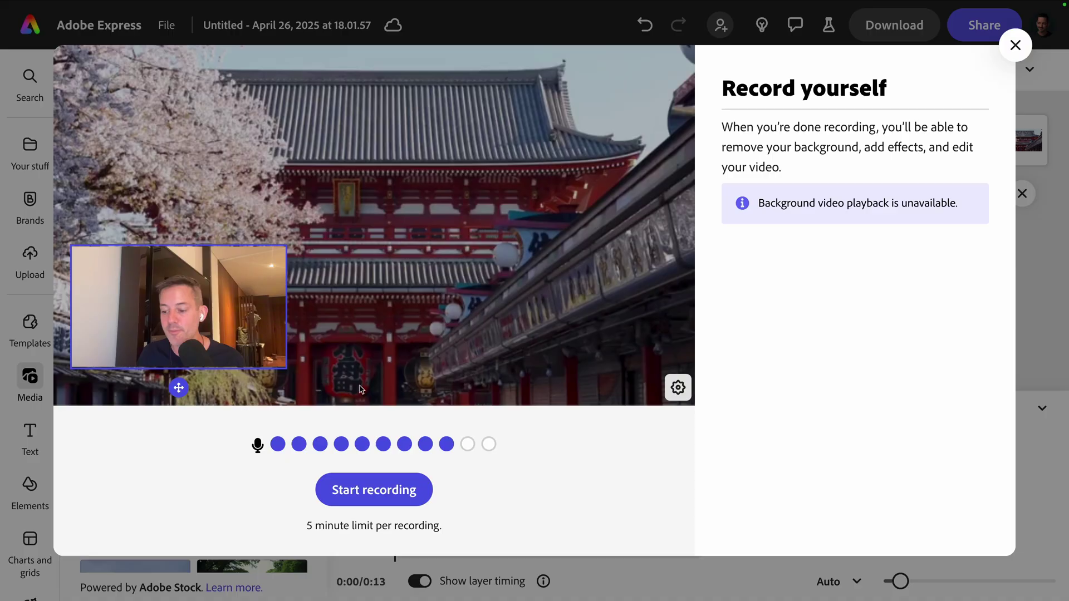
- Move the webcam overlay to the upper right of the scene and start recording
mouse_move(360, 389)
mouse_down()
mouse_move(587, 398)
mouse_move(573, 220)
mouse_up()
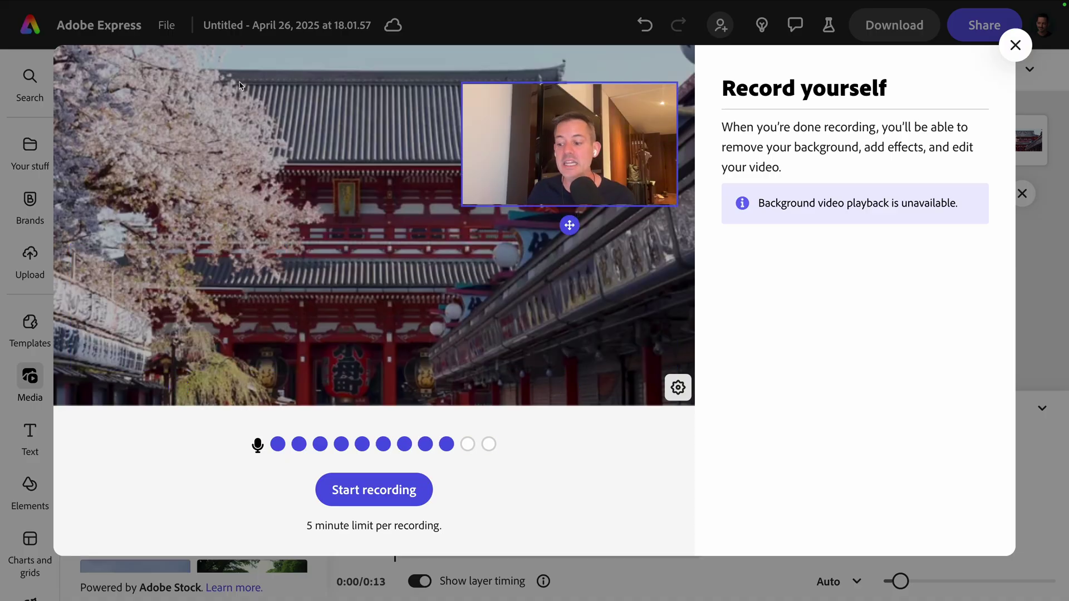
click(386, 491)
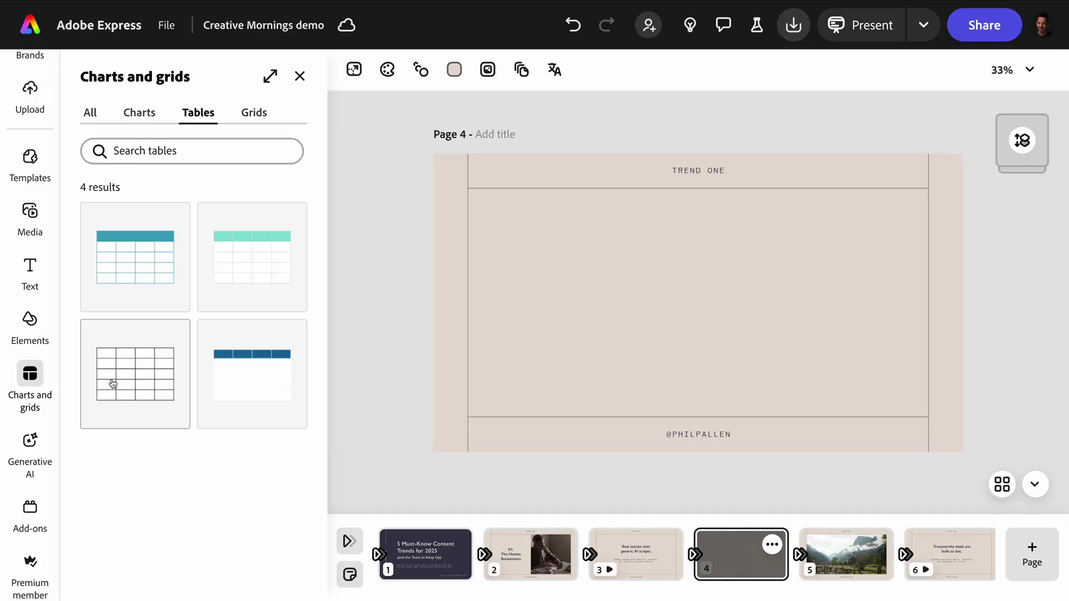
- Add a table and set its header fill and border colour to dark navy
click(176, 238)
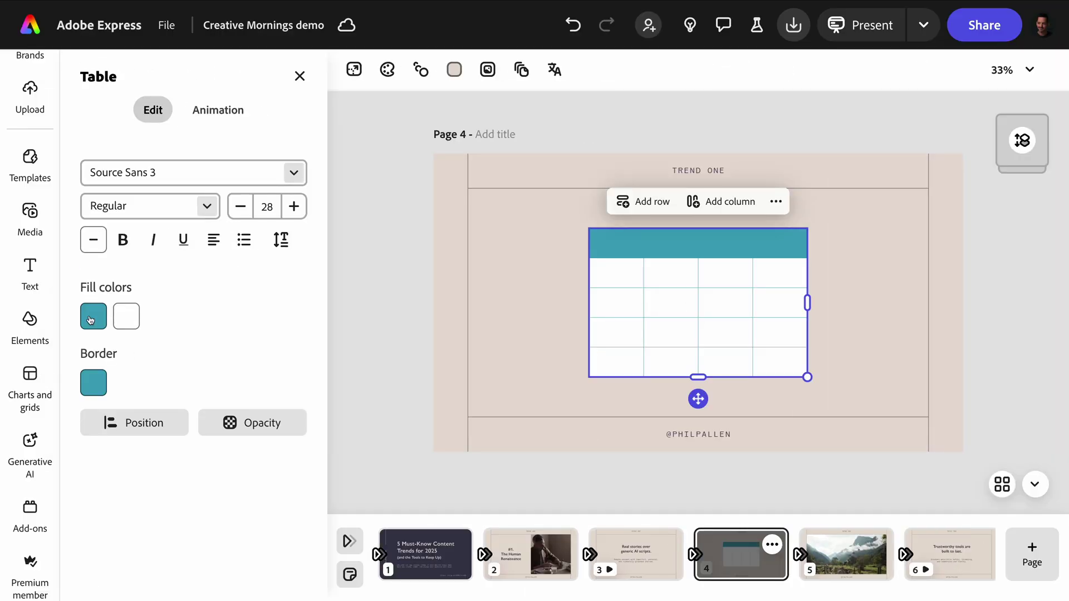
click(91, 320)
click(285, 426)
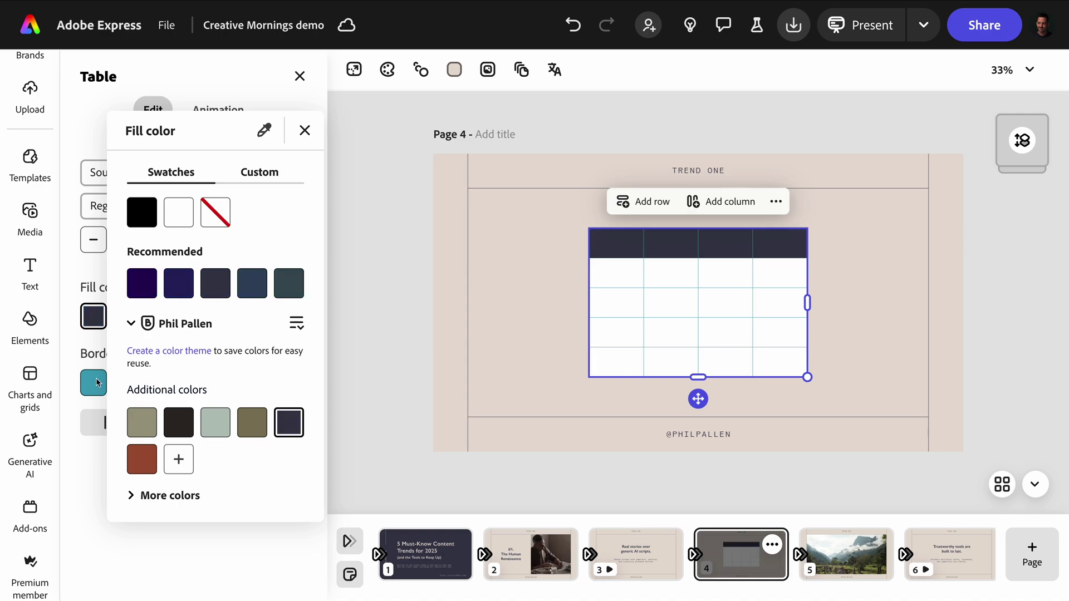
click(91, 386)
click(92, 385)
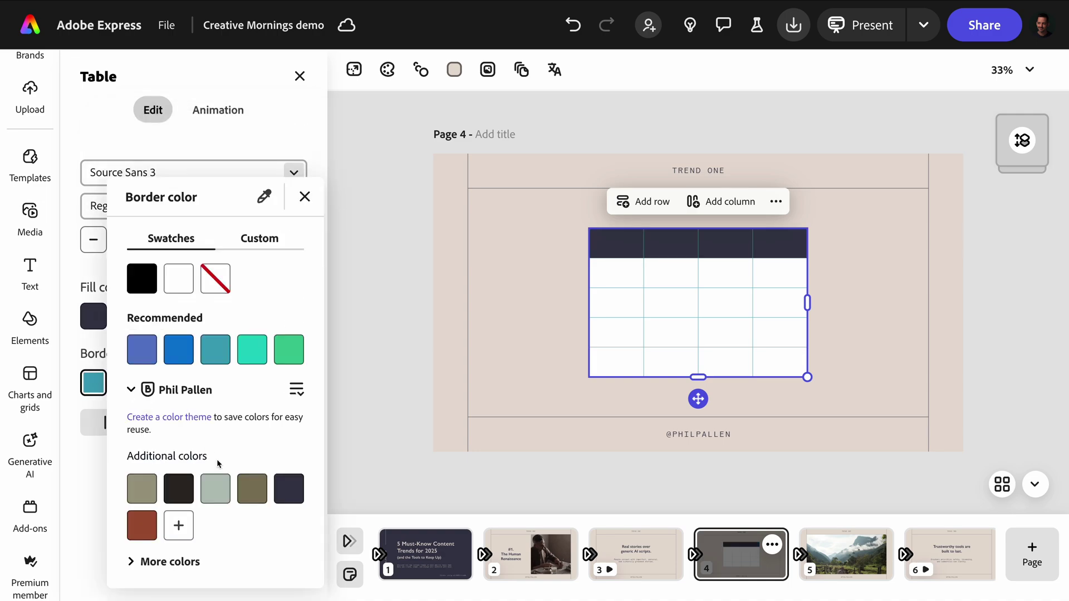
click(289, 498)
click(304, 196)
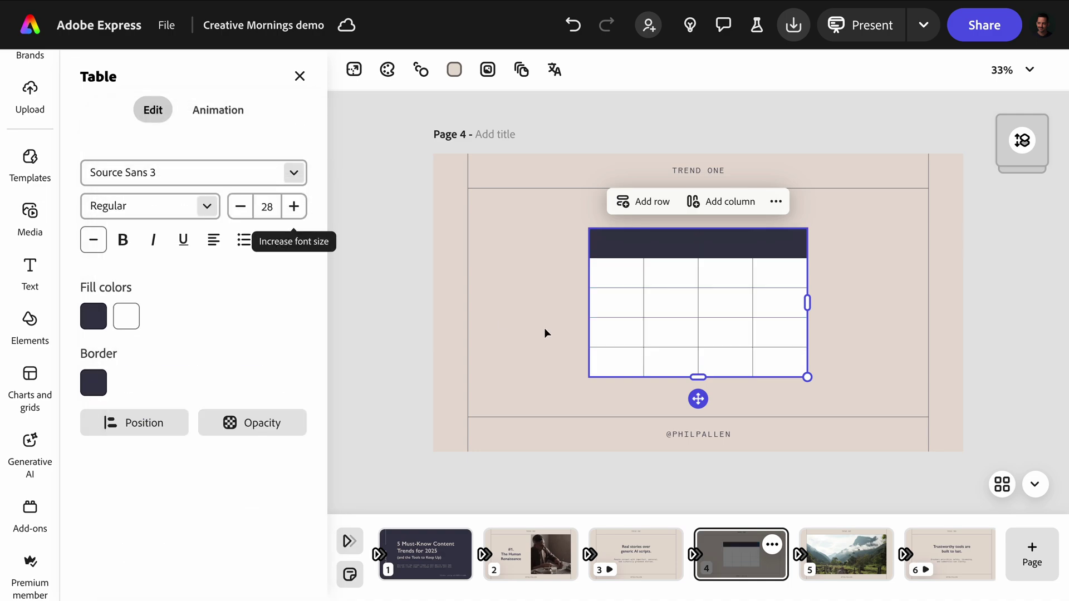
- Delete the last column and stretch the table wider to both sides
click(777, 271)
click(788, 201)
click(644, 65)
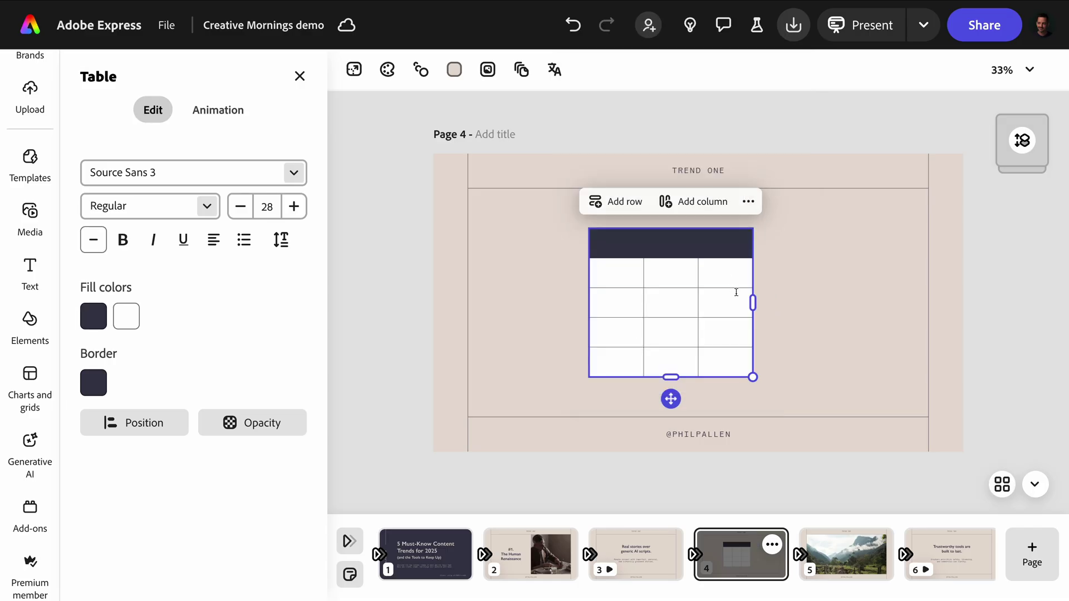
drag(752, 302, 893, 303)
drag(589, 303, 507, 305)
- Select every cell and centre the text horizontally and vertically
click(577, 246)
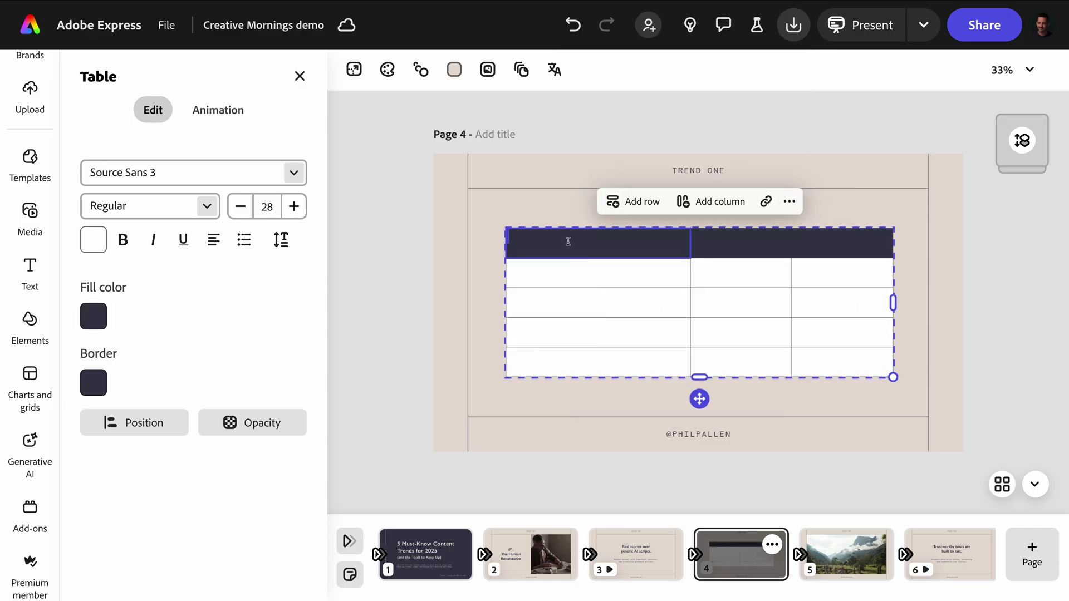
mouse_move(568, 242)
mouse_down()
mouse_move(820, 270)
mouse_move(851, 366)
mouse_up()
click(203, 238)
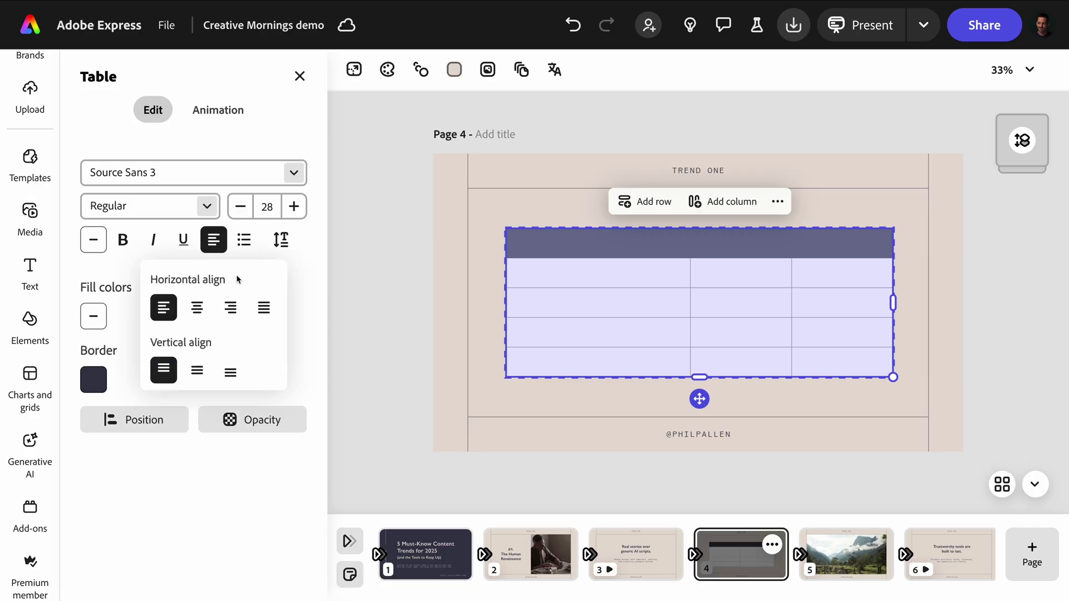
click(197, 308)
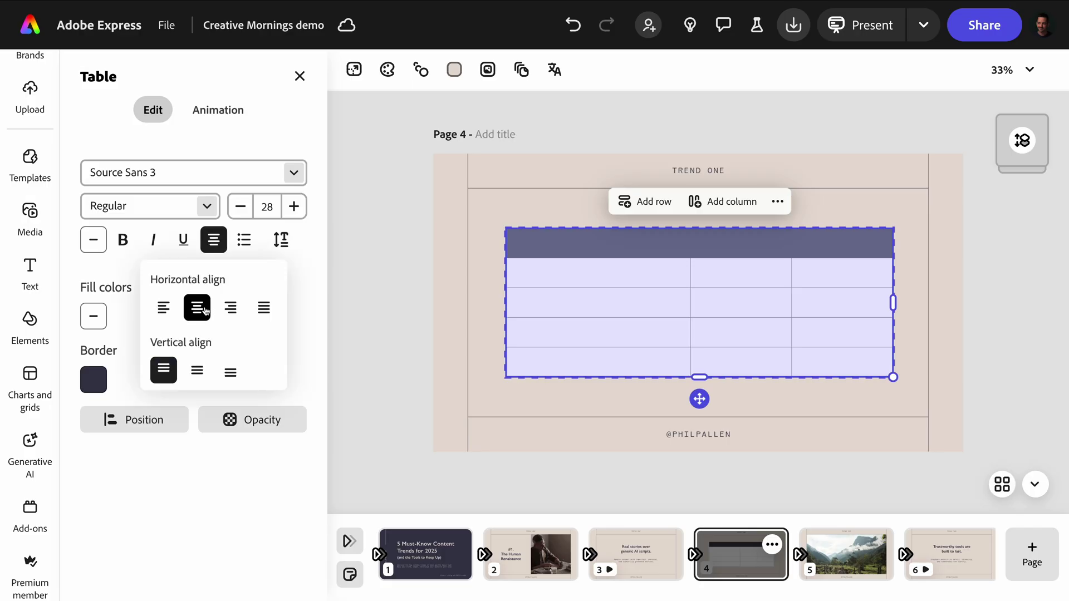
click(197, 370)
- Type the Trend, Audience and Tool headers and the first body row of the table
click(608, 249)
text(Trend)
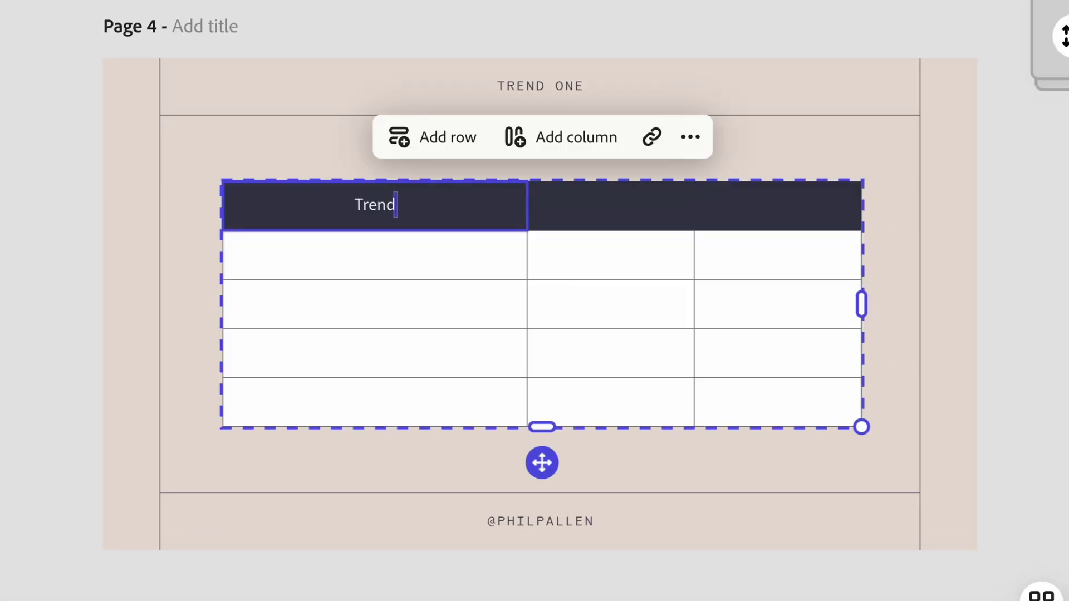
click(566, 212)
text(Audience)
click(782, 206)
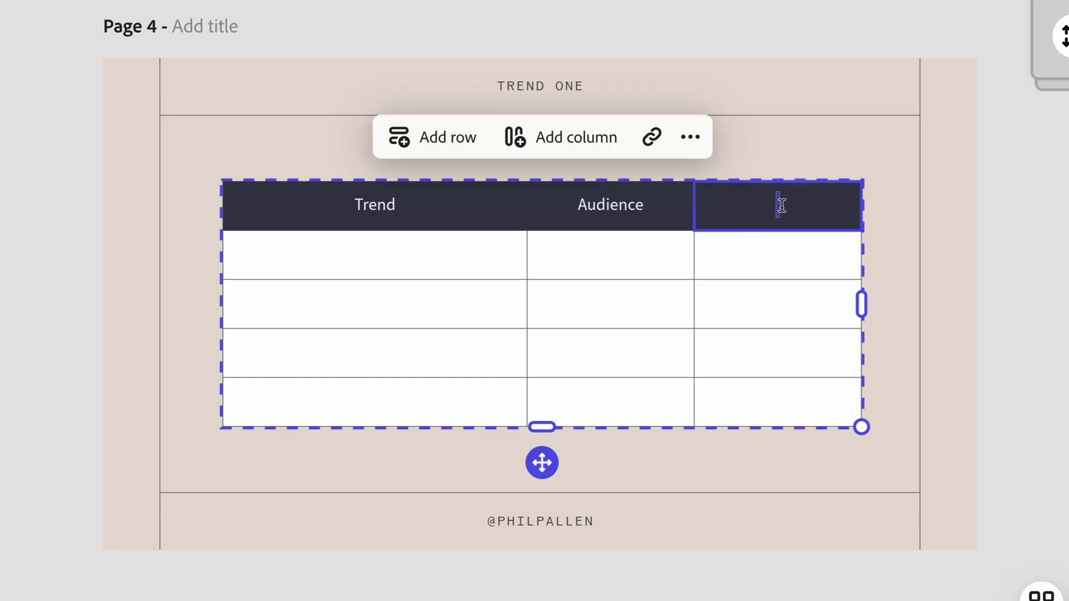
text(Tool)
click(399, 240)
text(C)
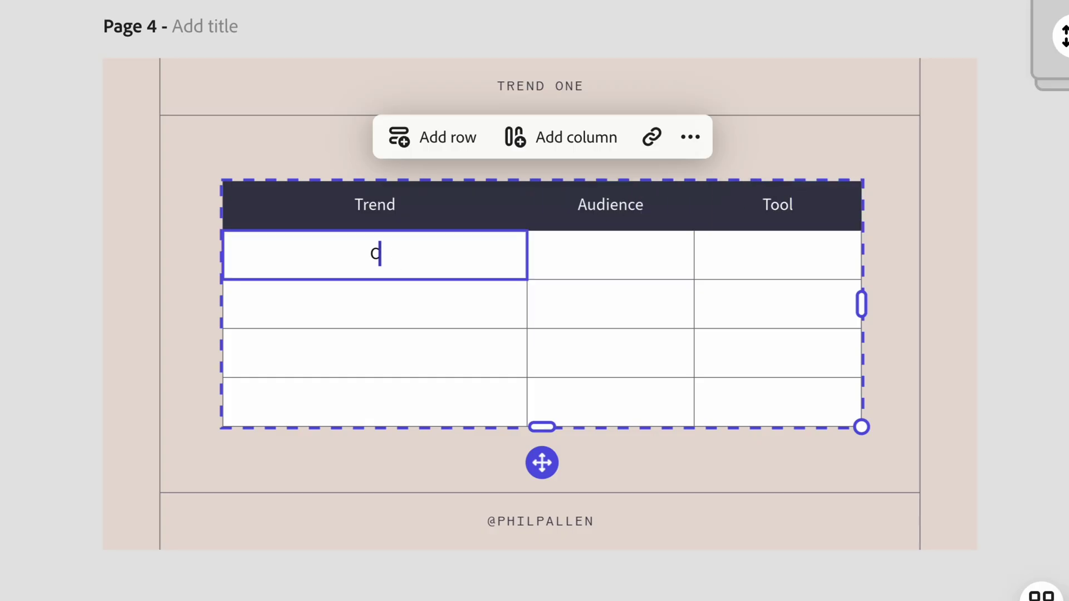
text(issance)
key(Tab)
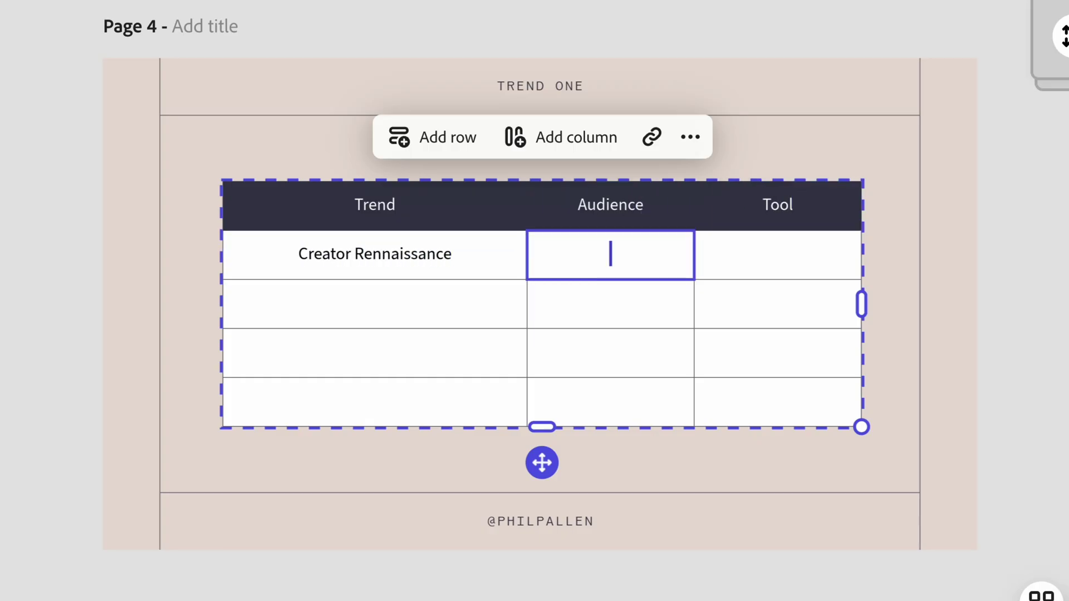
text(Yes)
key(Tab)
text(Templates)
key(Down)
key(shift+Tab)
key(shift+Tab)
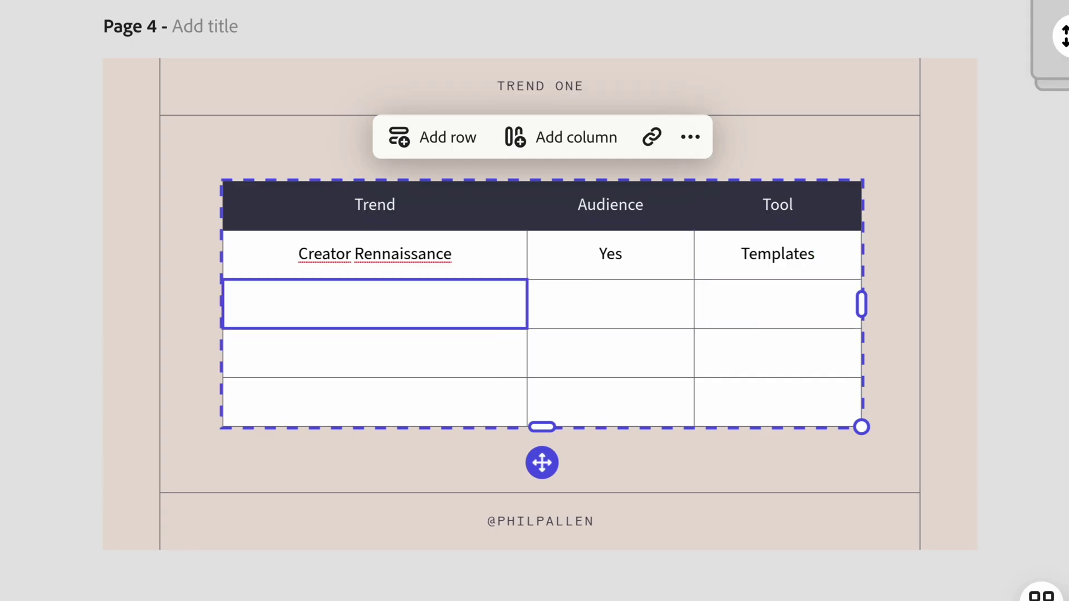
- Correct the misspelled 'Rennaissance' cell to Renaissance via spelling suggestions
click(384, 259)
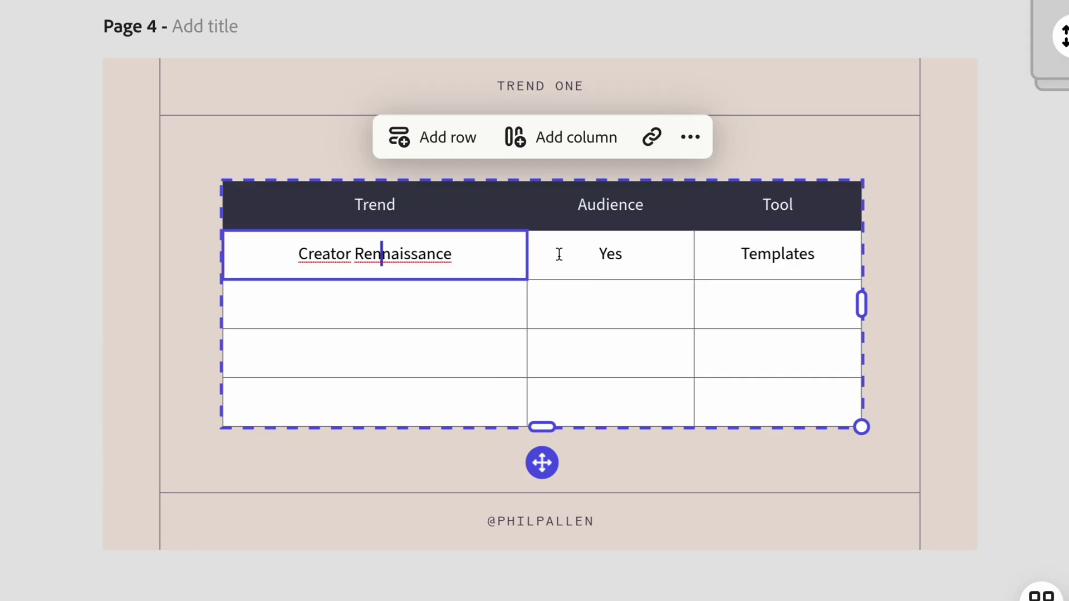
click(690, 137)
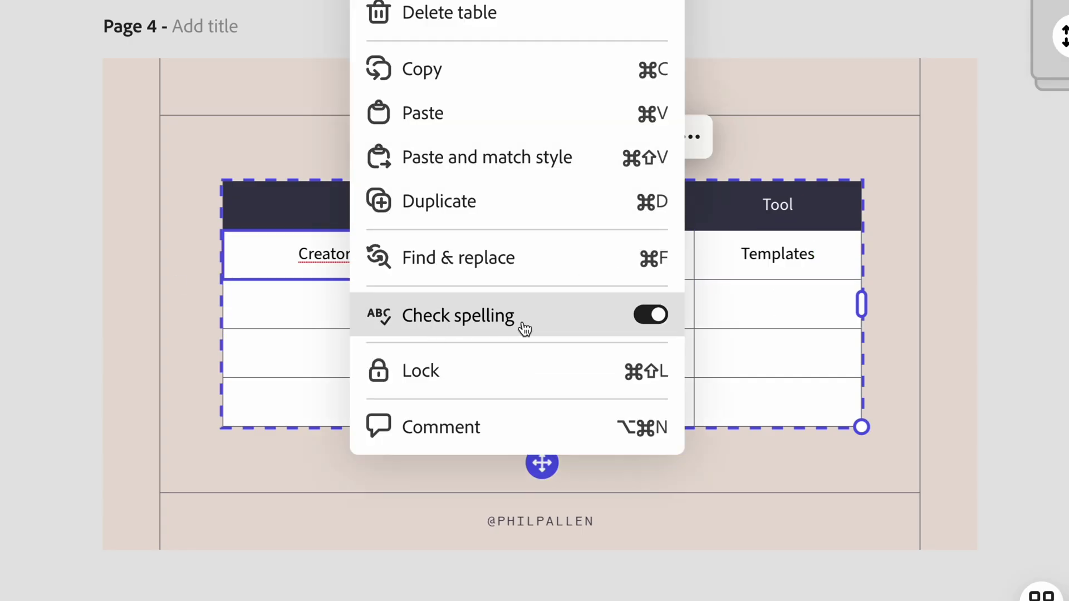
key(Escape)
right_click(409, 257)
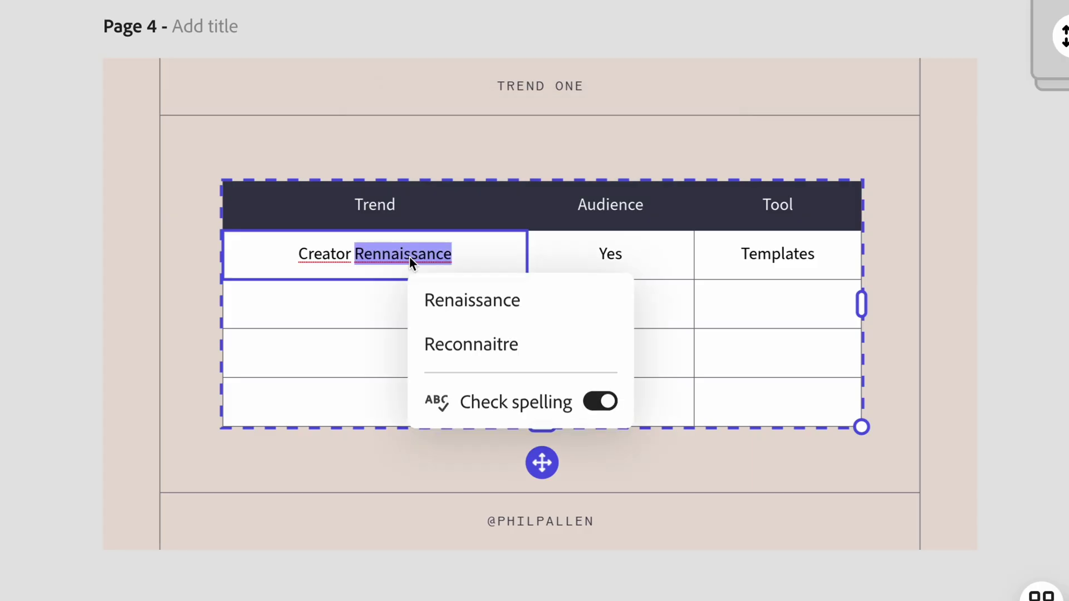
click(425, 301)
- Fill the remaining trend rows cell by cell, then deselect the table and hide Charts and grids
click(390, 309)
text(Short-Form Video Grow)
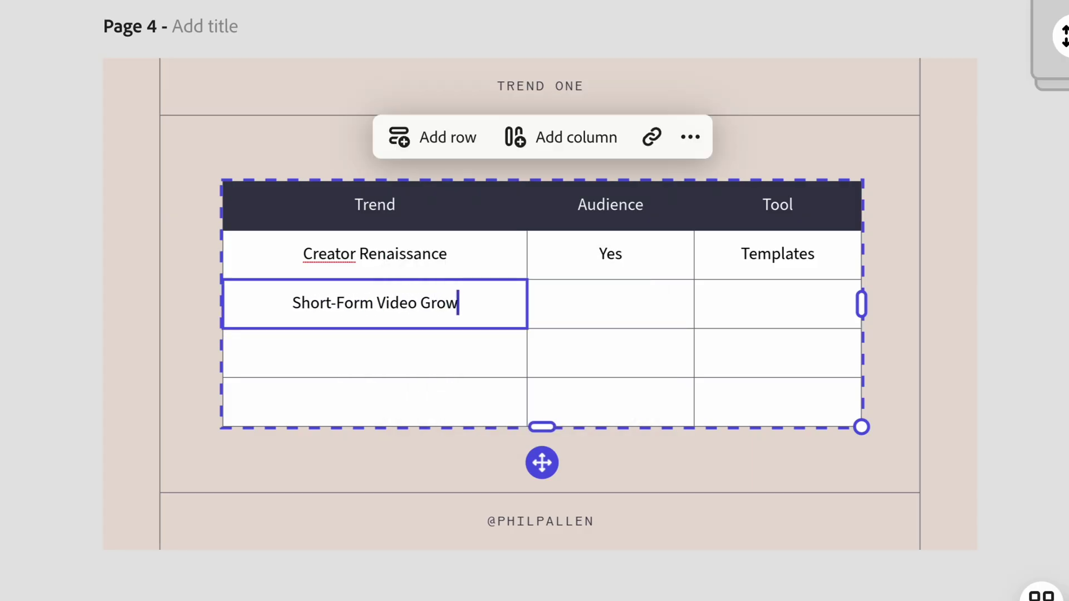
text(th)
key(Tab)
text(Yes)
key(Tab)
text(C)
key(Down)
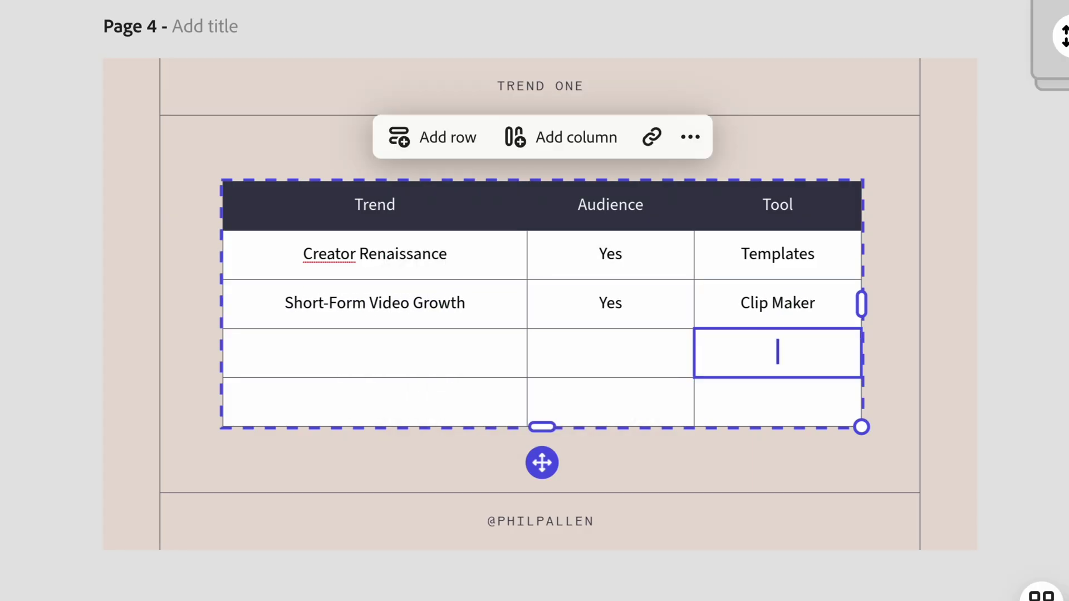
key(Left)
key(Left)
text(AI Visuals)
key(Tab)
text(Yes)
key(Tab)
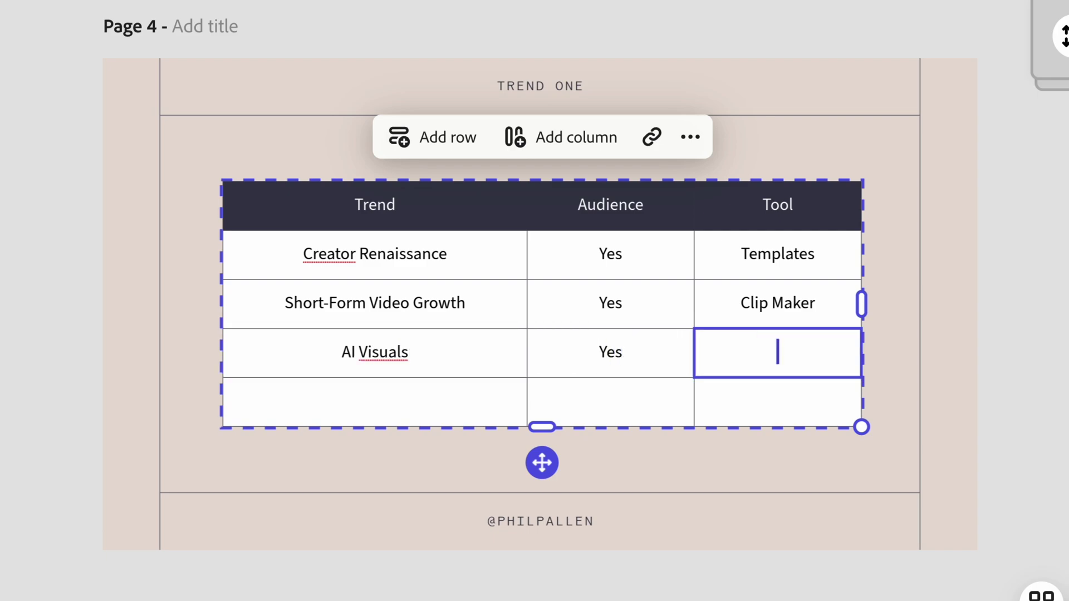
text(Firefly)
key(Tab)
text(and Consiste)
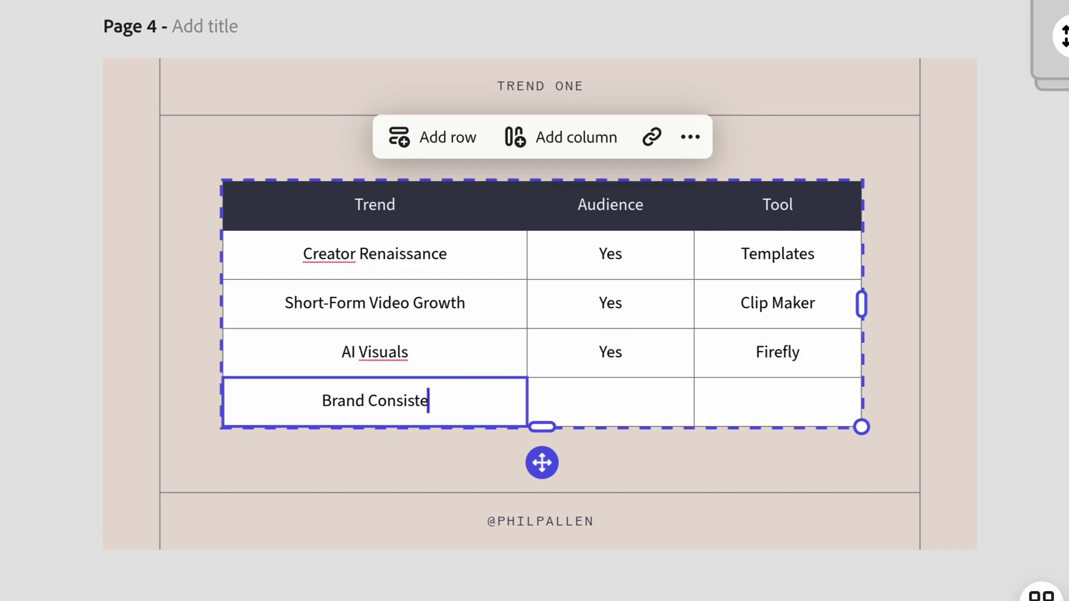
text(ncy)
key(Tab)
text(Yes)
key(Tab)
text(B)
click(72, 184)
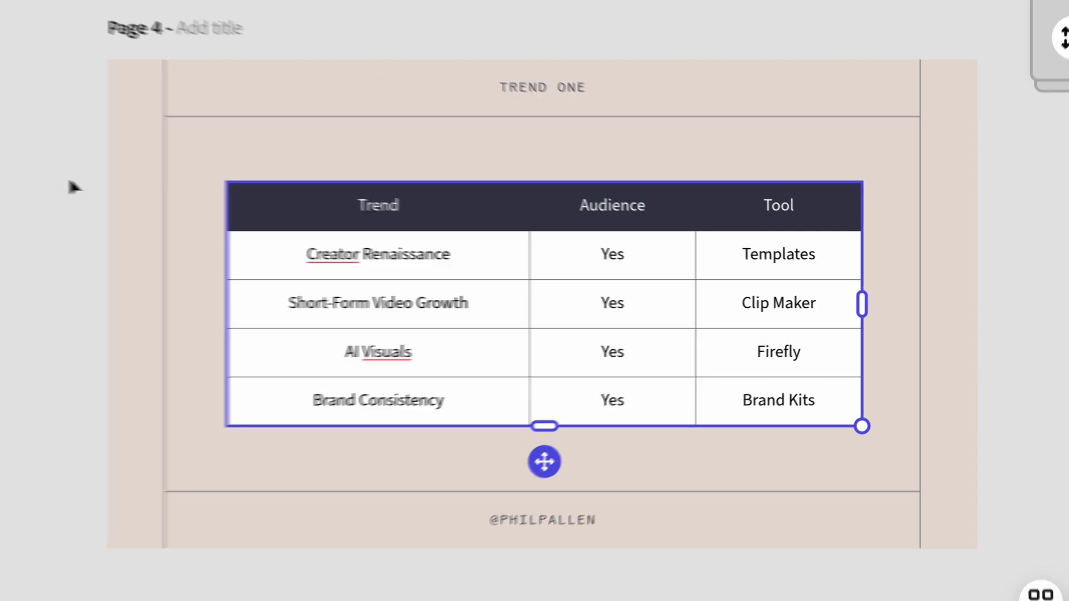
click(300, 78)
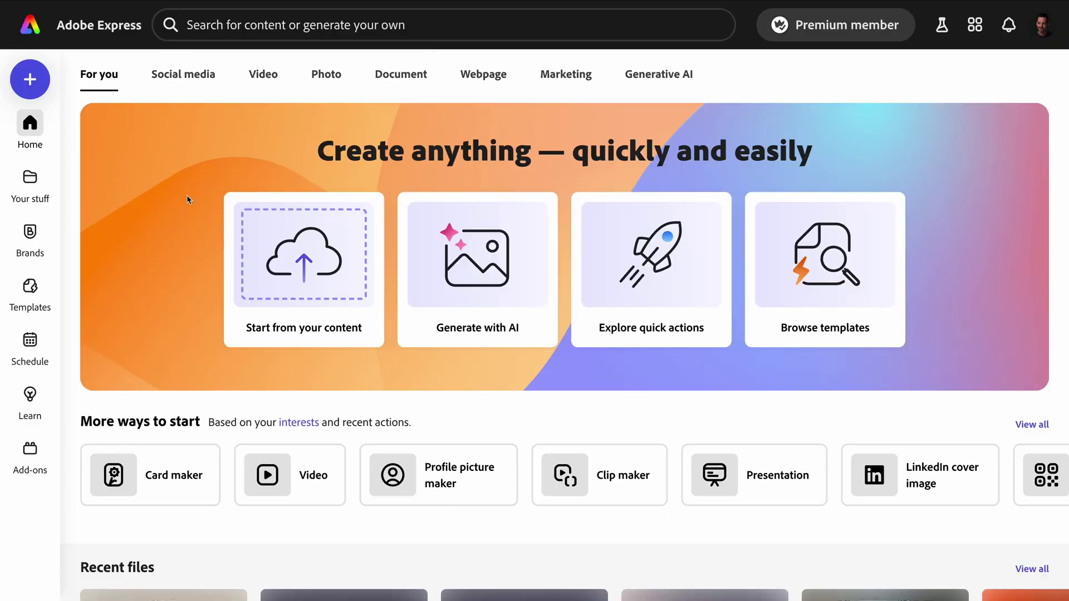
- Launch the Card maker quick action and choose the colourful THANKS card
click(22, 78)
click(198, 167)
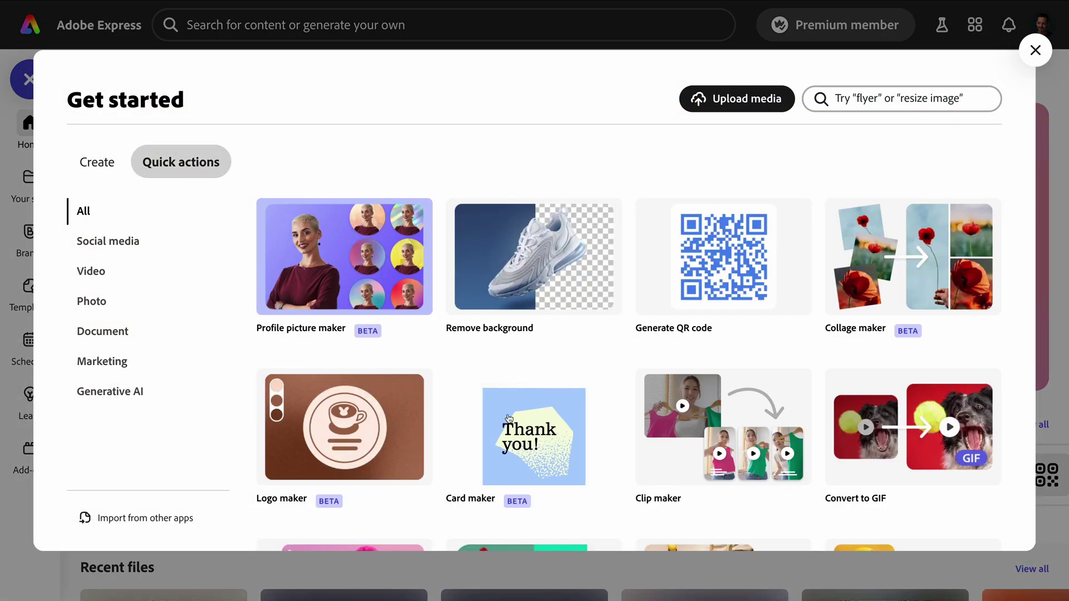
click(477, 448)
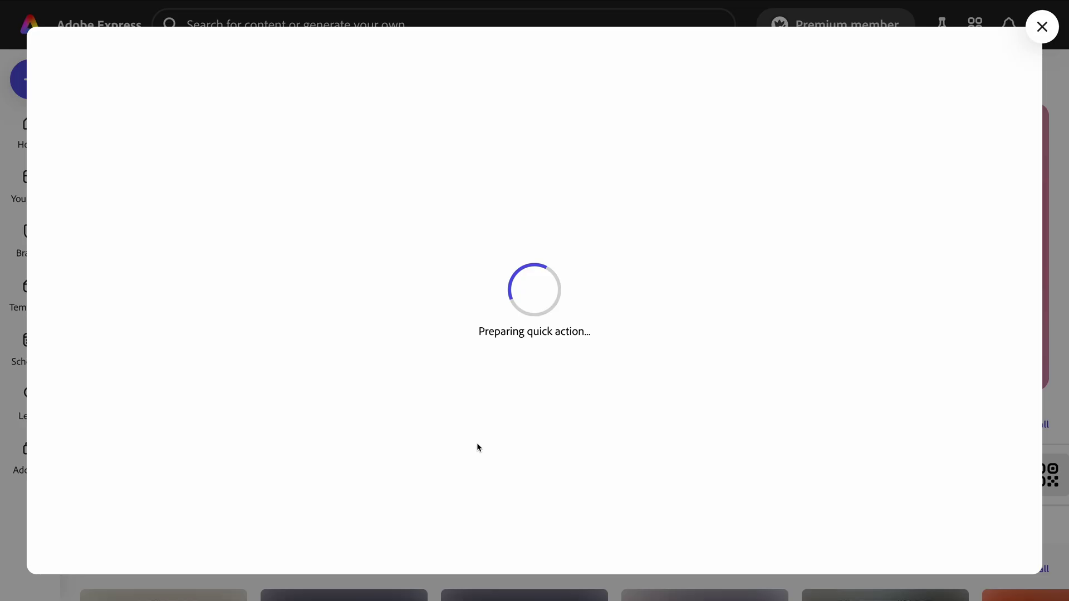
scroll(589, 414, down, 2)
scroll(588, 413, down, 1)
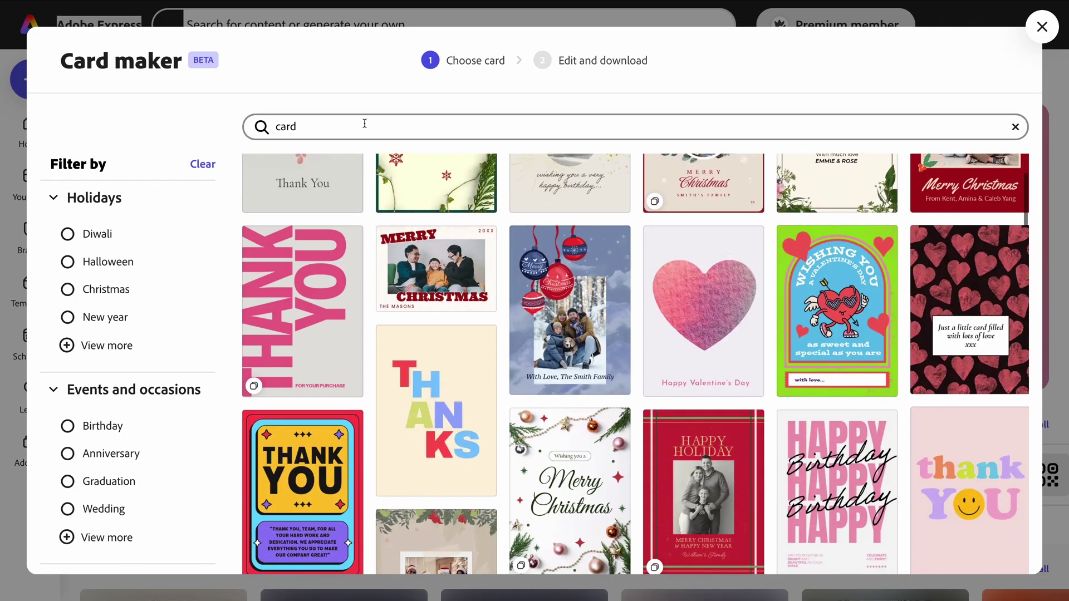
scroll(138, 305, down, 2)
scroll(143, 303, down, 1)
scroll(145, 299, up, 3)
scroll(453, 308, down, 2)
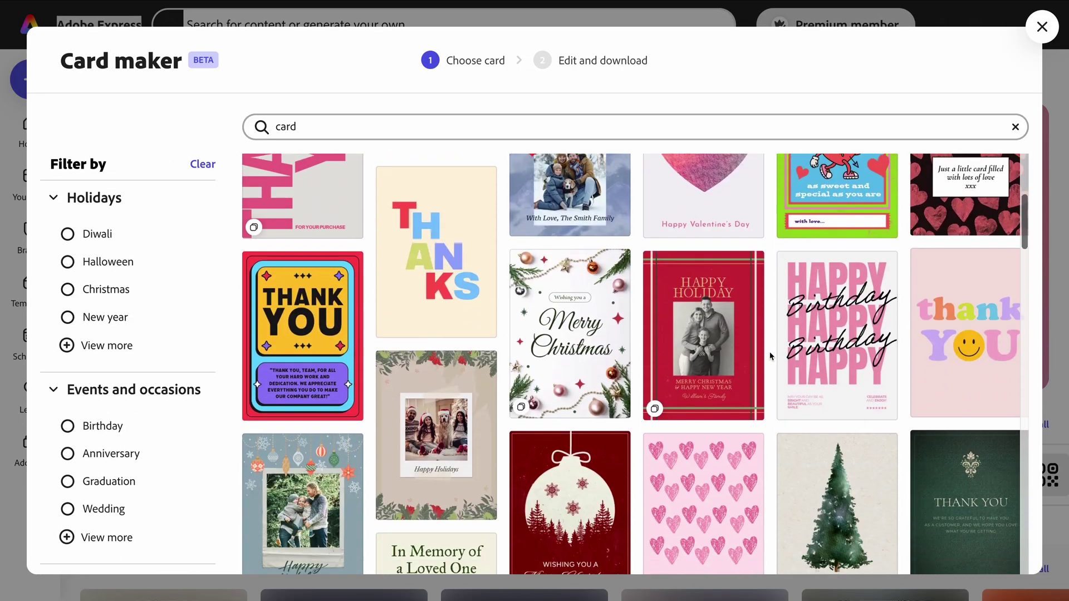
scroll(453, 307, down, 2)
scroll(453, 308, up, 2)
click(453, 308)
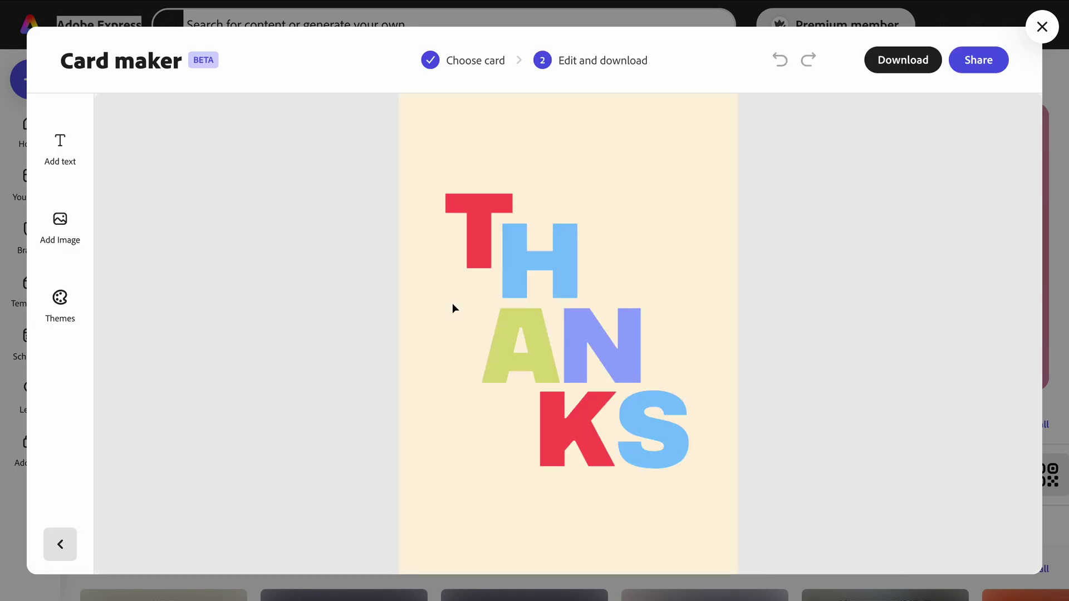
- Try selecting THANKS letters, the Add Image and Themes options, cancelling each
click(513, 284)
click(615, 248)
click(658, 330)
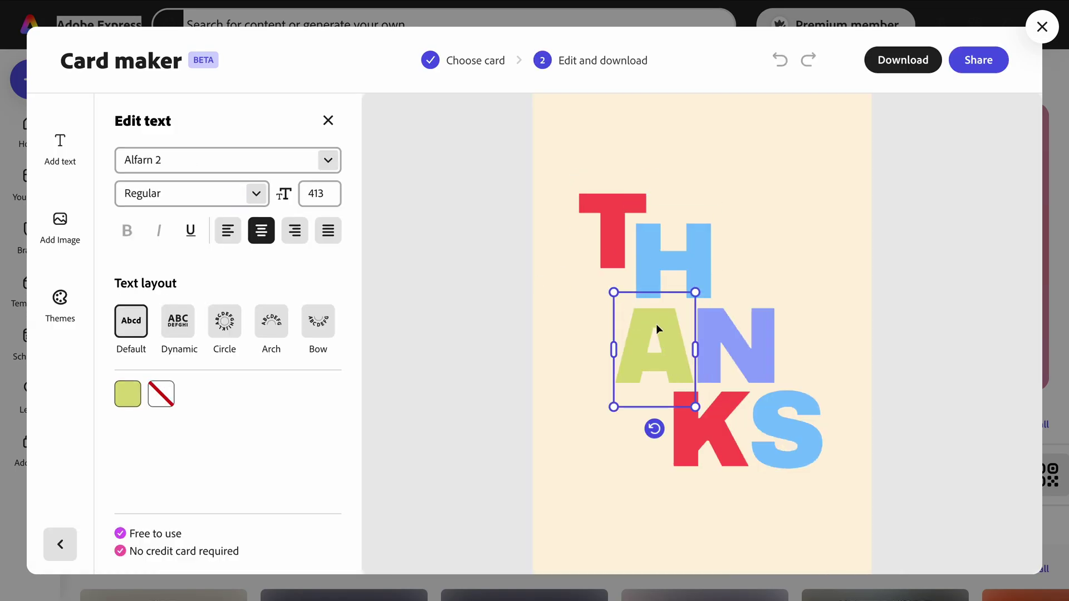
click(544, 340)
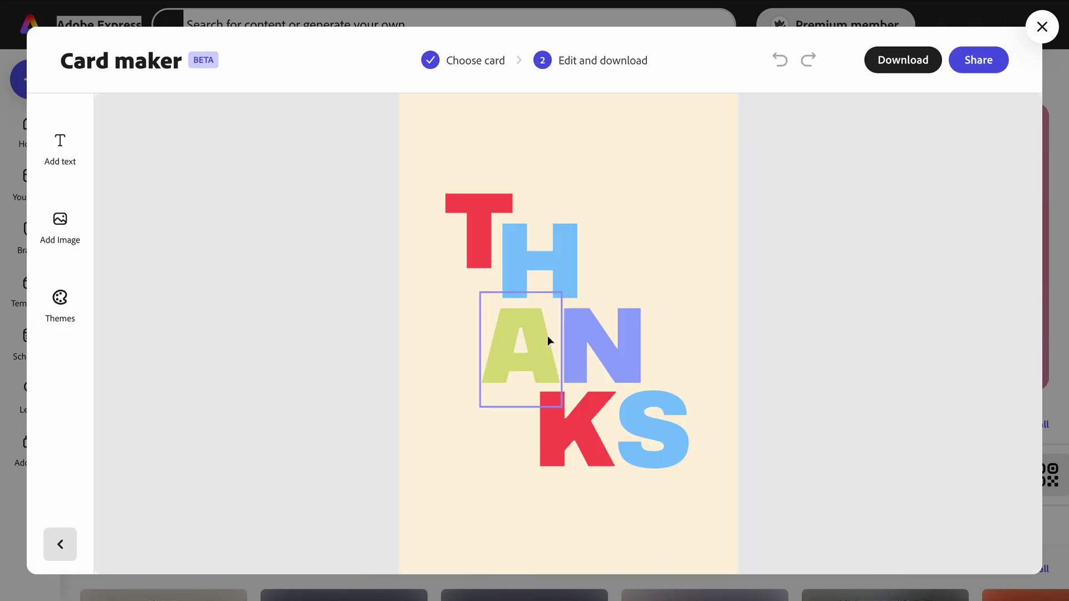
click(61, 221)
click(710, 409)
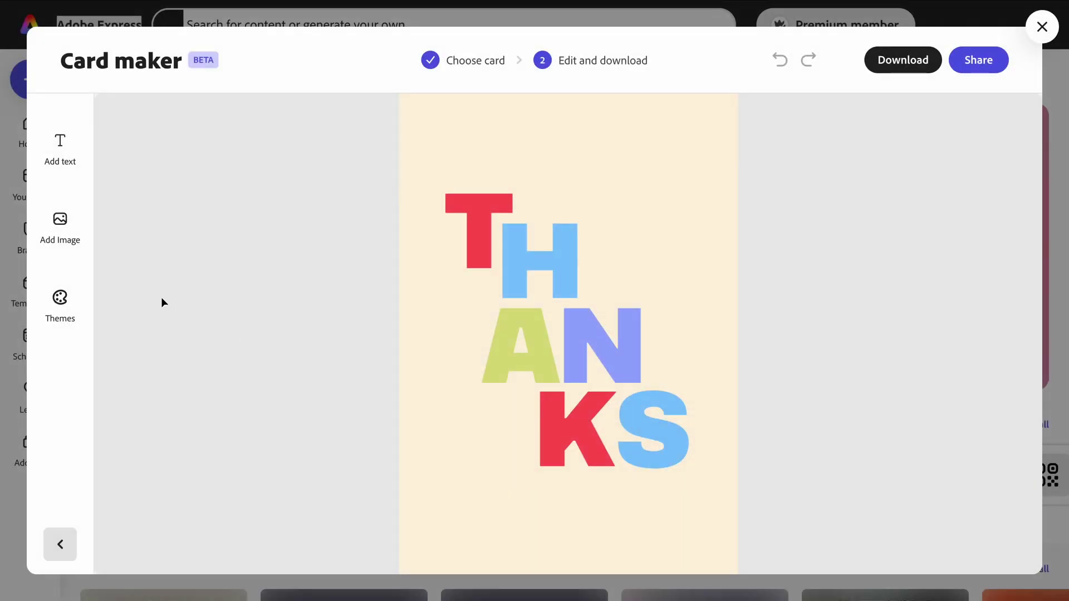
click(61, 299)
click(329, 123)
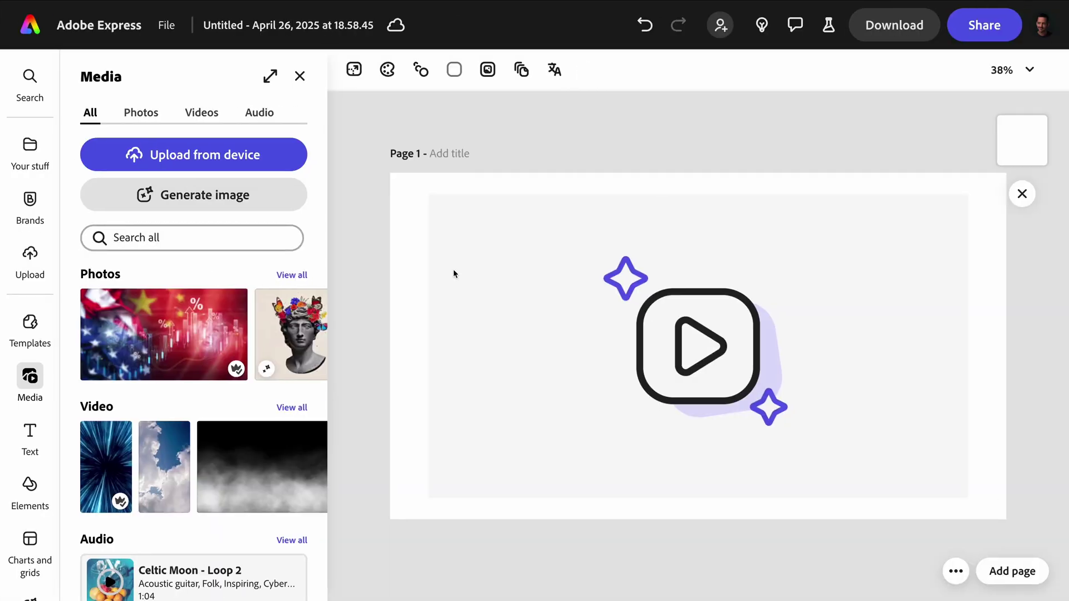
- Generate a sunrise Kyoto street video with drifting cherry blossom petals from the placeholder
click(536, 276)
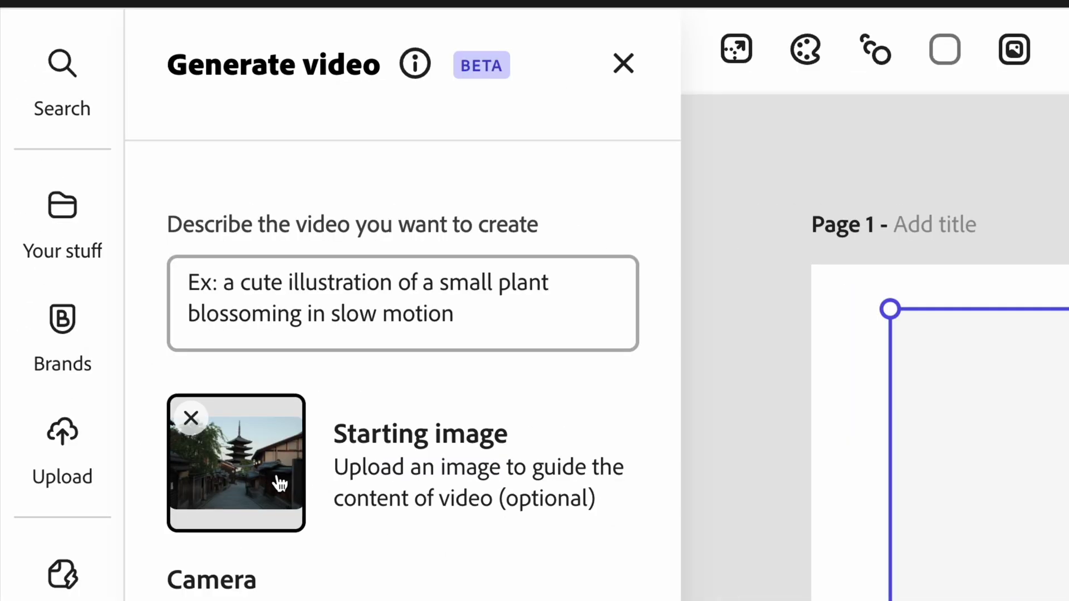
click(367, 322)
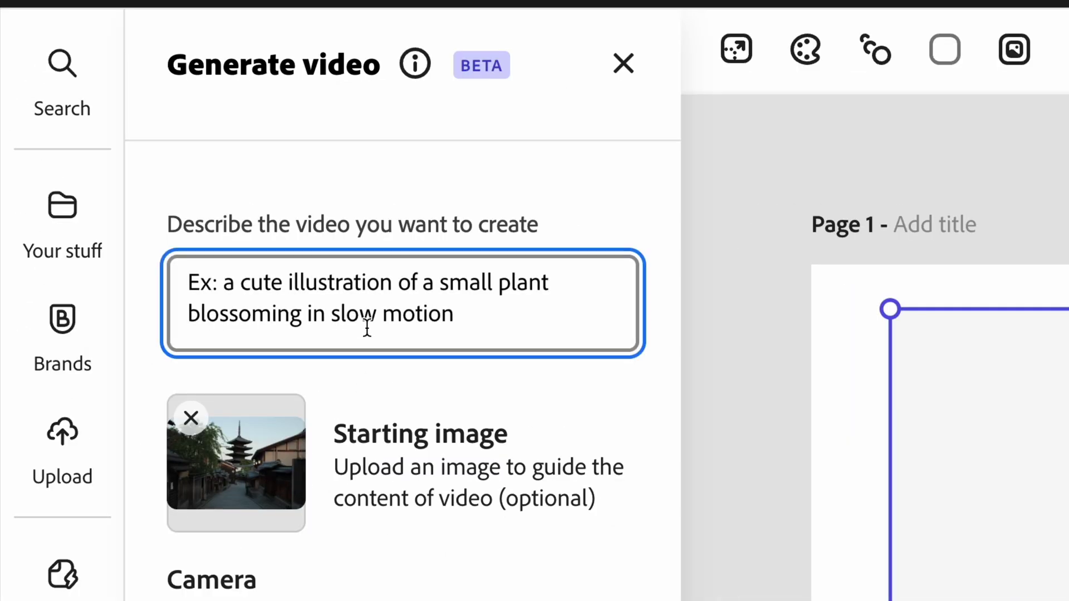
text(A peaceful sunrise scene with cherry blossom petals)
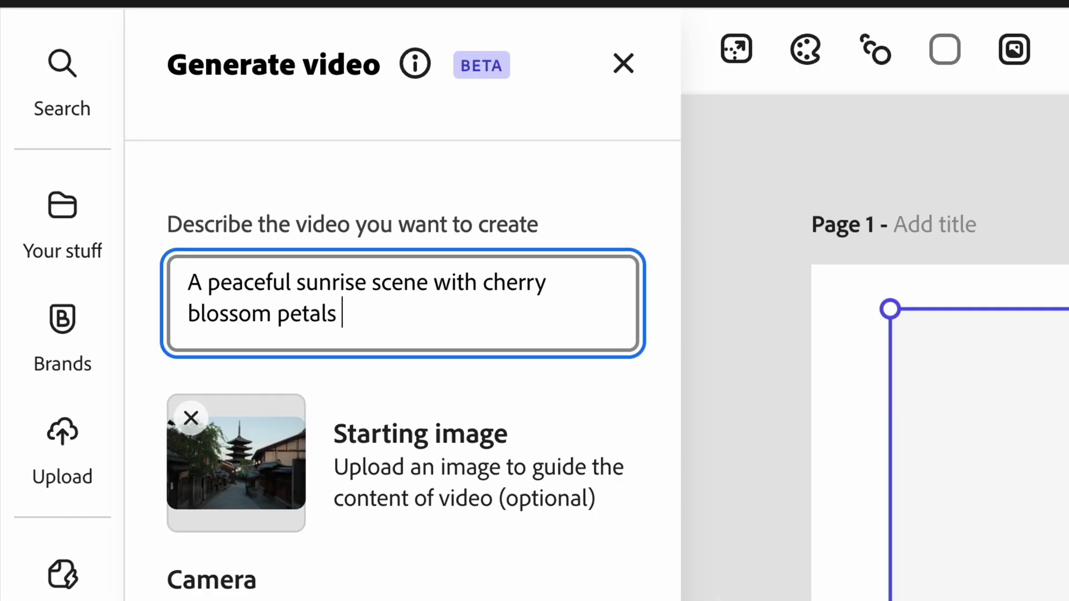
text(ly through the air along a traditional Kyoto street)
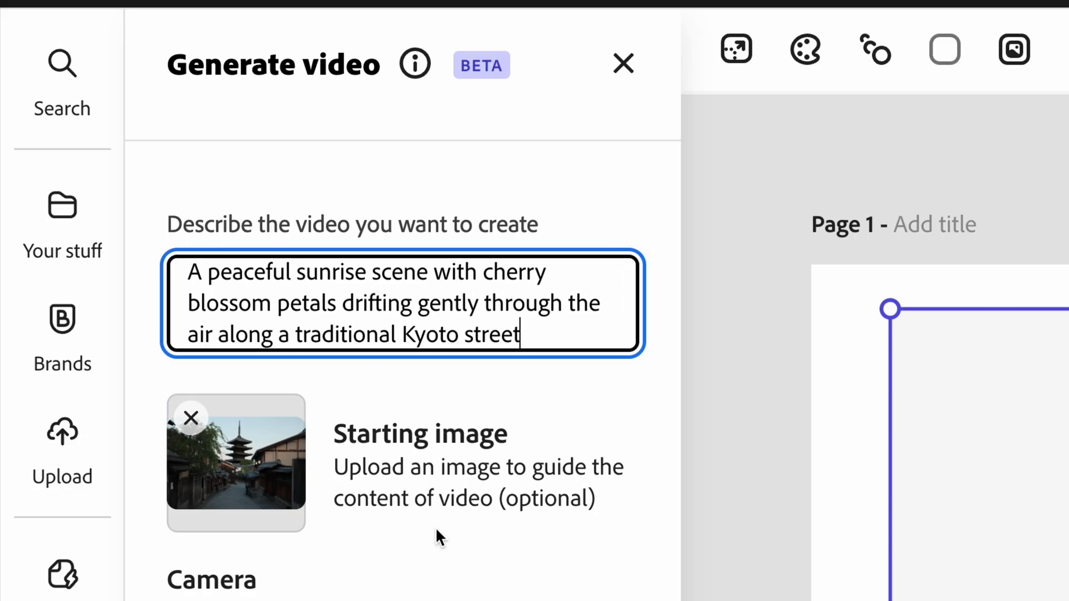
scroll(489, 501, down, 1)
scroll(485, 389, down, 3)
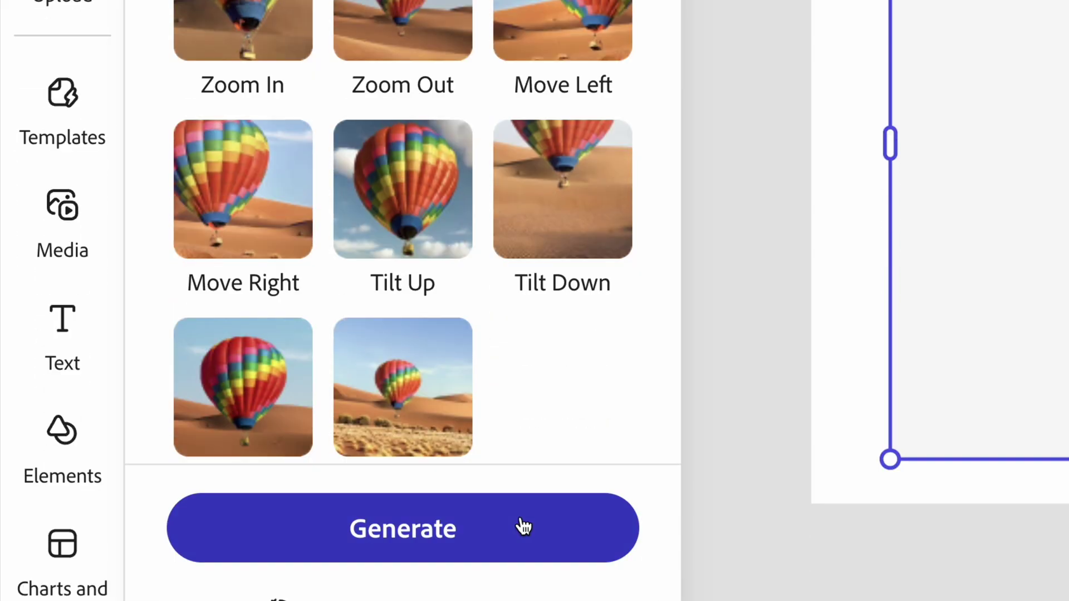
click(519, 526)
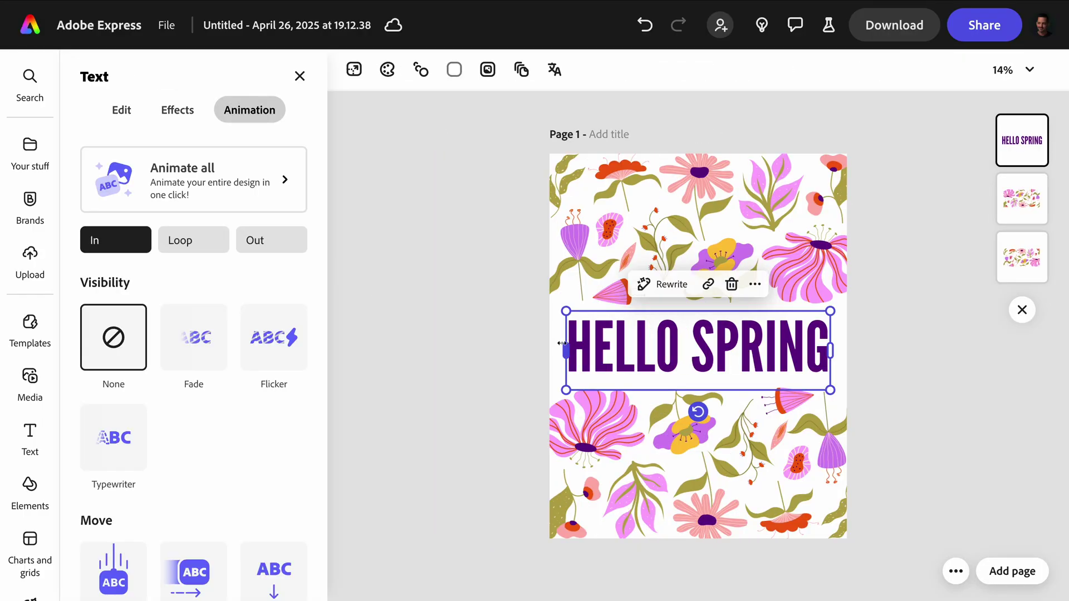
scroll(143, 317, down, 3)
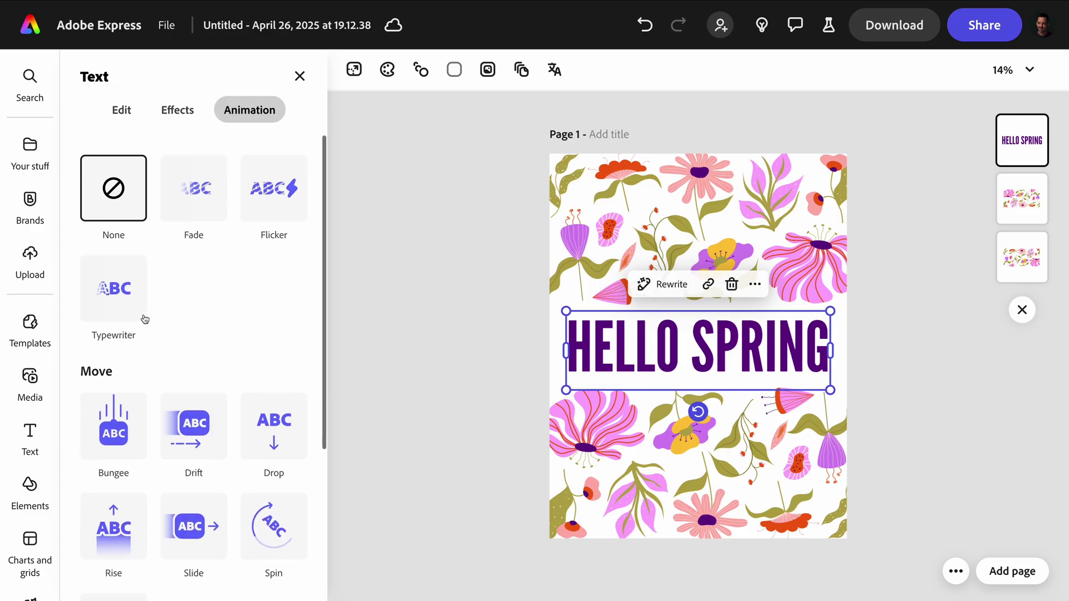
scroll(193, 368, down, 1)
- Apply Drift to HELLO SPRING, preview it, and keep Start outside page enabled
click(192, 380)
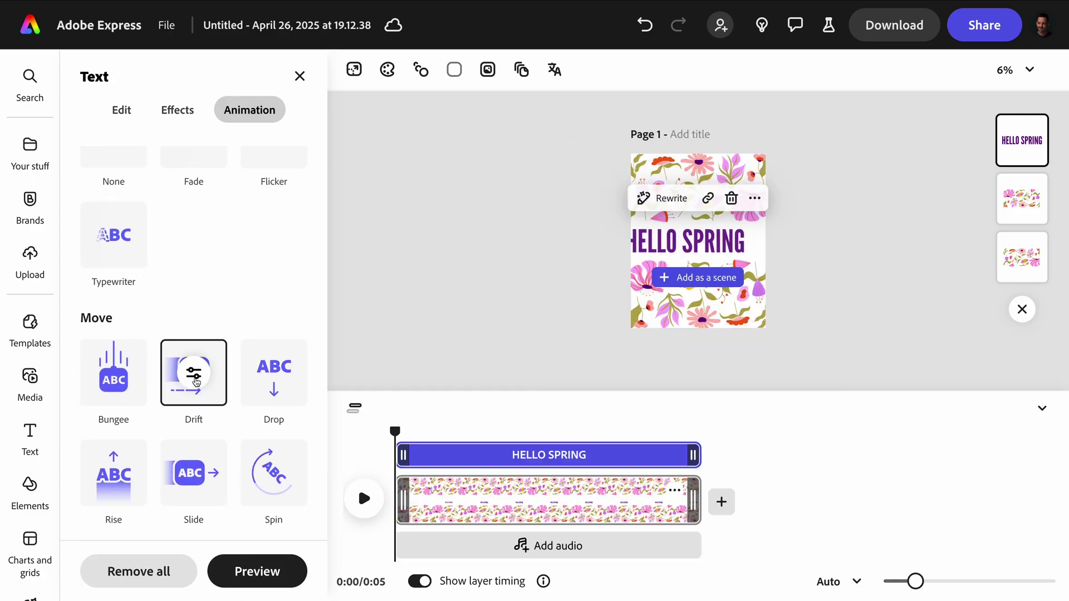
click(192, 374)
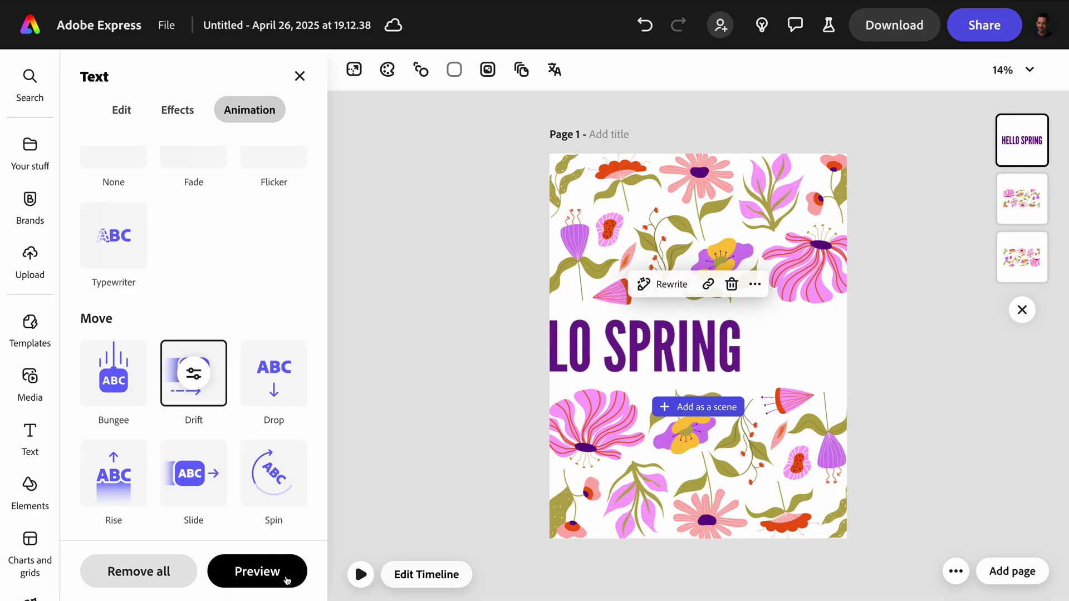
click(201, 379)
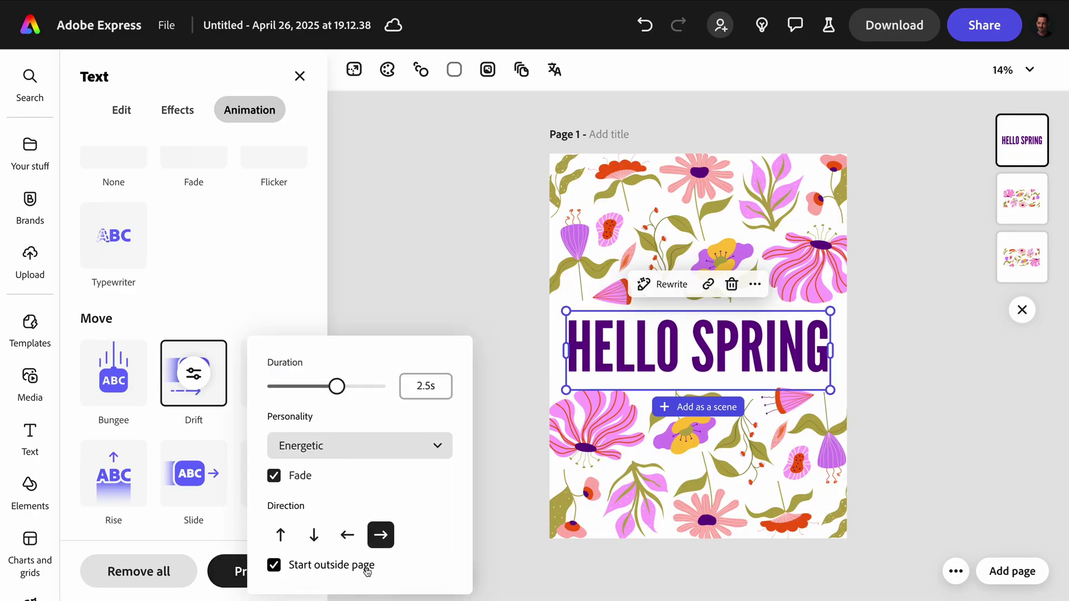
click(334, 571)
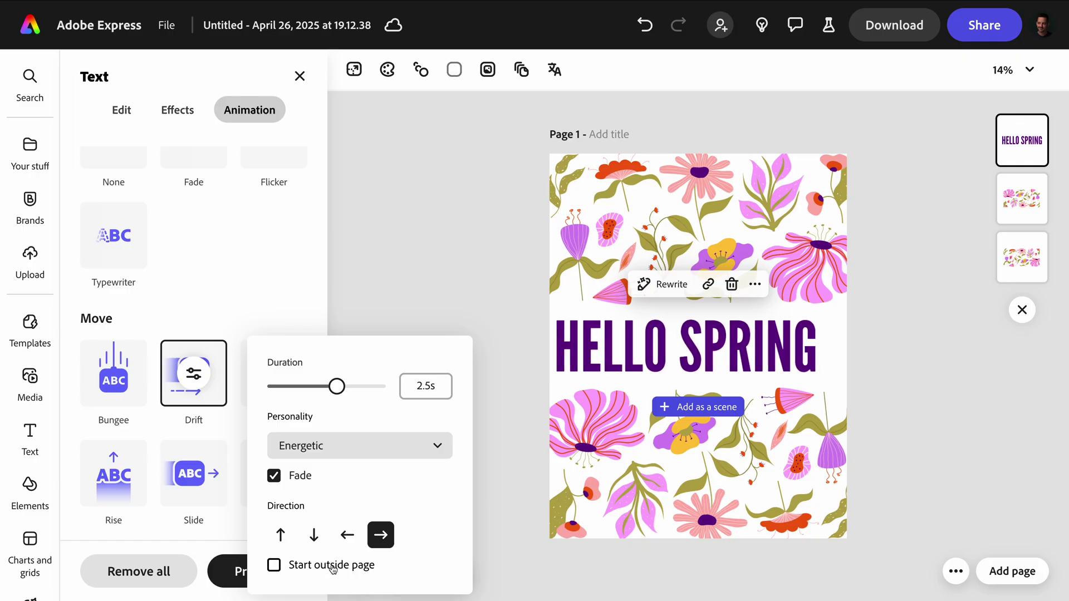
click(331, 569)
click(286, 274)
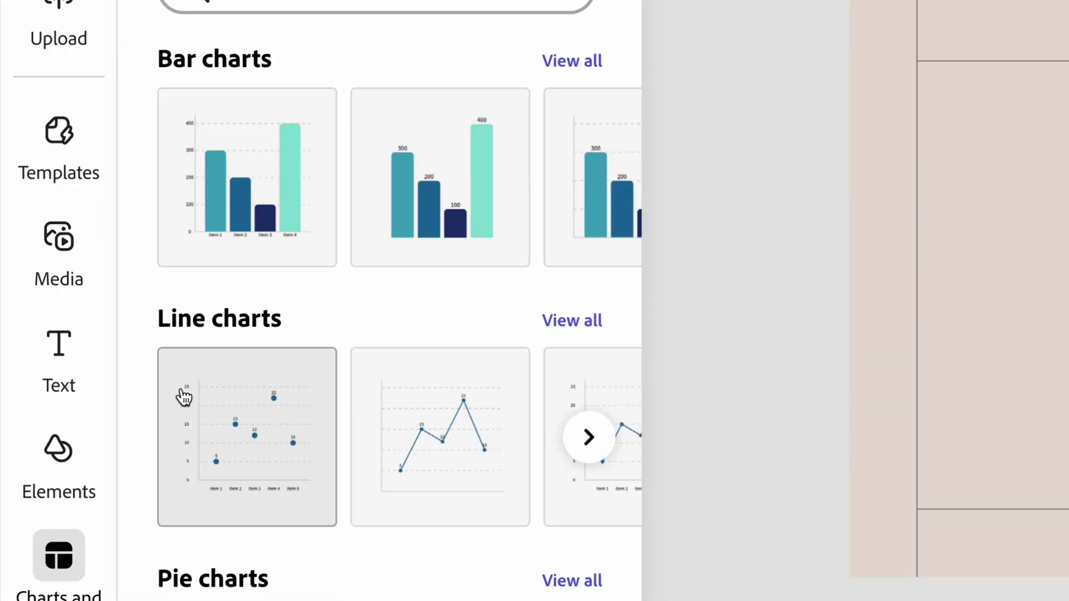
- Insert a line chart on page 5 and widen it to both sides
click(588, 324)
scroll(549, 275, down, 2)
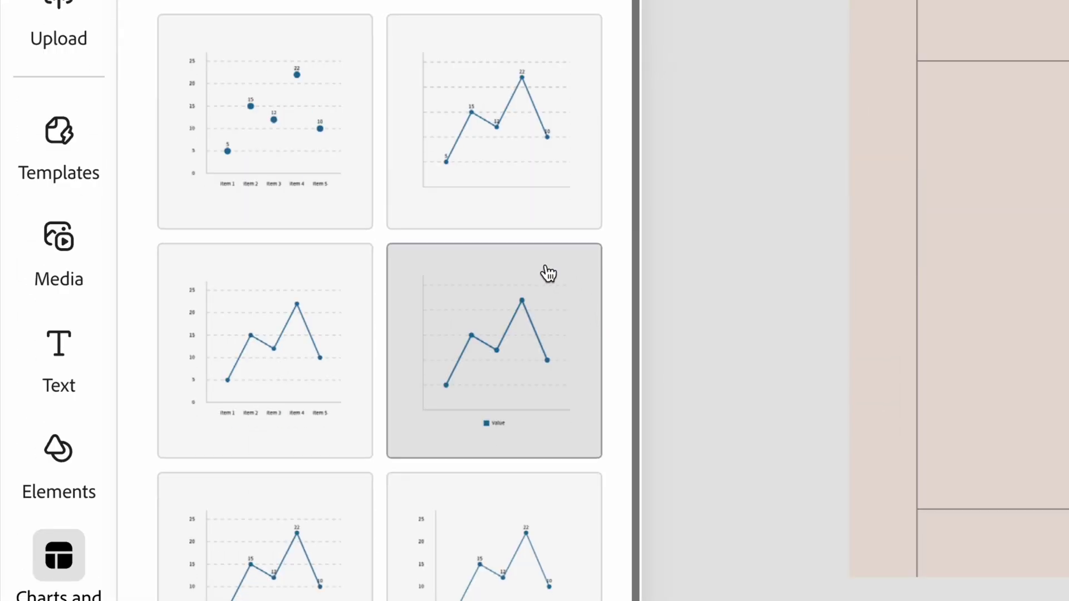
scroll(518, 277, up, 3)
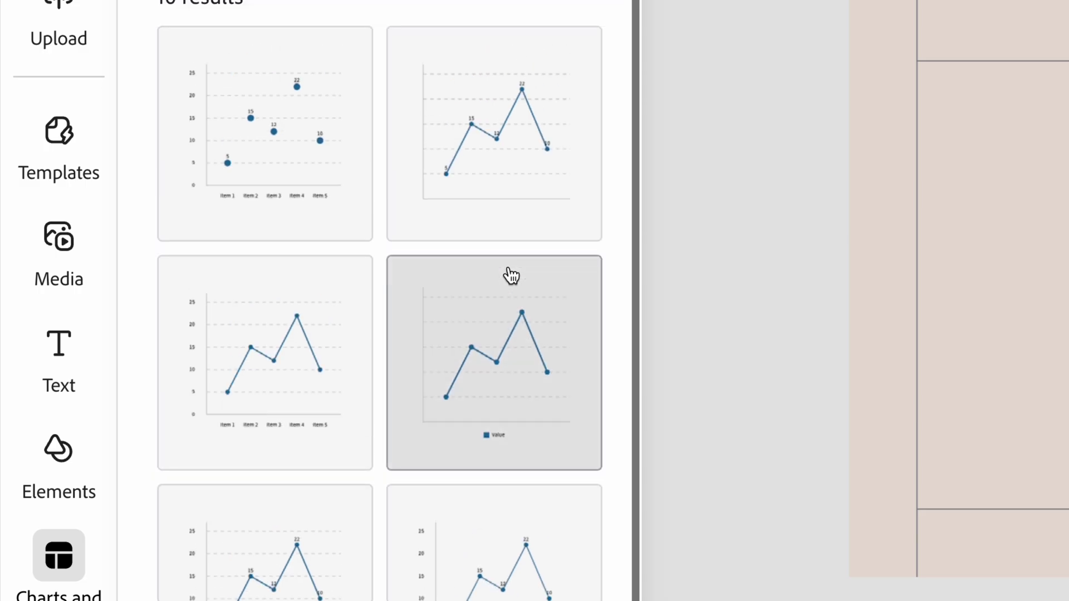
click(509, 336)
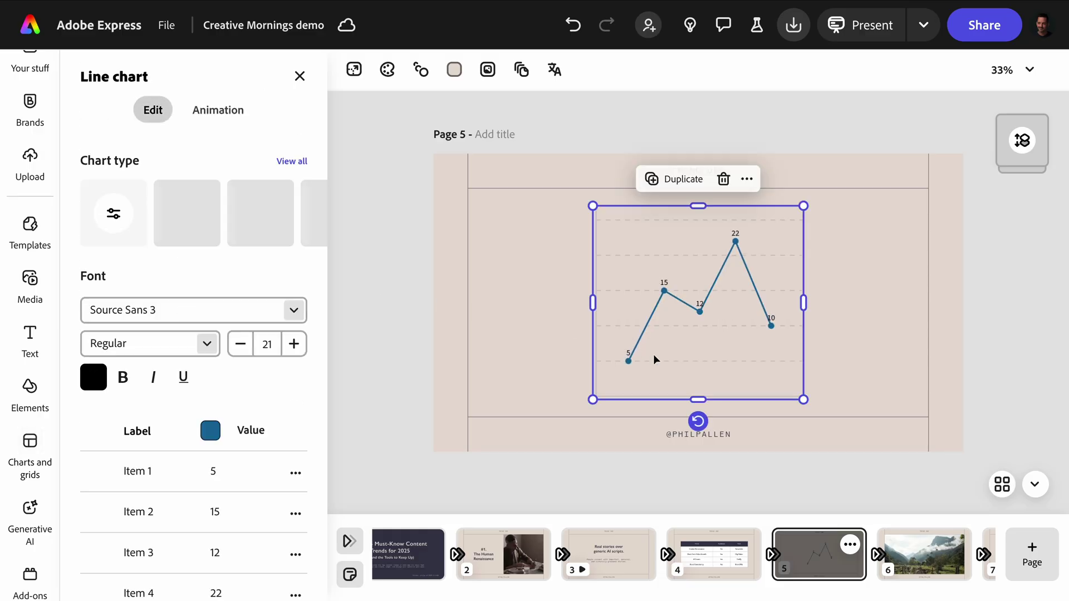
drag(593, 302, 547, 306)
drag(804, 303, 867, 302)
scroll(217, 408, down, 2)
scroll(241, 397, down, 1)
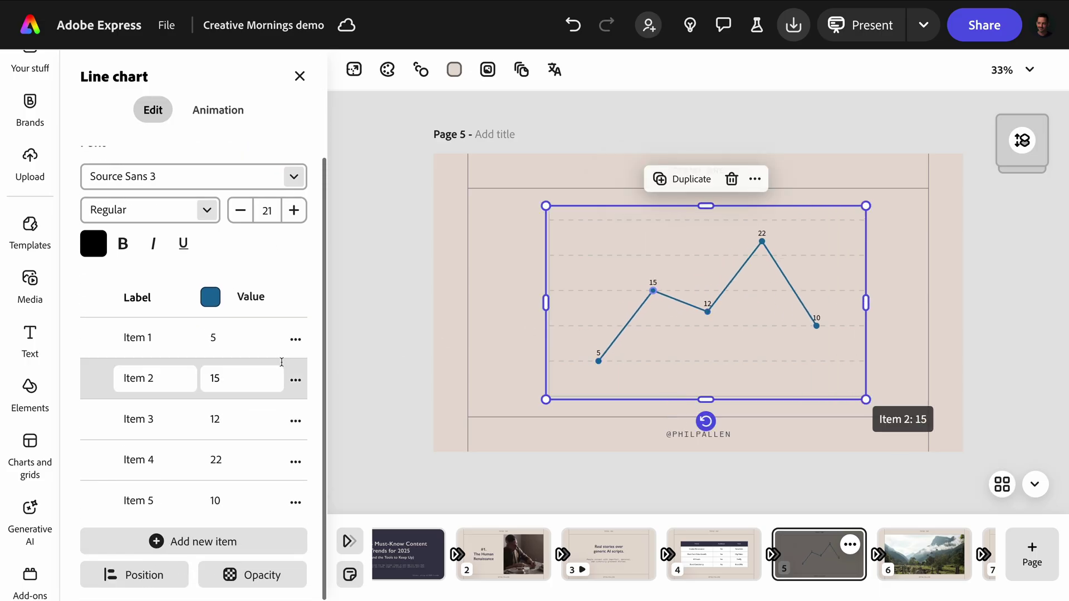
- Set the chart's Value colour to dark navy
click(206, 307)
click(409, 384)
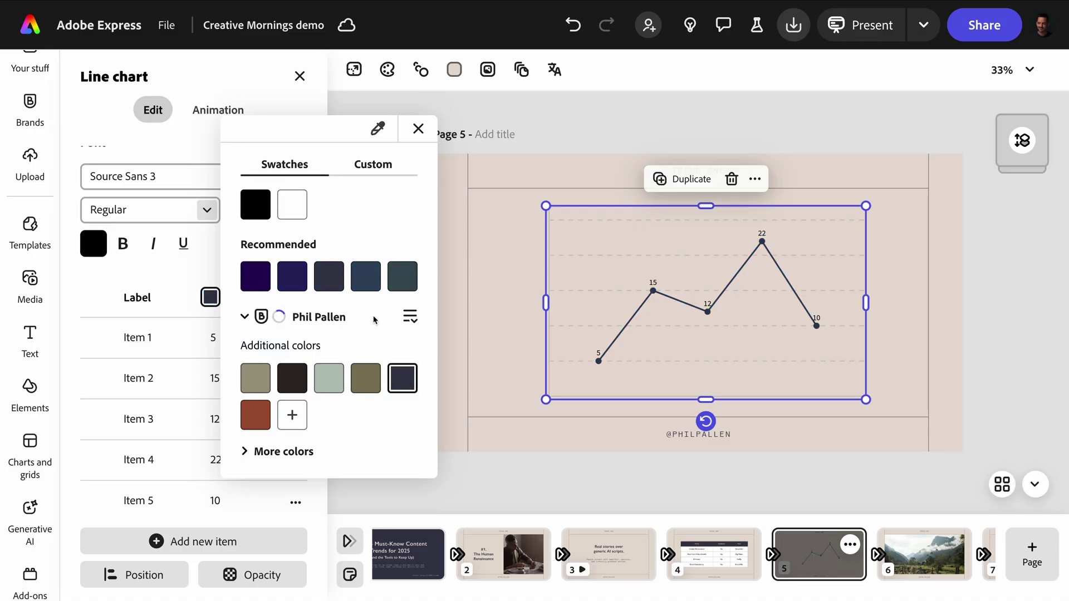
click(190, 266)
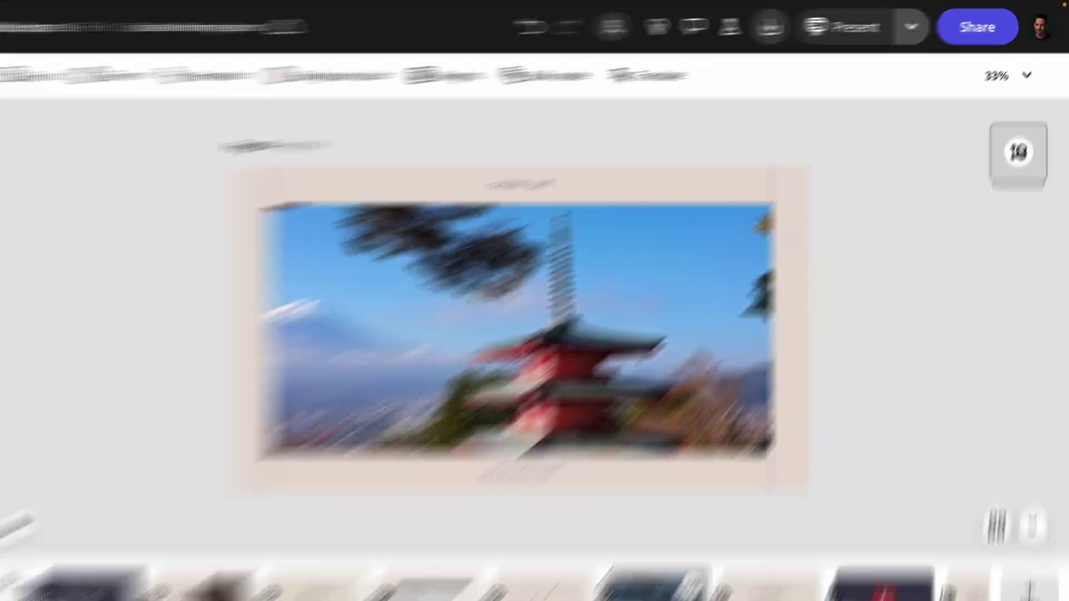
- Check Content Playback in the Present options before presenting from the pagoda page
click(924, 32)
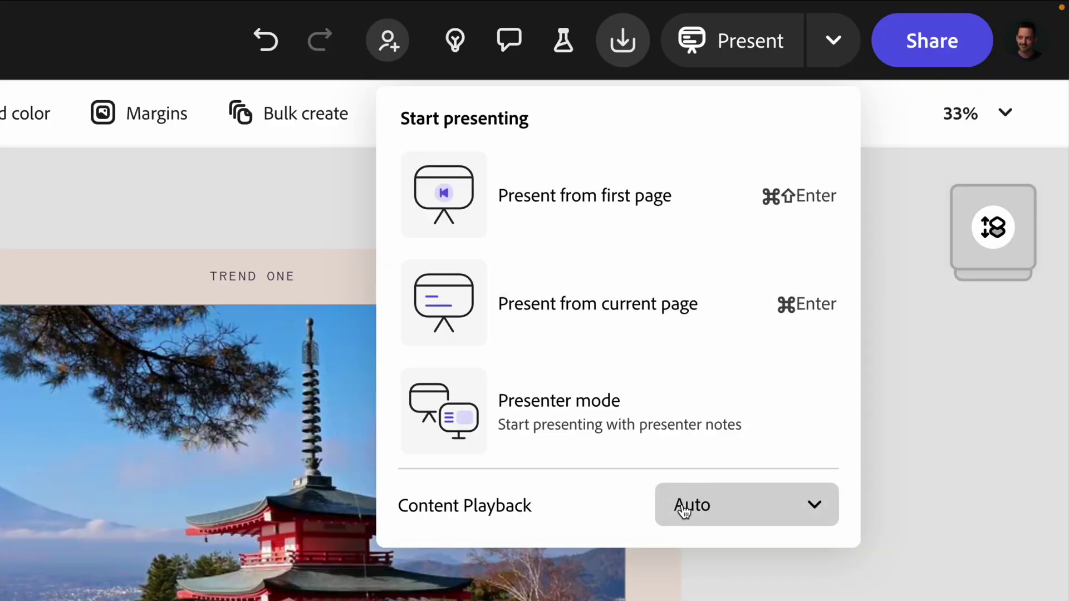
click(729, 512)
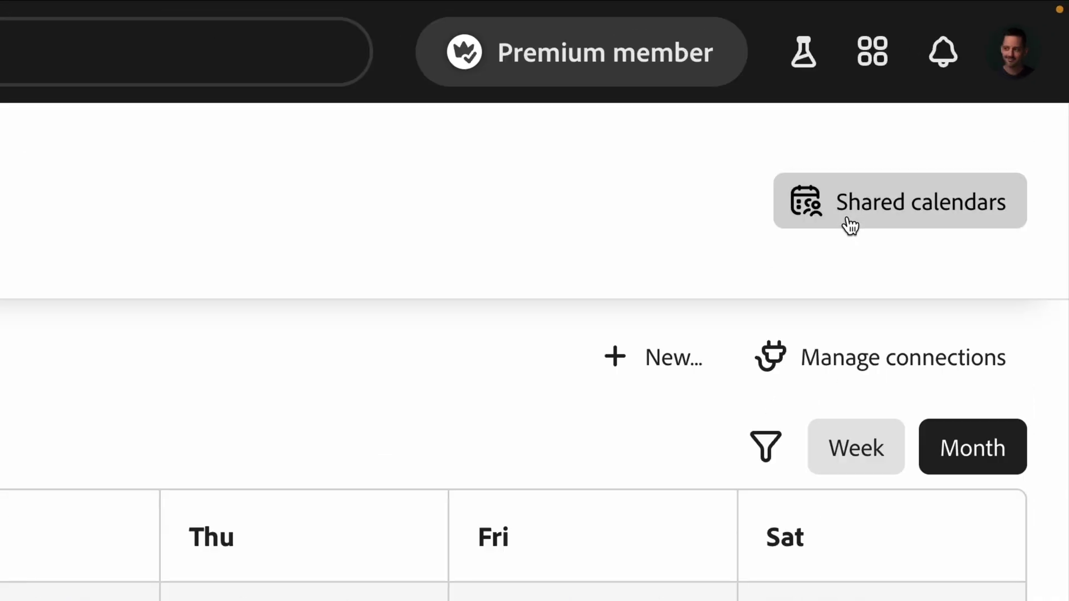
- Switch to the collective's shared calendar, view its Share settings, and go to the Phil Pallen Collective project page
click(926, 222)
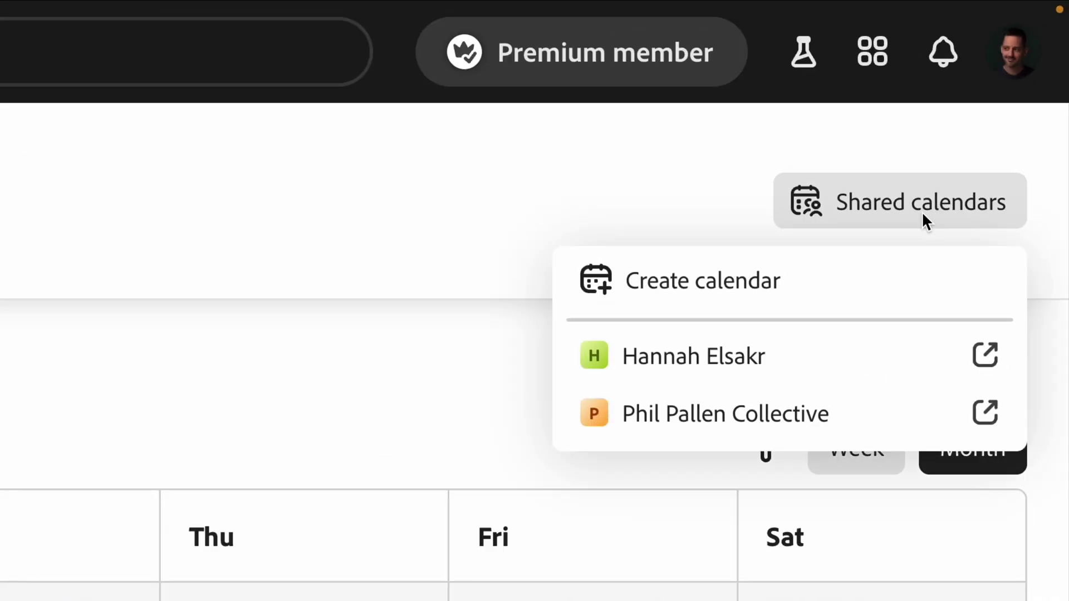
click(743, 418)
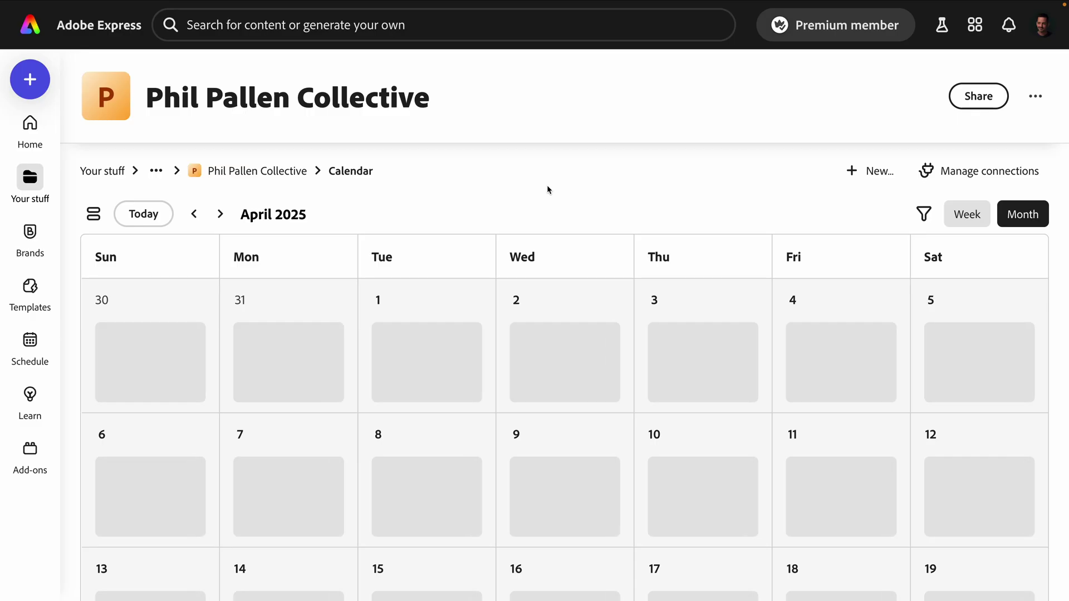
click(970, 105)
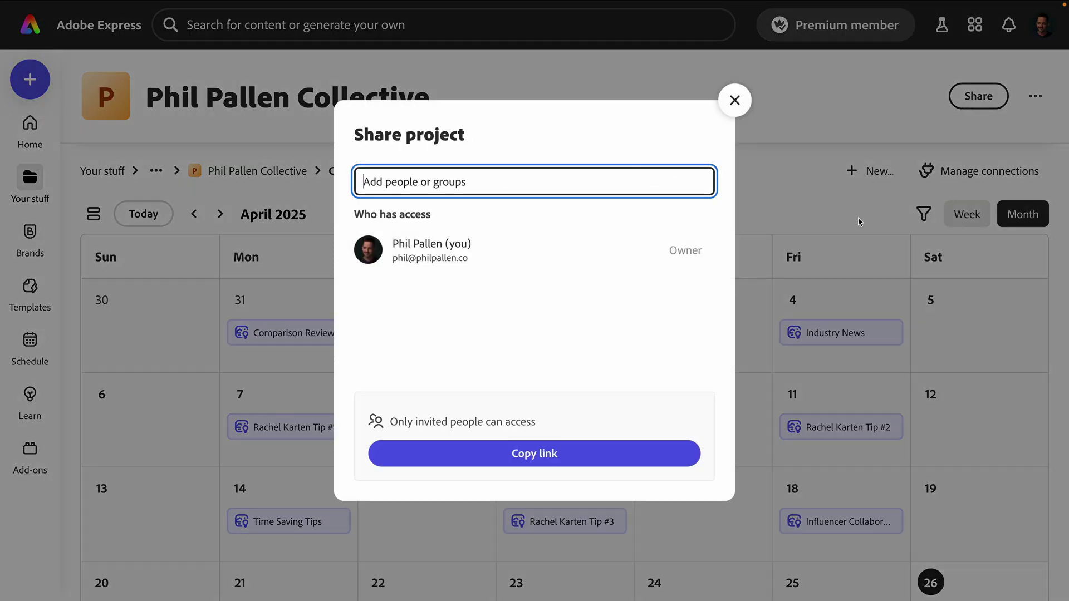
click(734, 101)
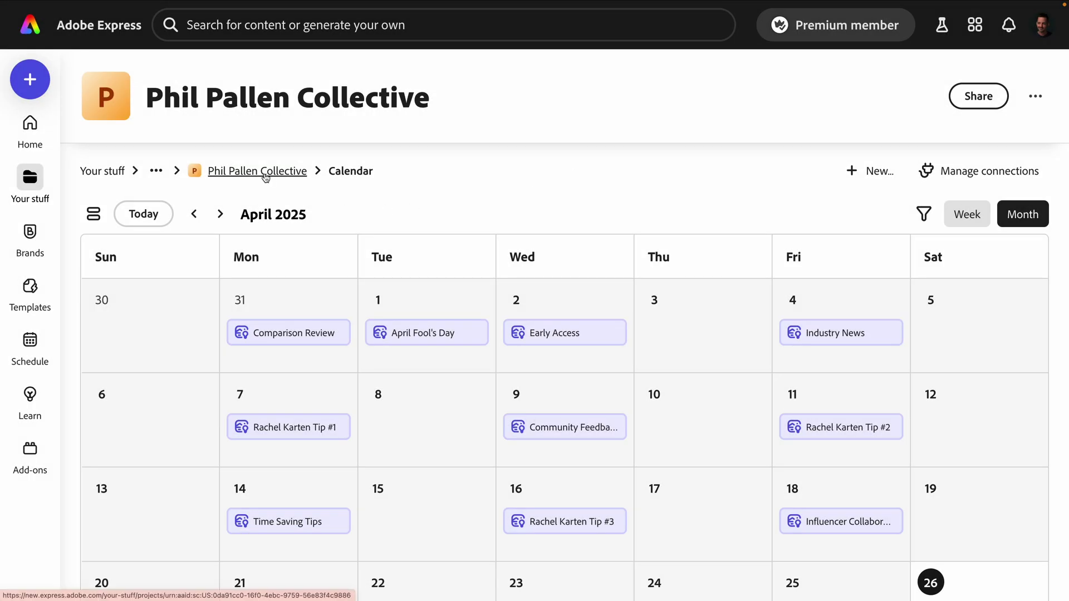
click(265, 171)
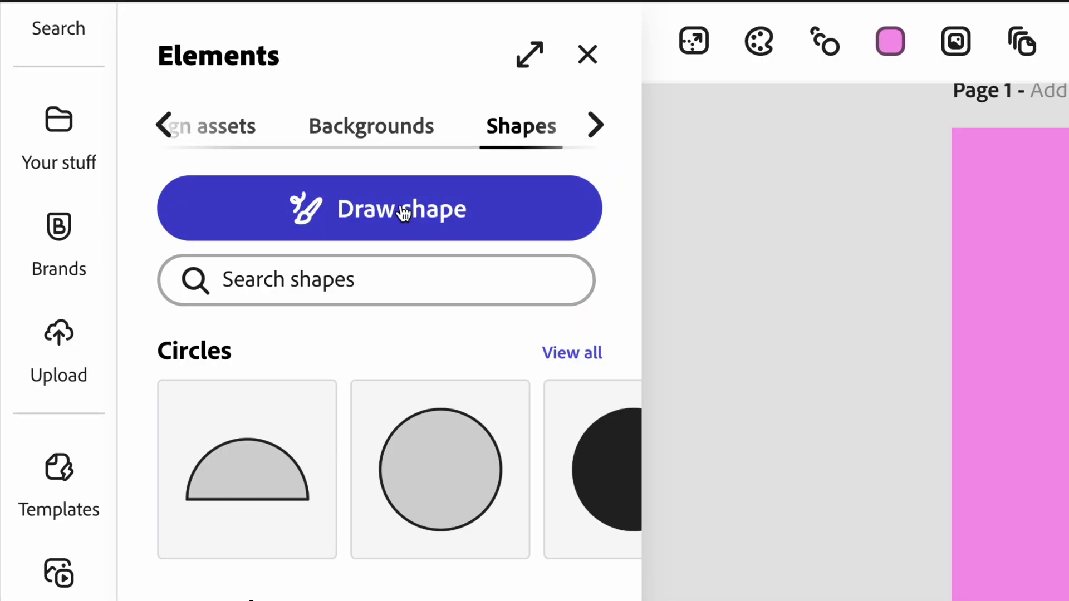
- Start a freehand Draw shape and cycle border styles up to Newsprint inker
click(346, 209)
click(380, 250)
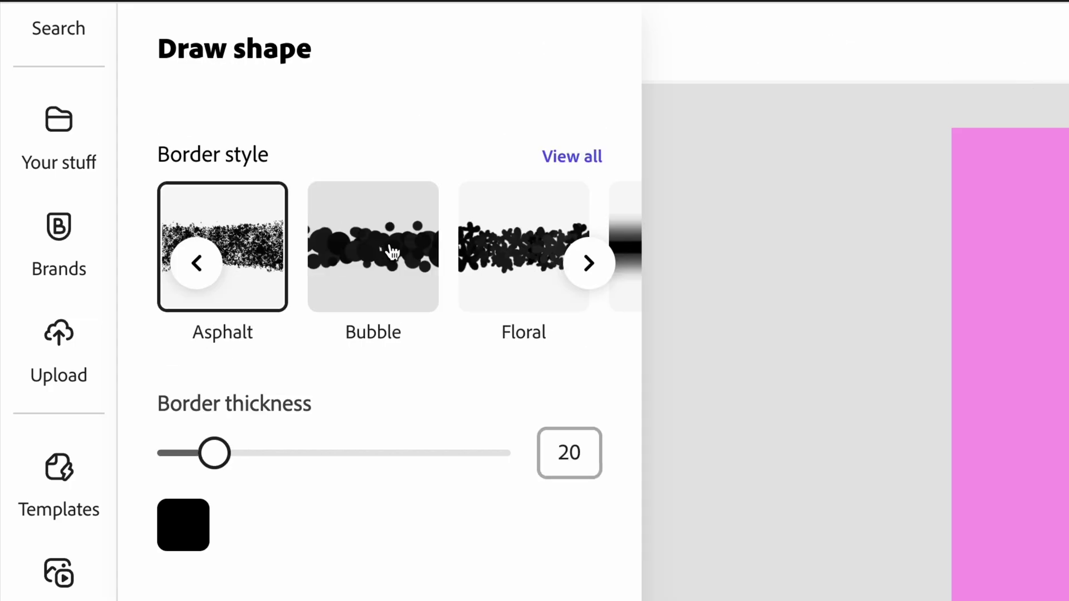
click(372, 264)
click(410, 262)
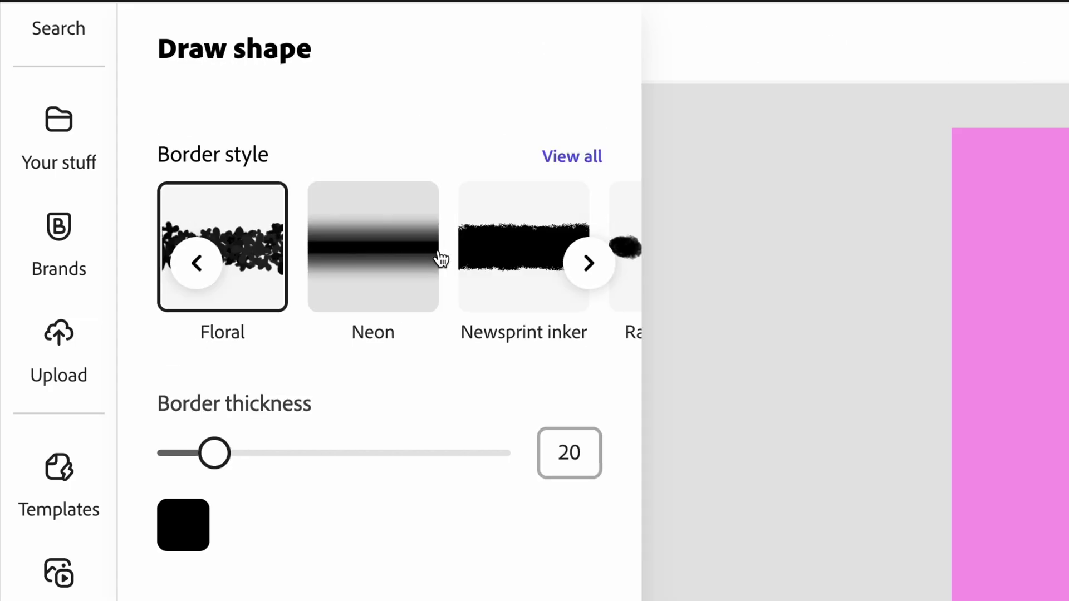
click(388, 266)
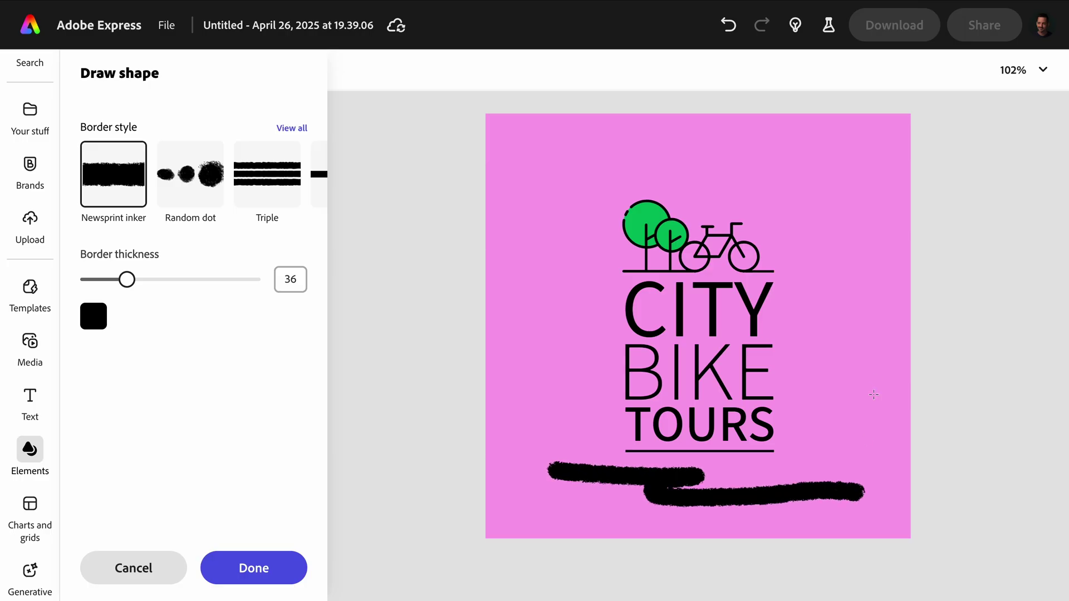
- Try dash-dotted, dotted, dashed and Triple stroke styles and thin the stroke
click(298, 177)
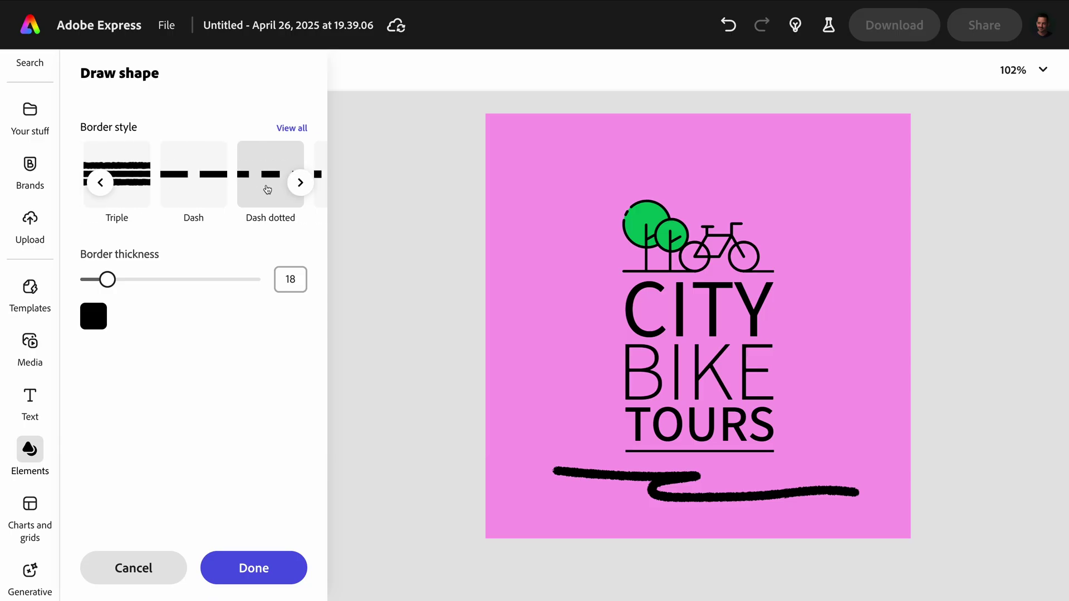
click(212, 177)
click(289, 177)
click(135, 174)
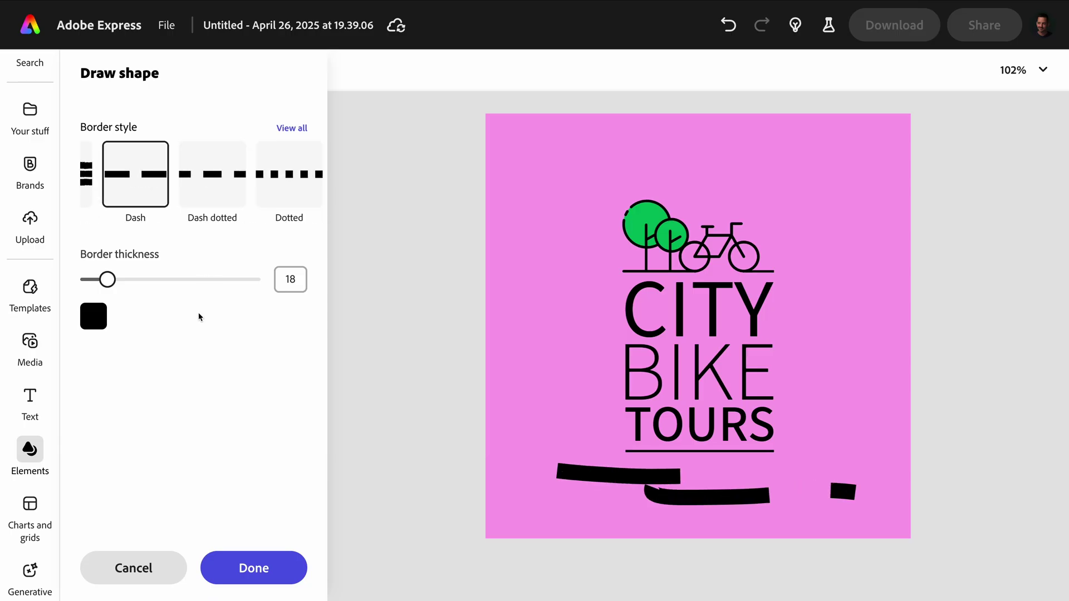
click(88, 177)
drag(108, 279, 93, 284)
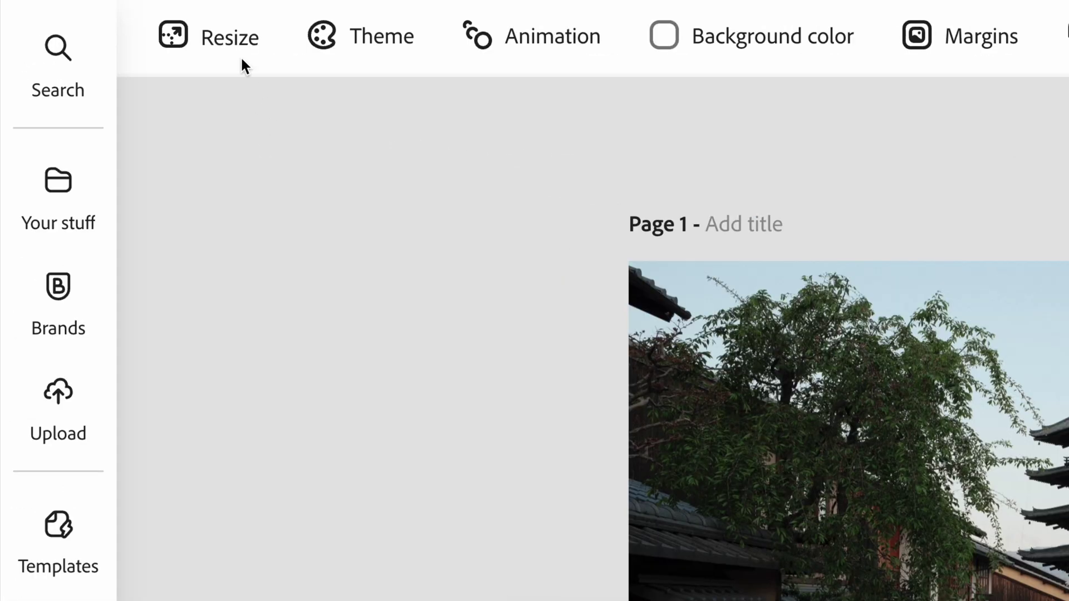
- Resize to an Instagram story with Expand image and preview the second and third generated variants
click(117, 73)
scroll(363, 458, down, 1)
scroll(362, 459, down, 4)
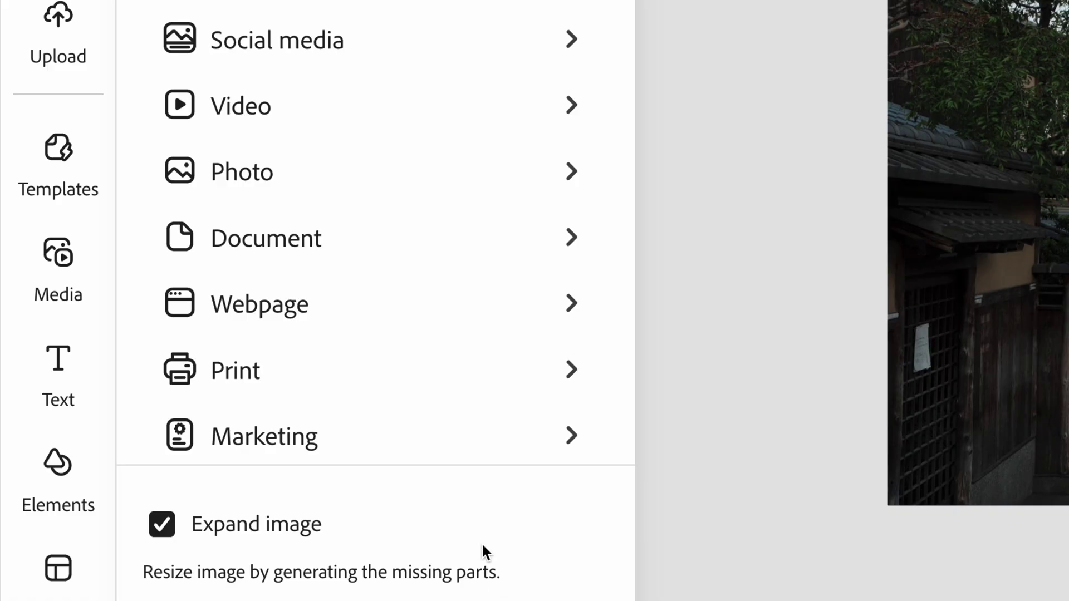
scroll(429, 251, up, 2)
click(323, 165)
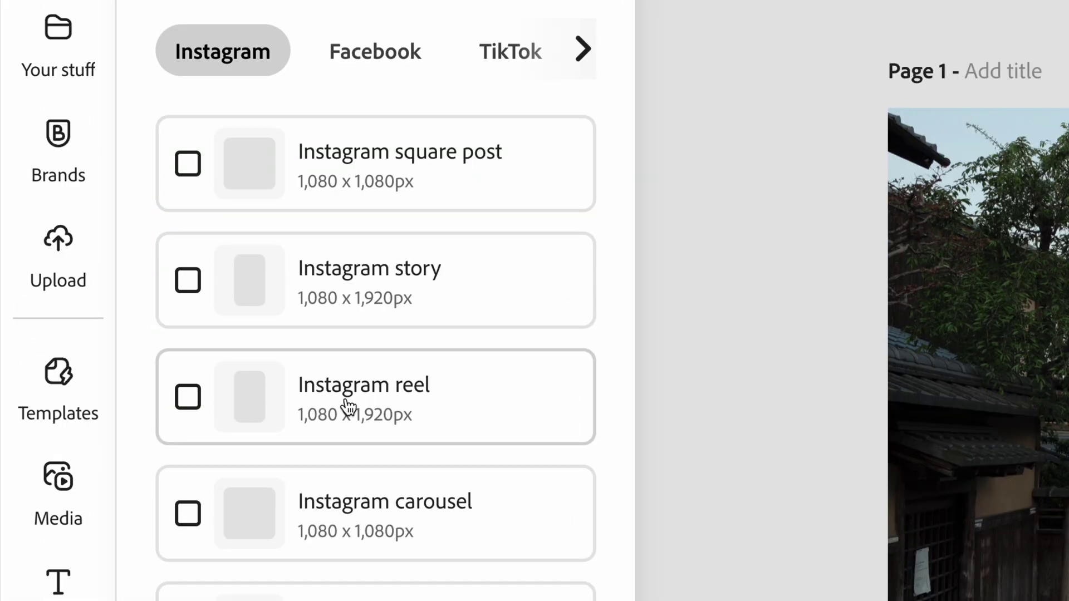
scroll(460, 521, down, 3)
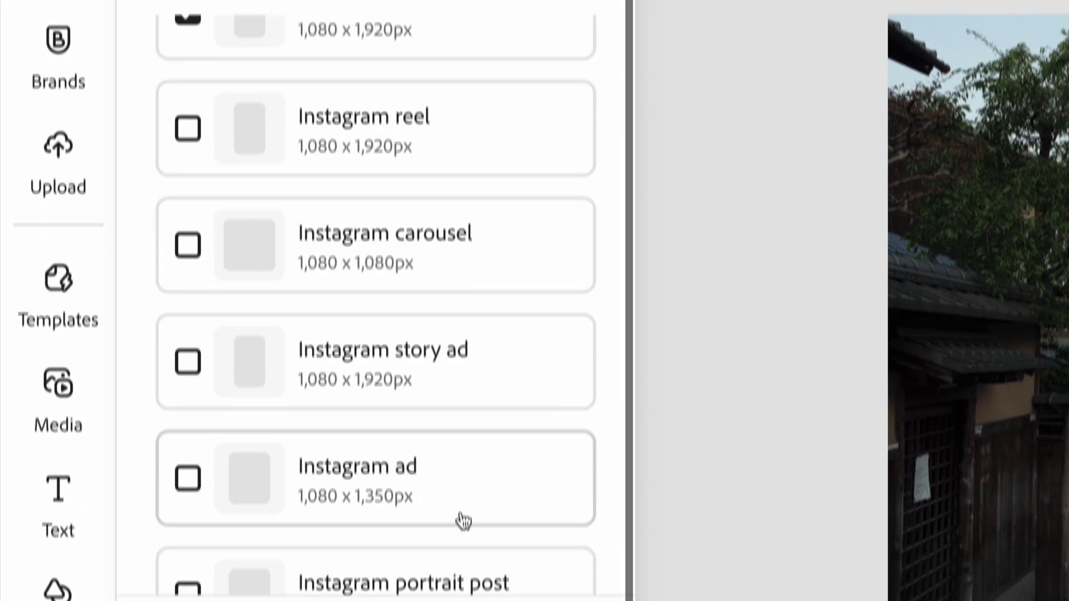
scroll(389, 499, down, 3)
click(336, 570)
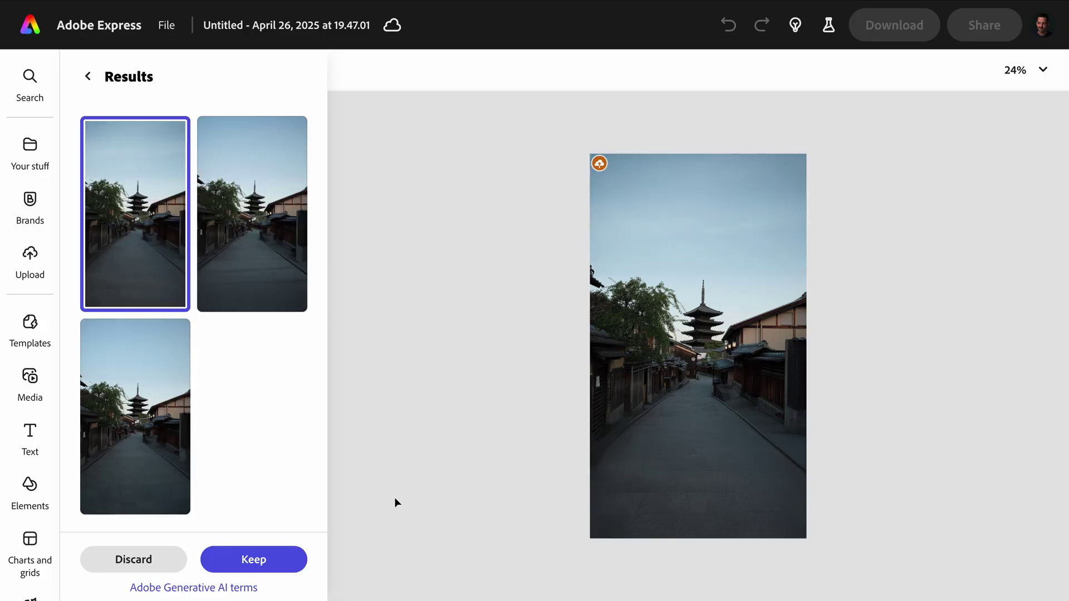
click(218, 257)
click(131, 468)
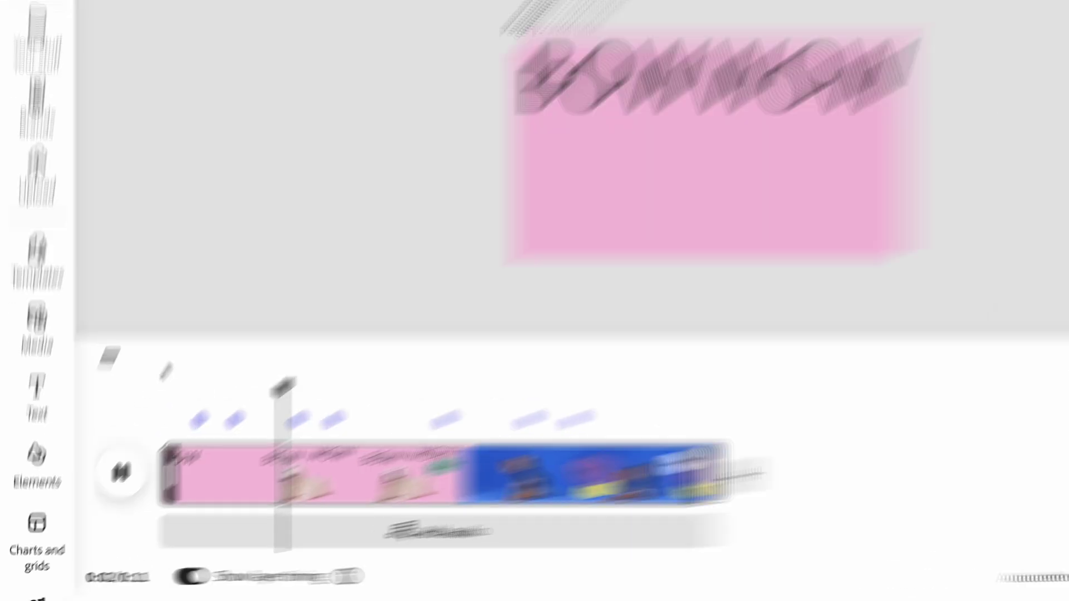
click(88, 408)
click(141, 367)
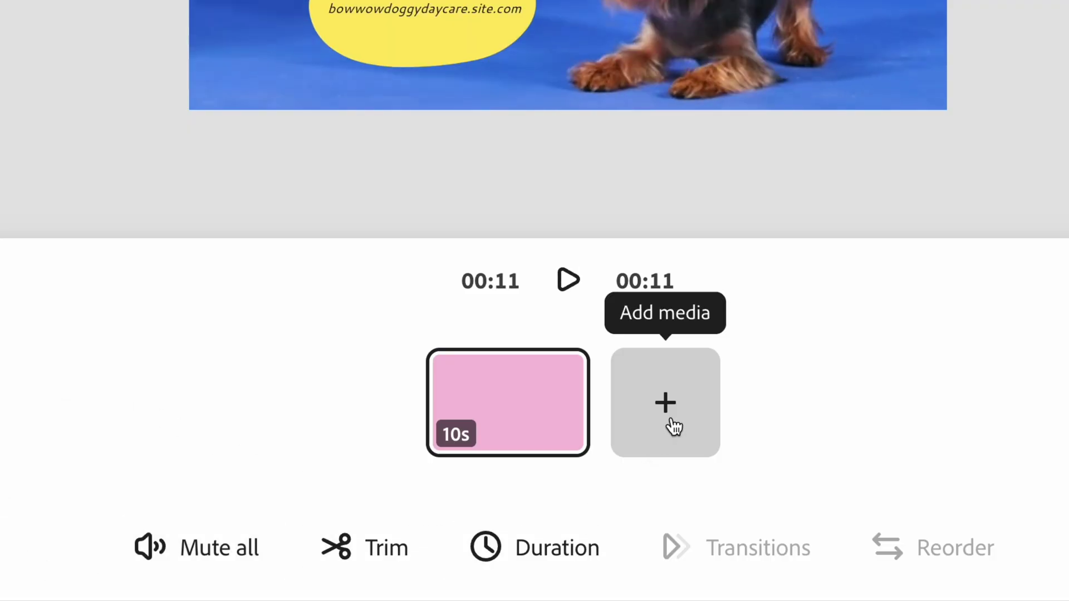
click(665, 404)
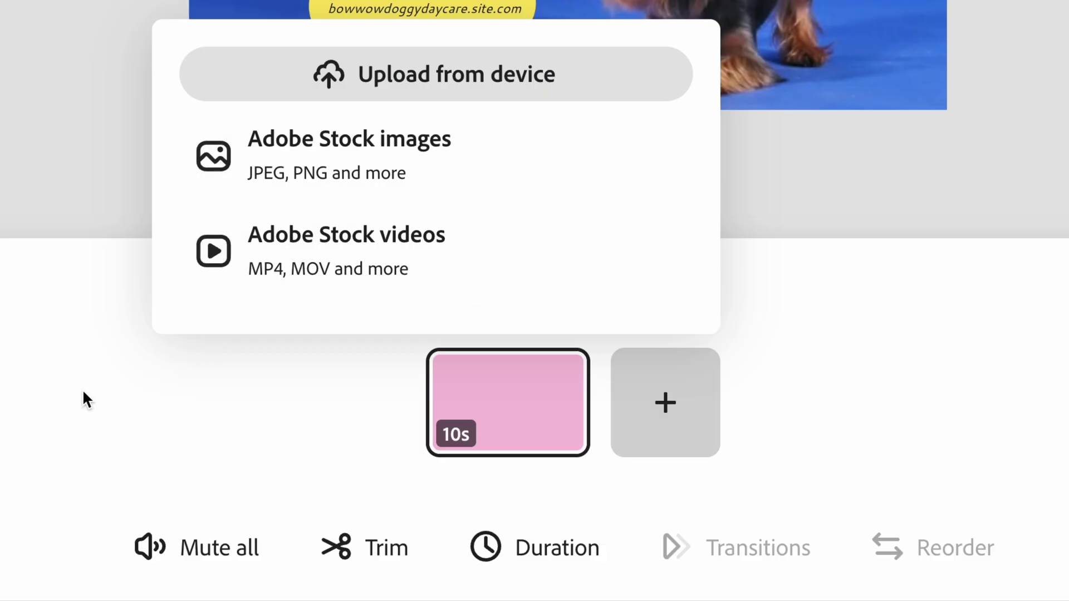
click(83, 392)
click(168, 471)
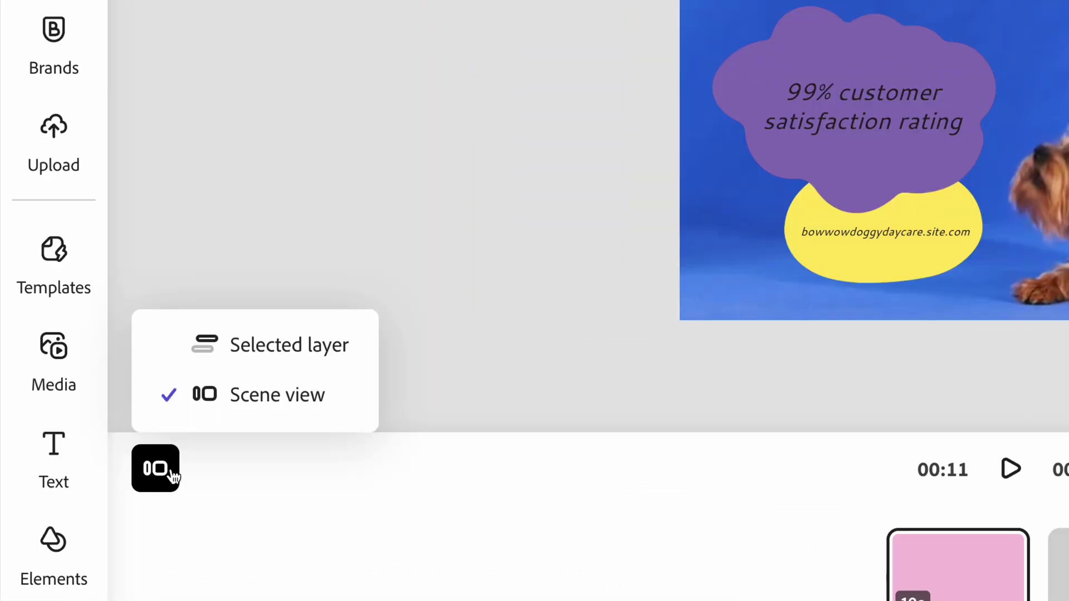
click(278, 367)
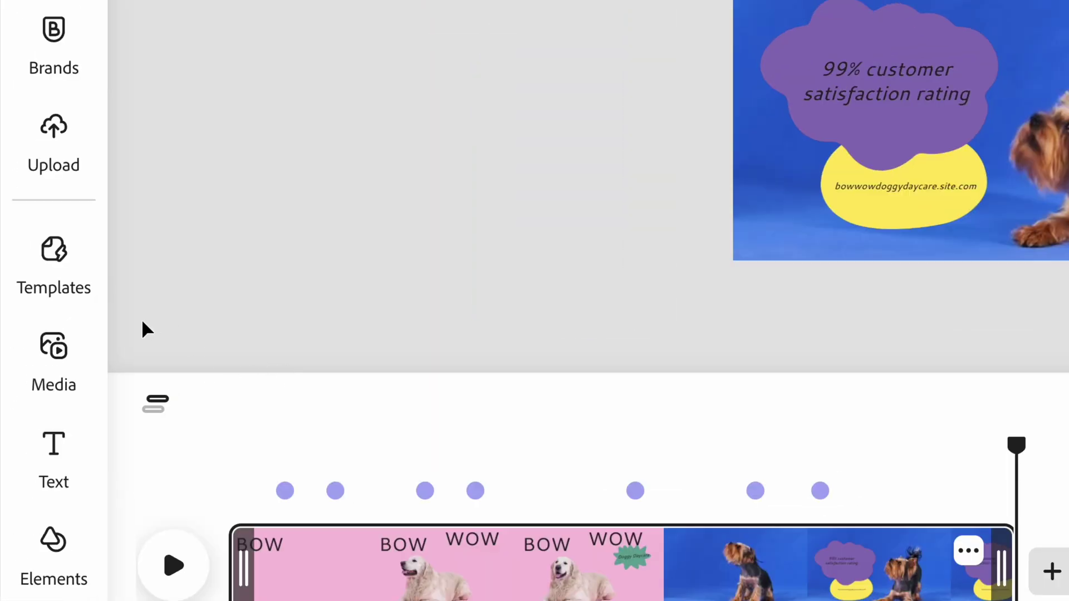
click(59, 356)
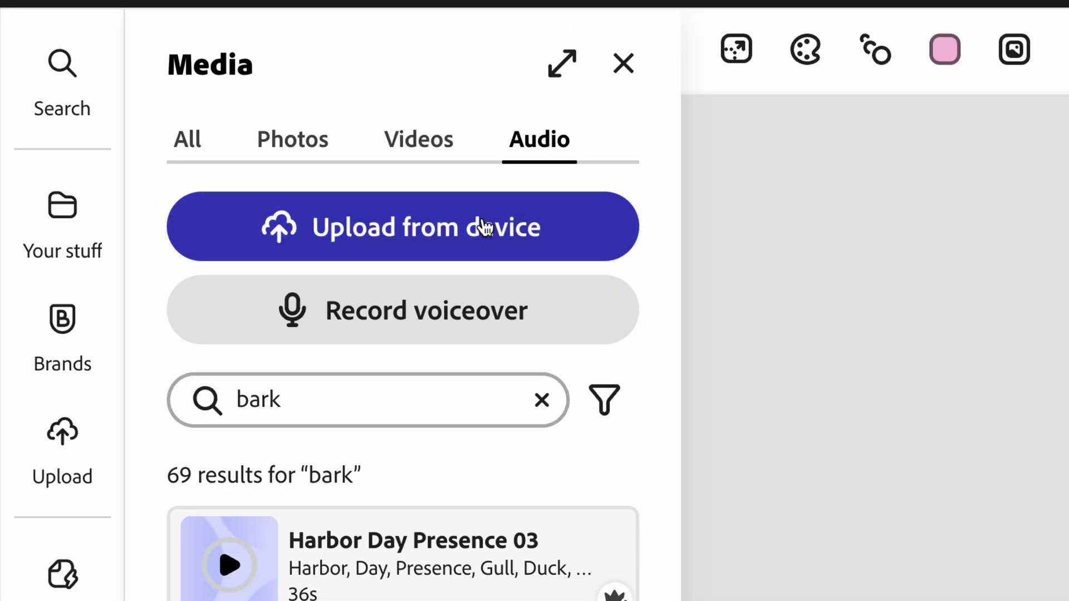
- Upload voiceover.wav from the device as the dog video's audio track
click(484, 228)
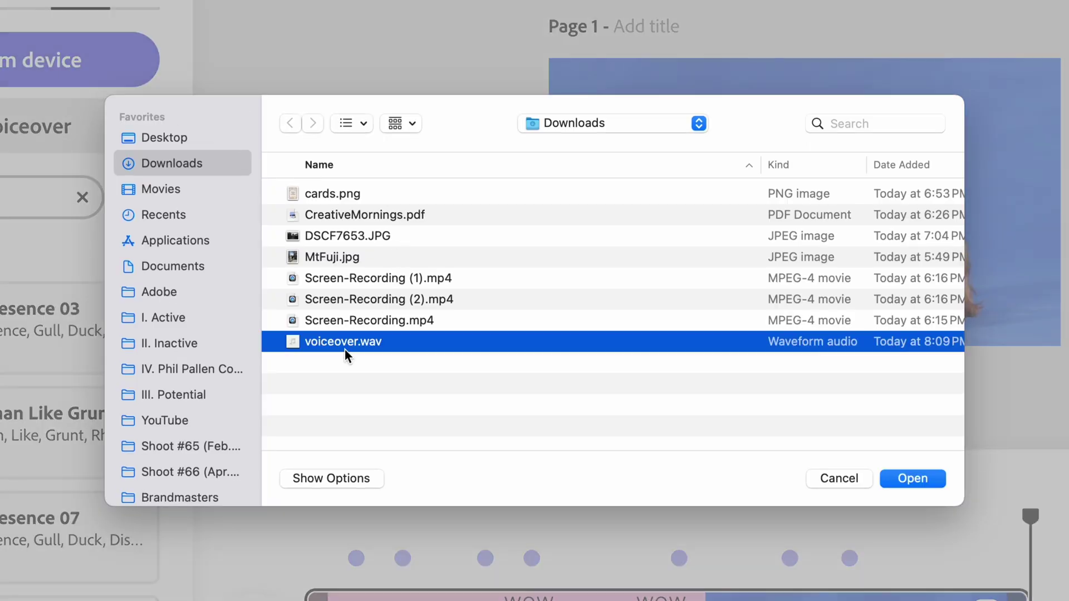
double_click(346, 342)
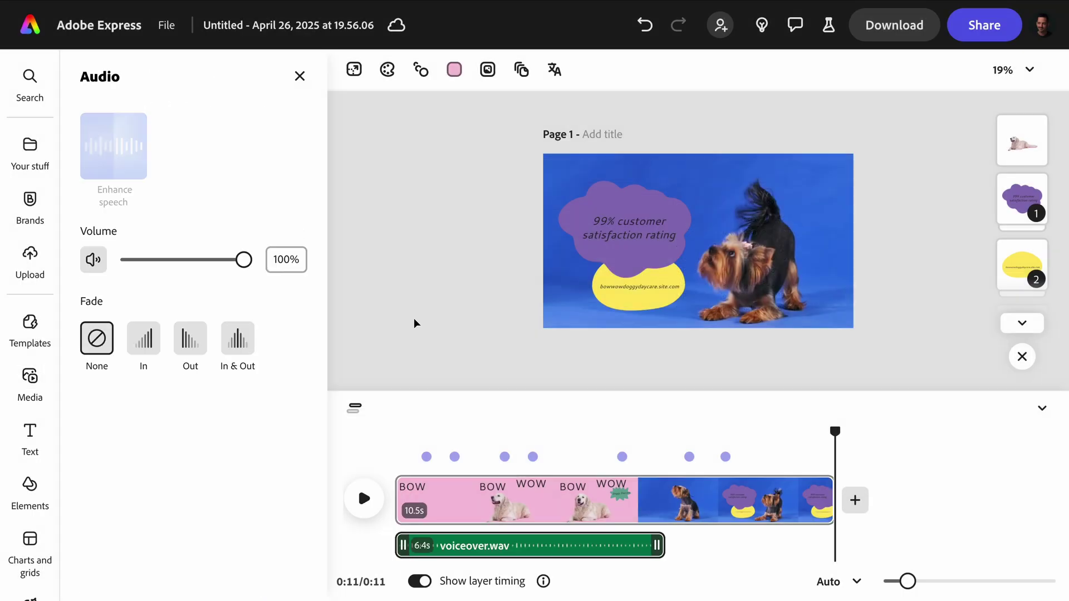
- Play the BOWWOW video with the voiceover, rewind to the start, replay and pause
click(361, 499)
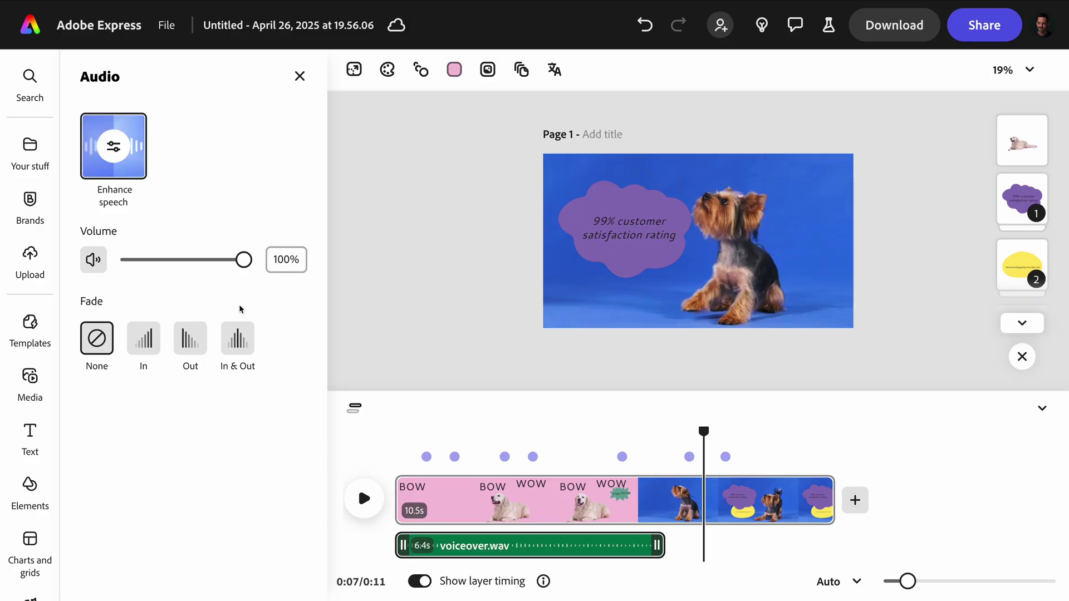
drag(727, 432, 370, 478)
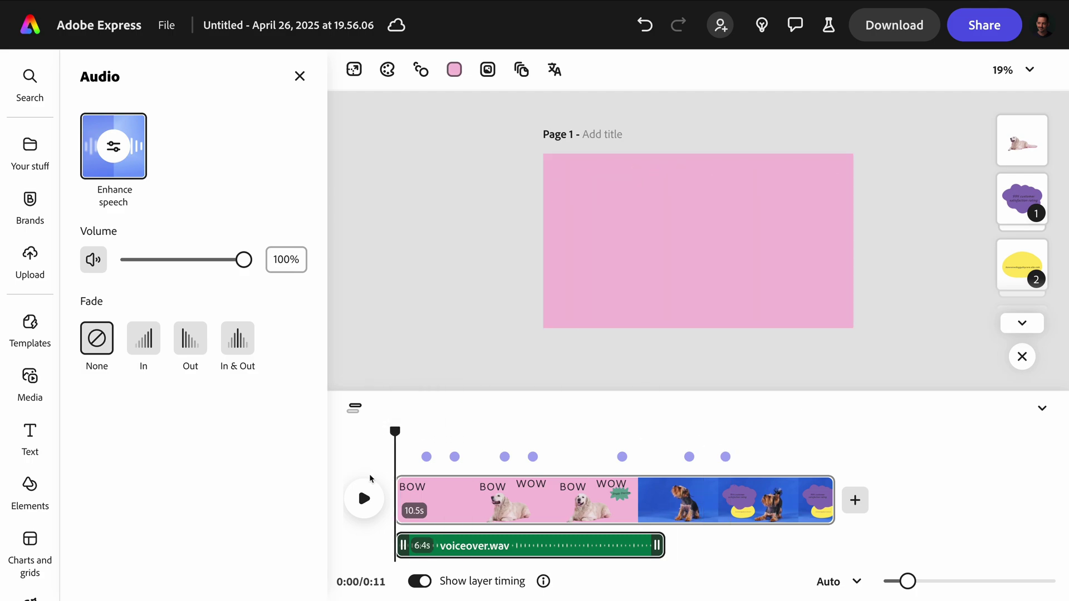
click(364, 498)
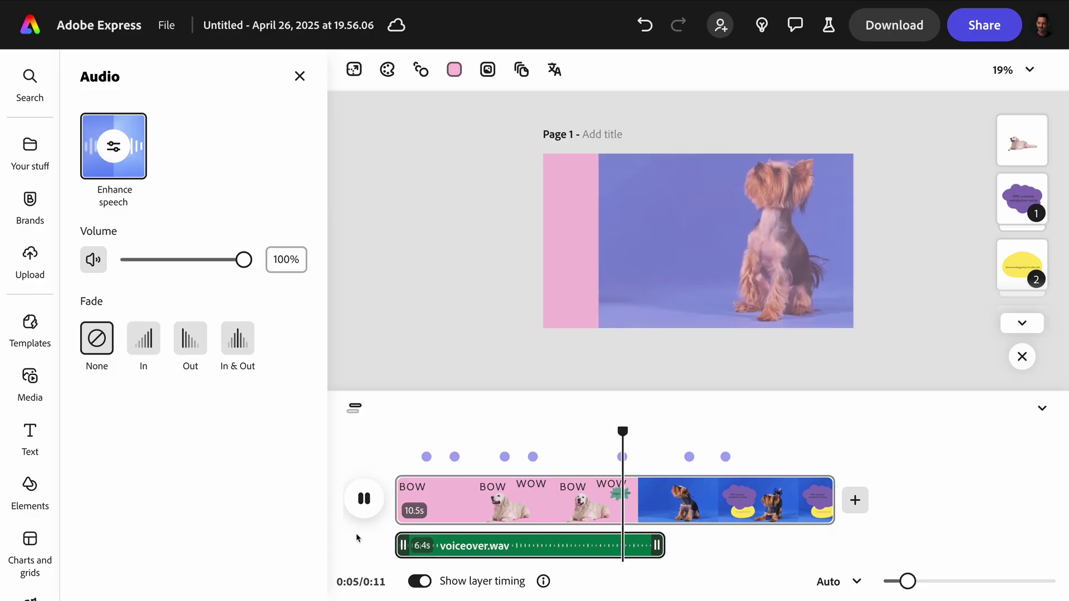
click(367, 511)
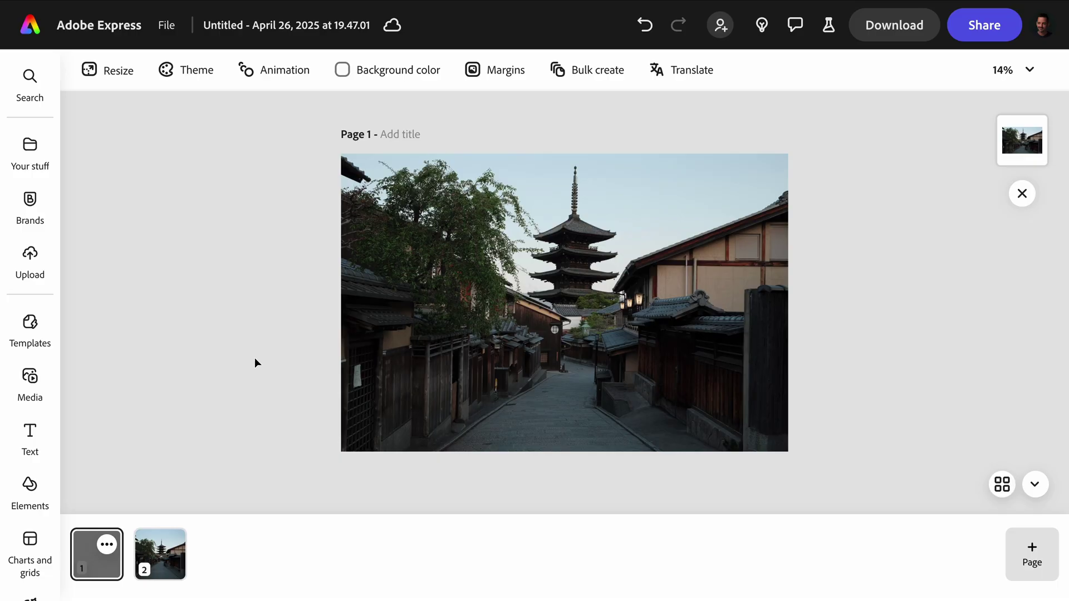
- Give the pagoda photo a Wobble entrance and a looping Wind animation
click(419, 292)
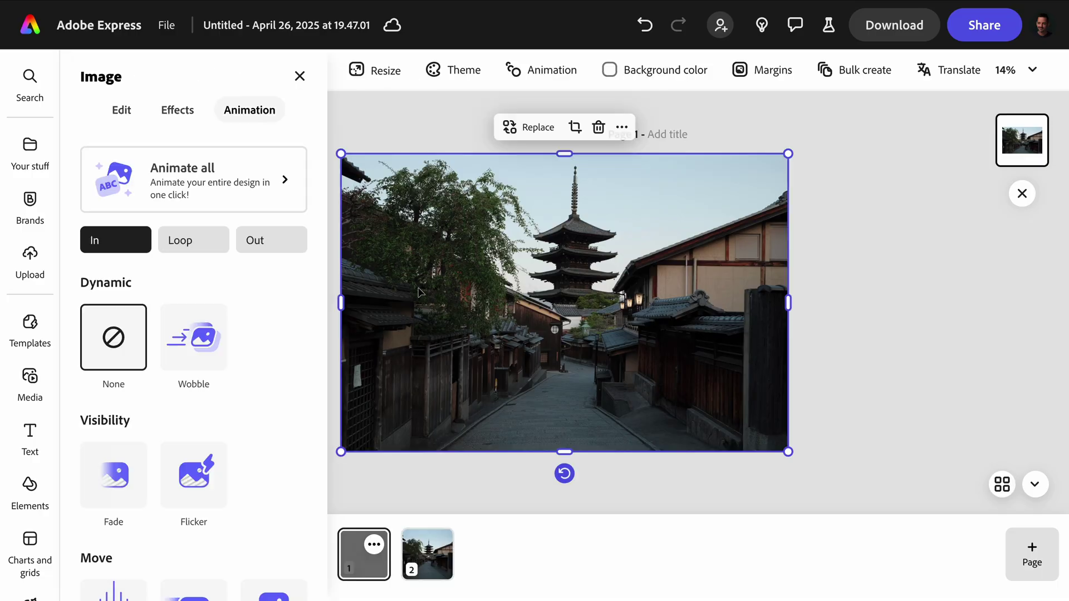
click(185, 342)
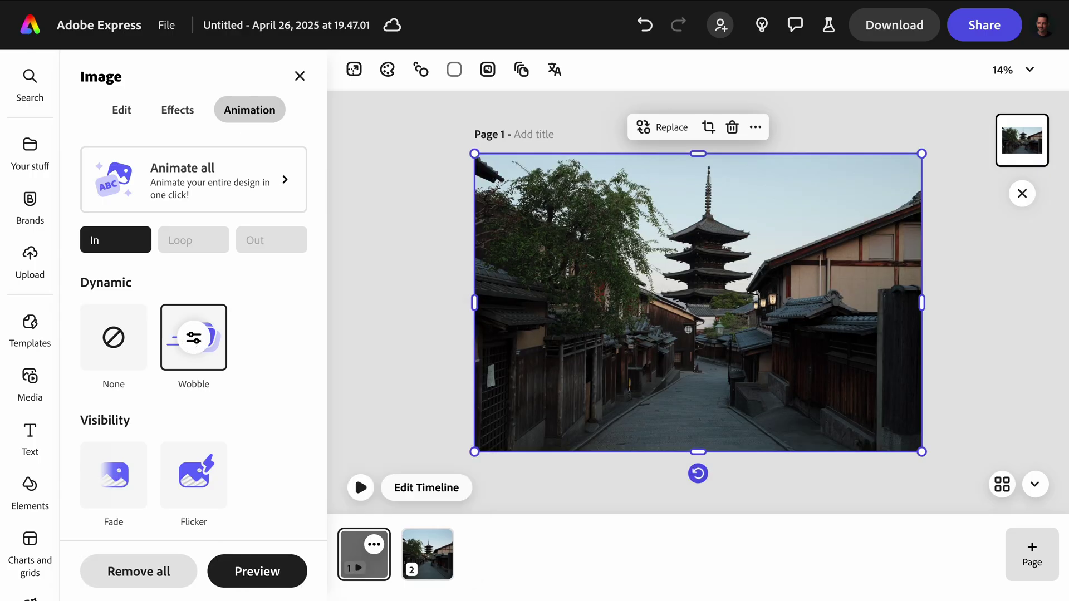
click(197, 244)
click(193, 336)
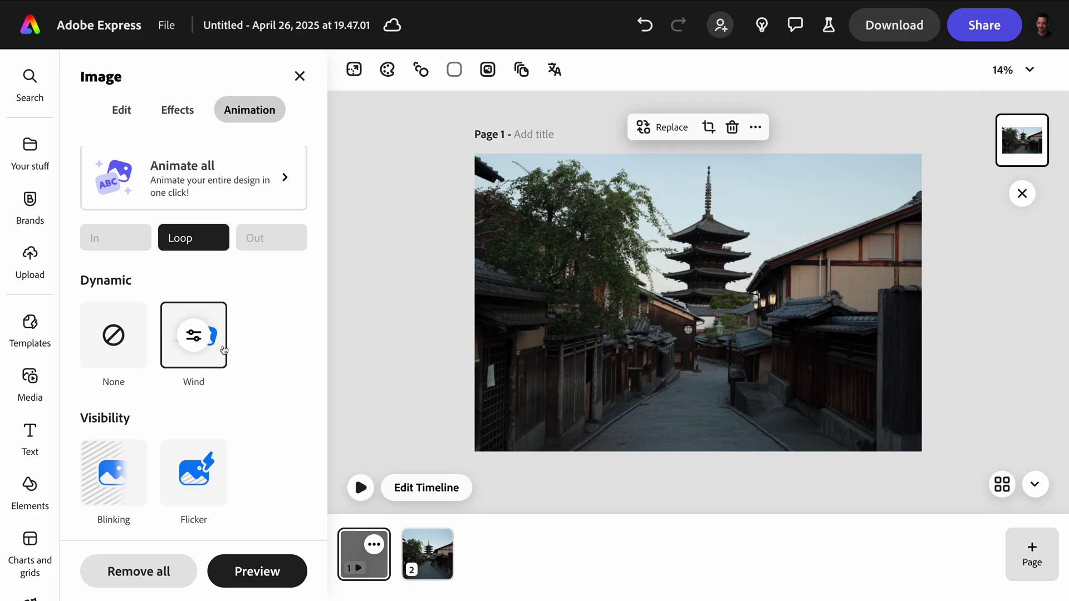
- Raise the Wind animation speed to about 51, then deselect and reselect the photo
click(209, 346)
drag(301, 350, 327, 352)
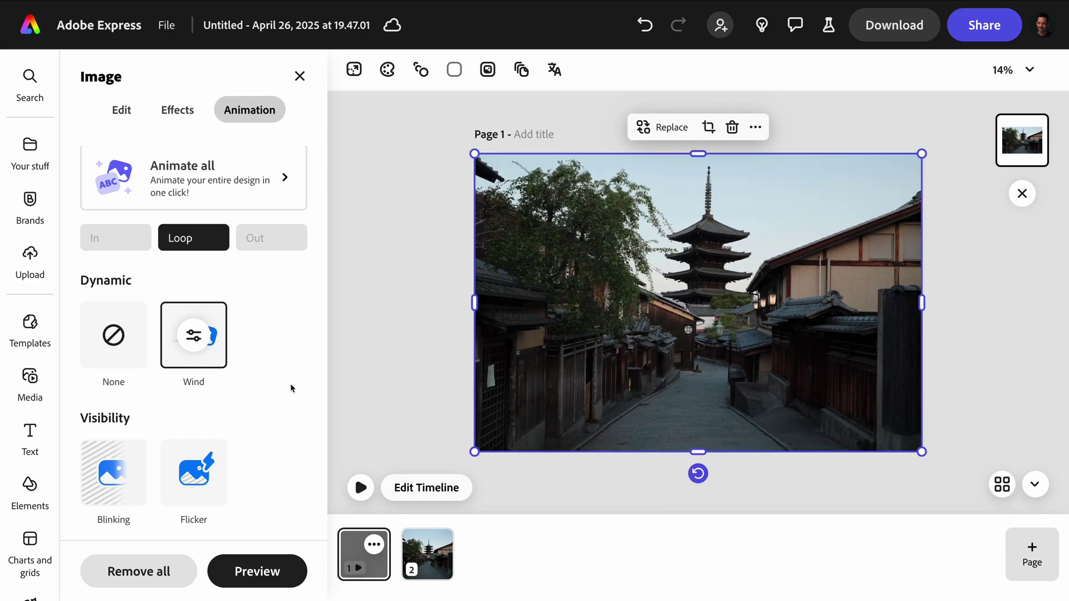
click(382, 399)
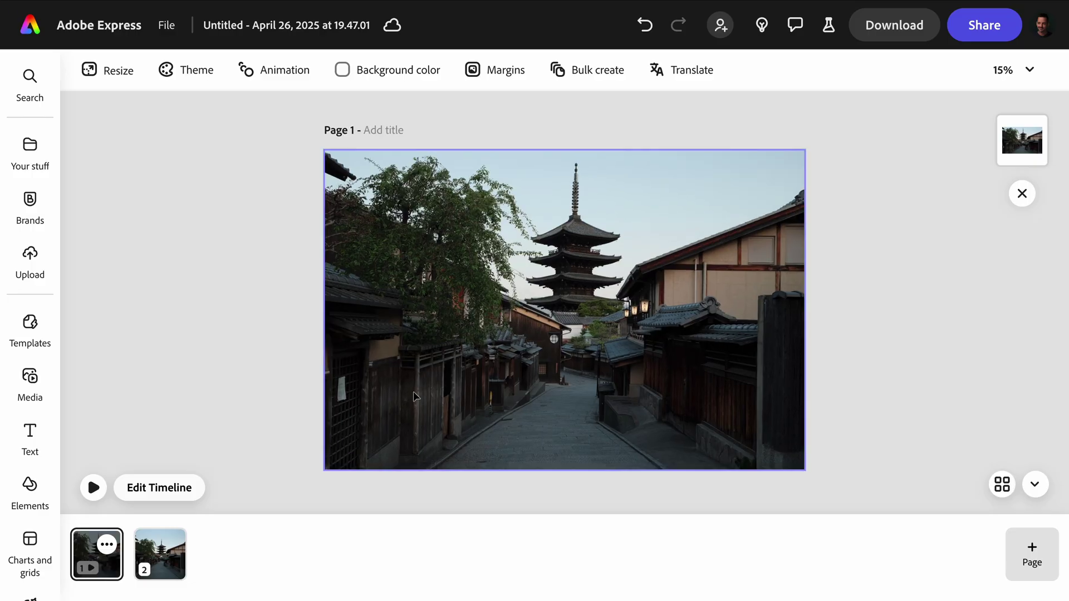
click(415, 394)
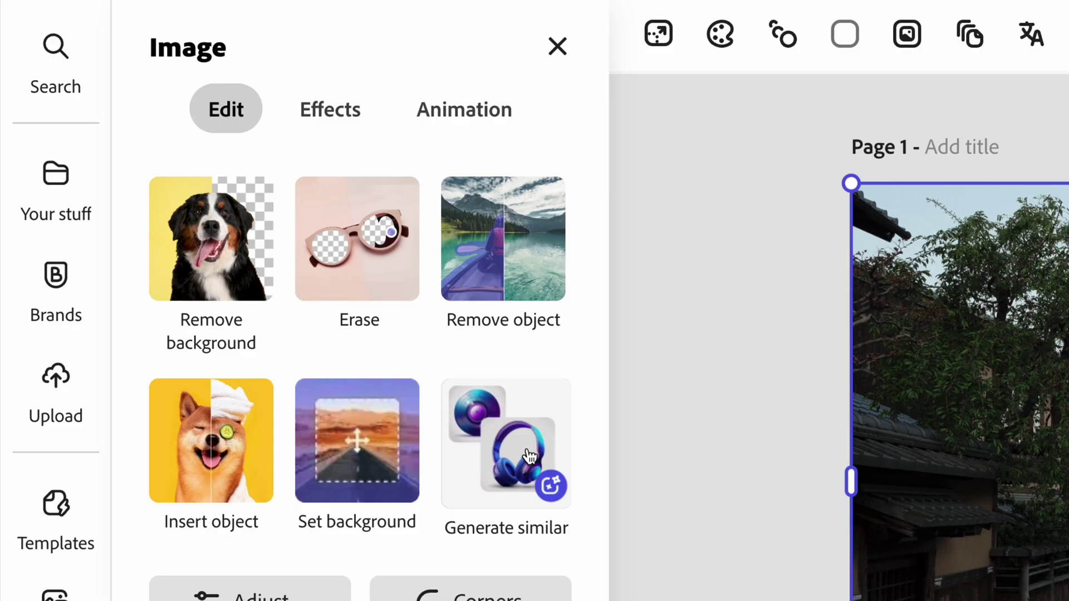
- Generate similar cherry-blossom variations of the Kyoto street photo
click(528, 448)
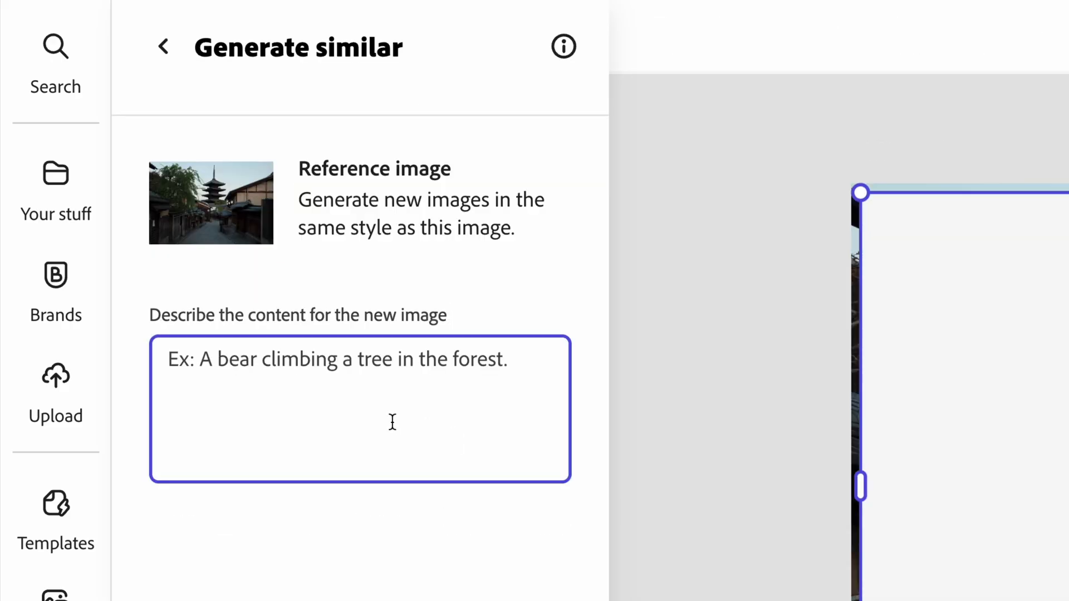
text(An old st)
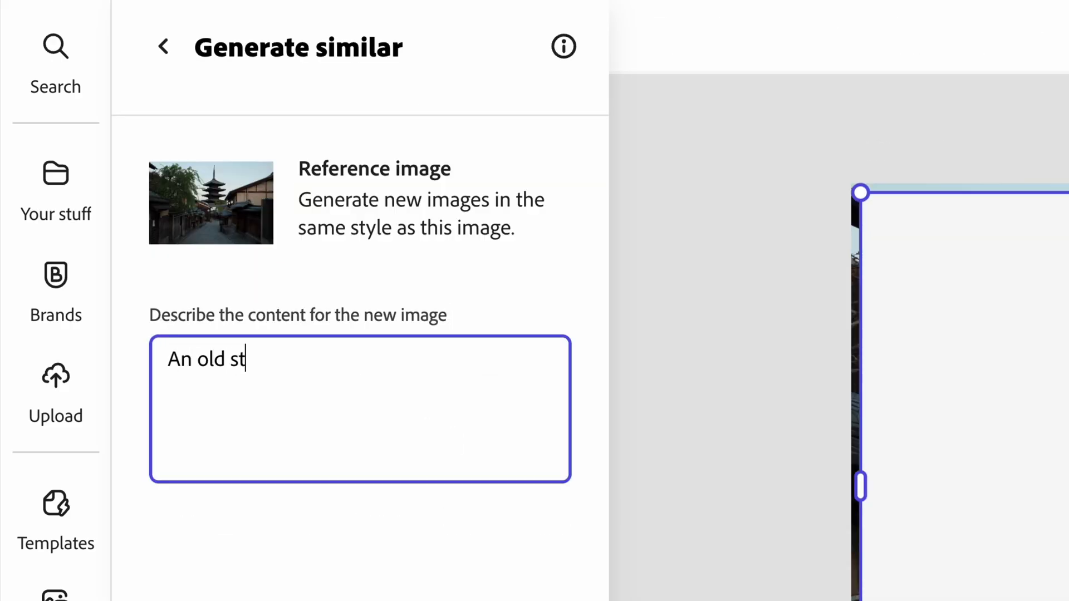
text(reet in Kyoto wi)
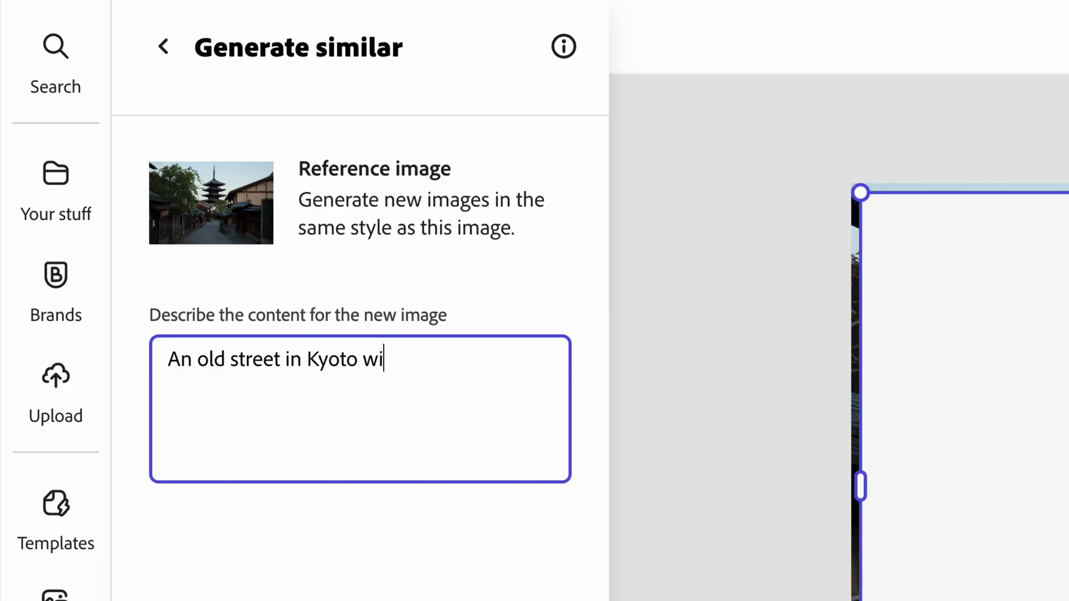
text(th cherry blossoms)
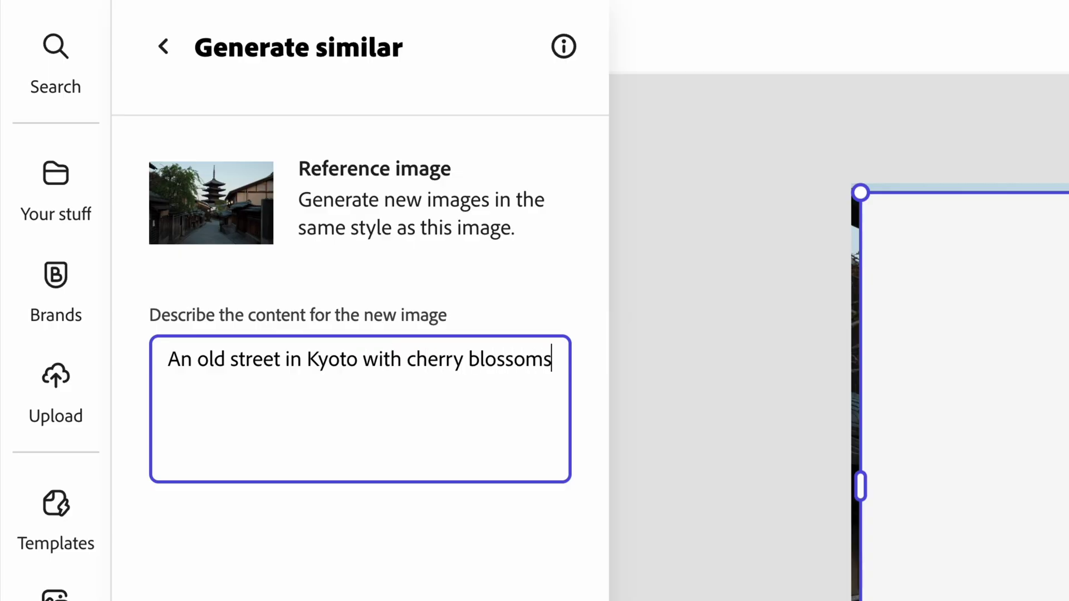
text( during su)
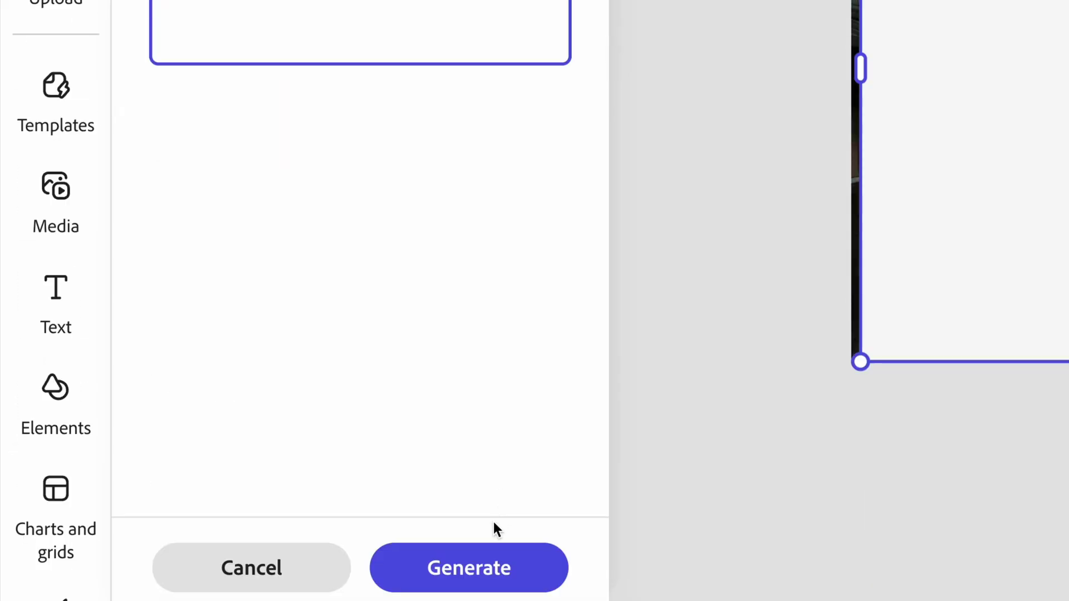
click(480, 561)
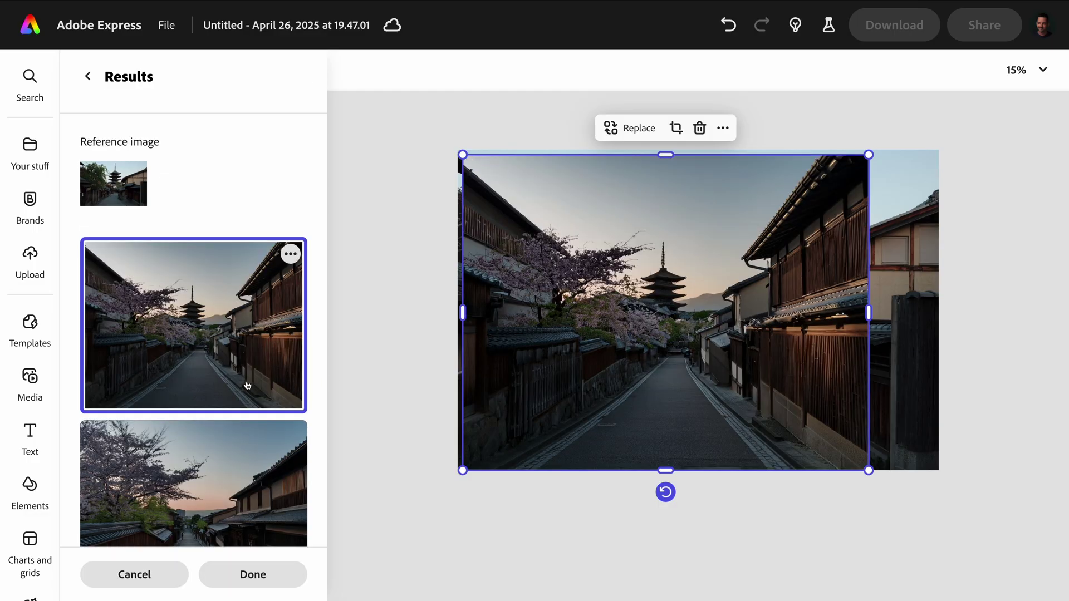
scroll(249, 382, down, 2)
- Try the second, third and fourth generated results, then leave them keeping the original photo
click(230, 406)
scroll(230, 407, down, 2)
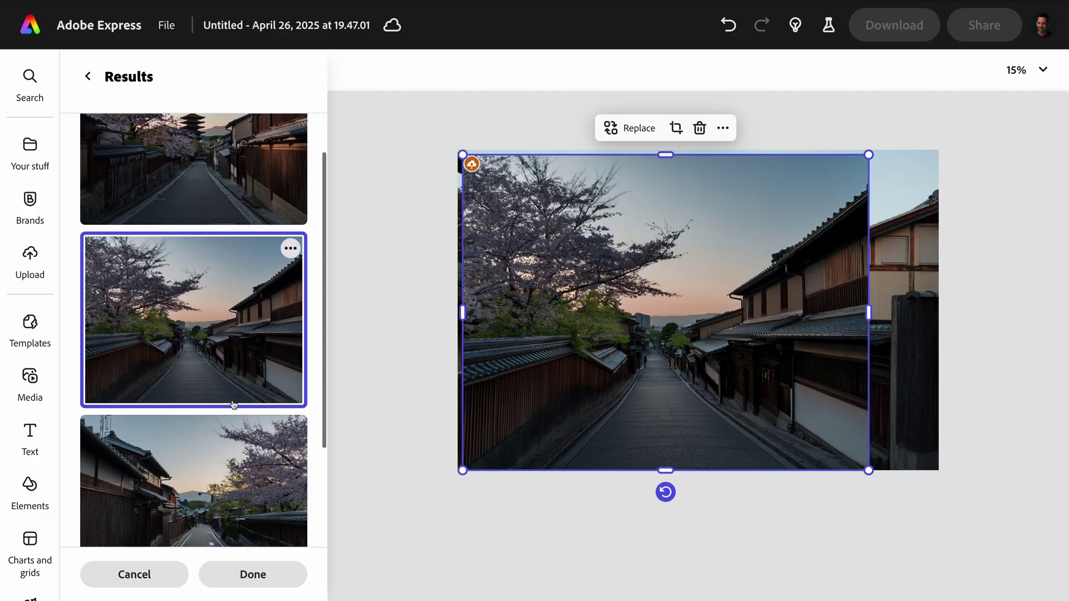
click(242, 402)
scroll(242, 402, down, 2)
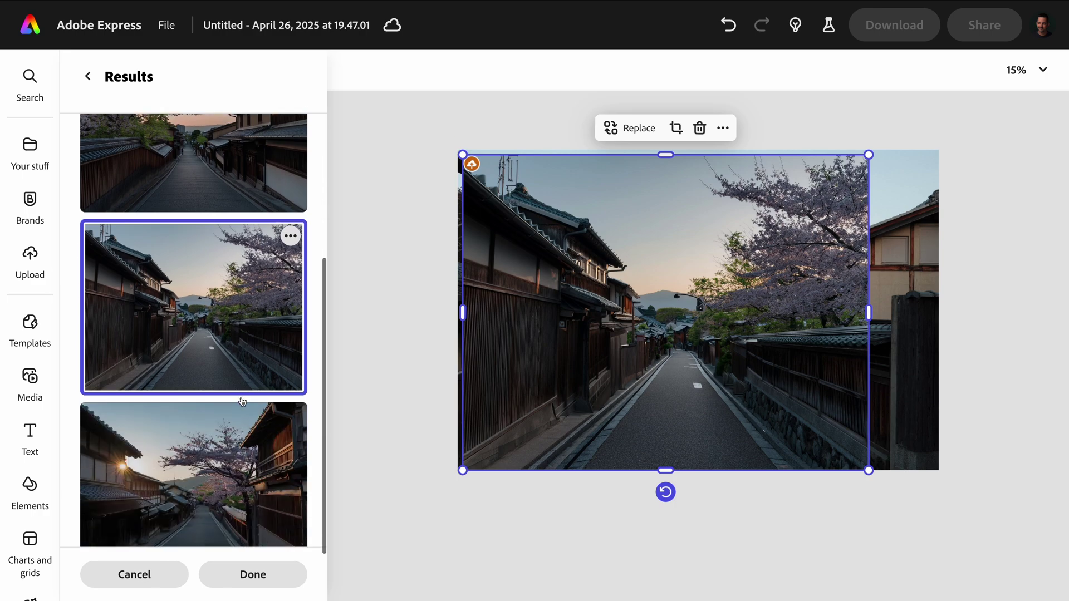
click(207, 439)
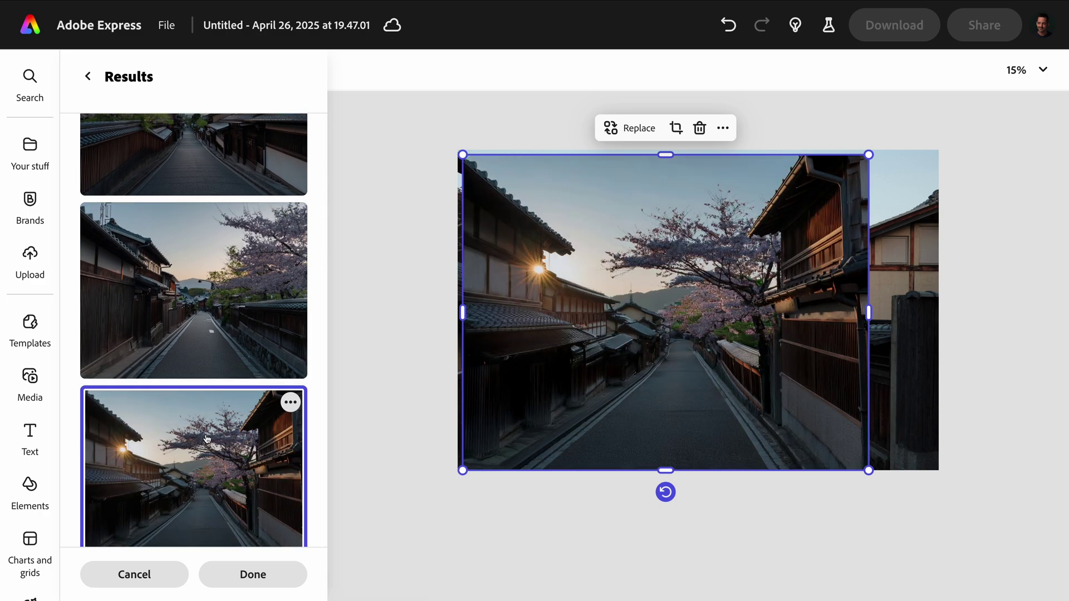
scroll(206, 439, down, 2)
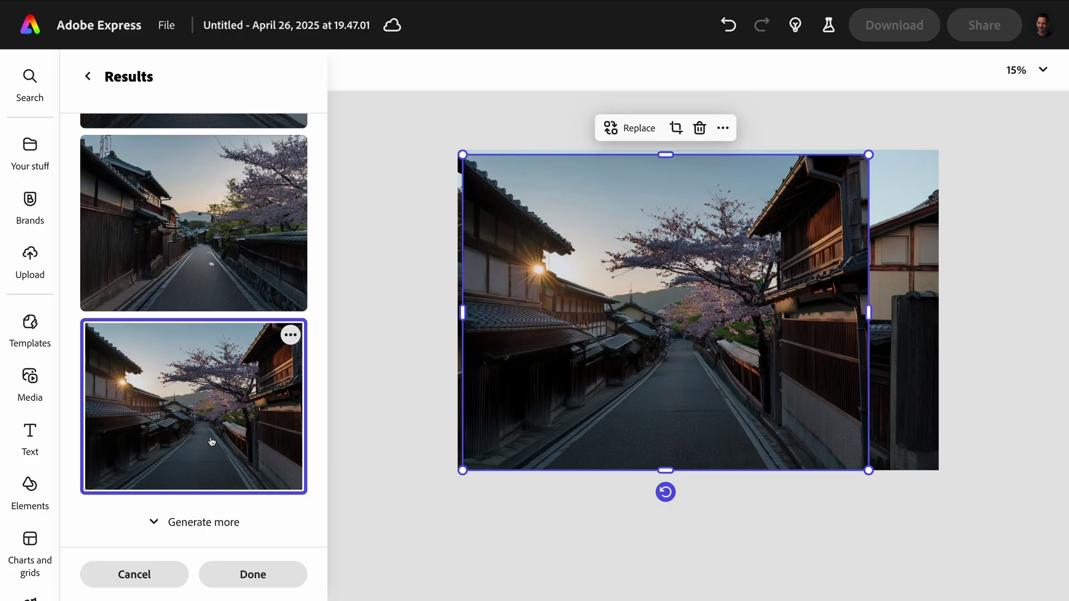
click(252, 575)
click(710, 402)
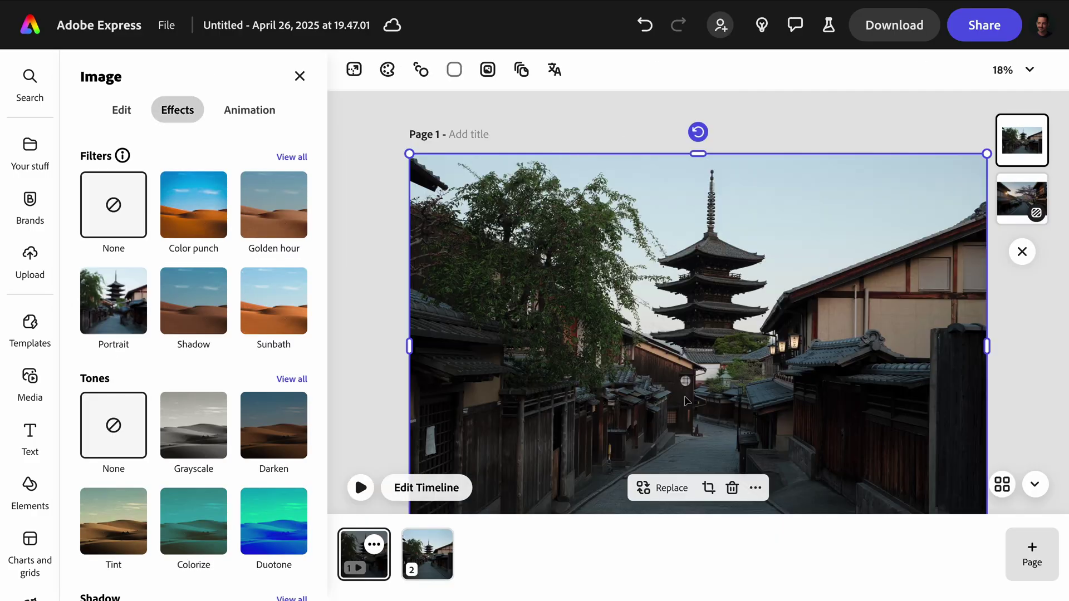
- Try Color punch, Golden hour, Shadow, Sunbath, Grayscale filters and a warm tint on the photo
click(185, 215)
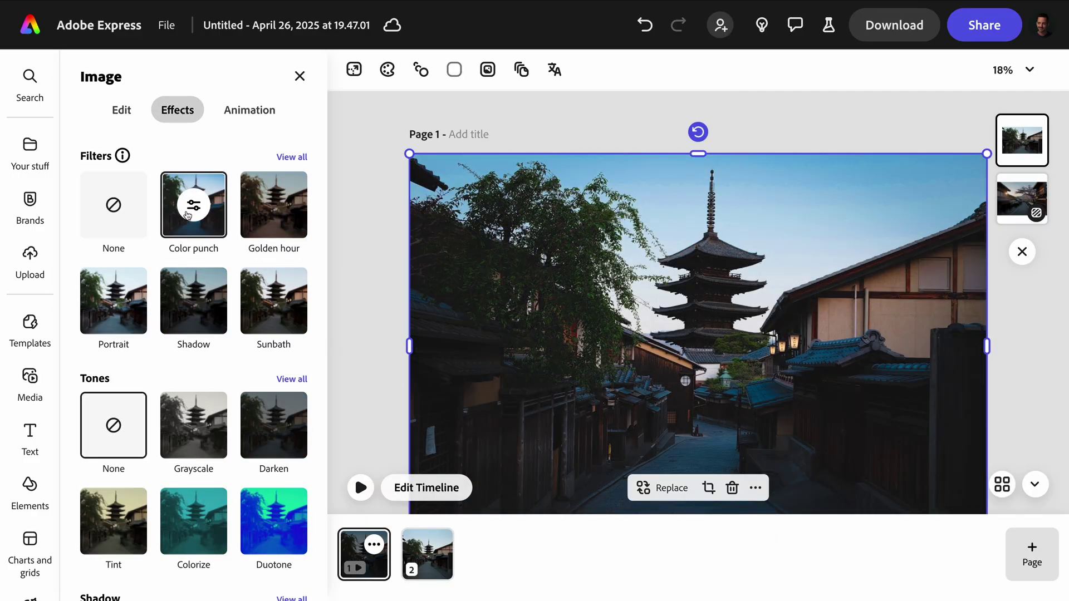
click(271, 222)
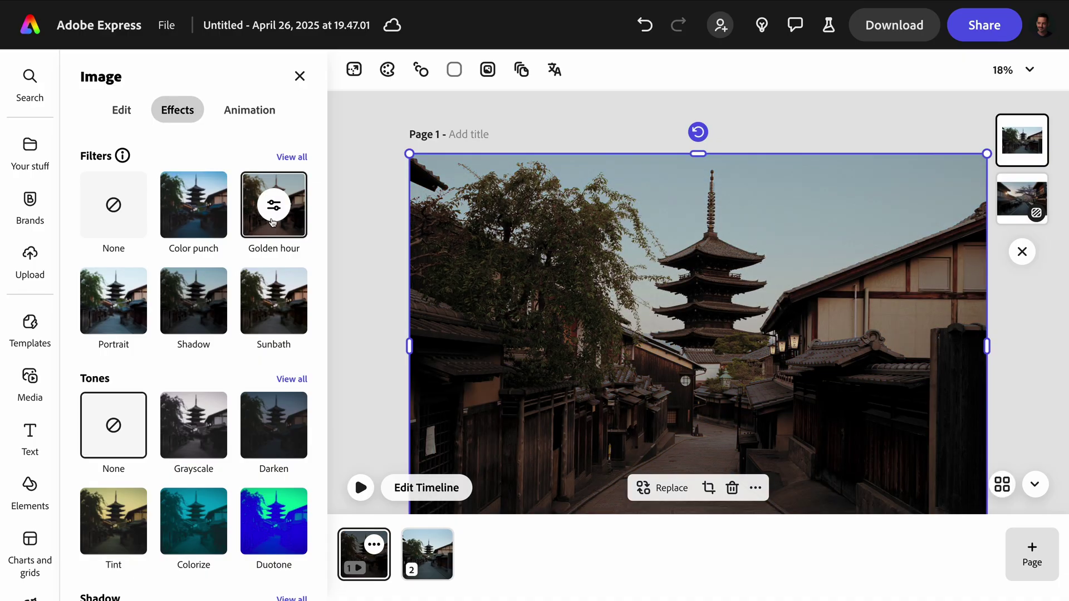
click(115, 309)
click(194, 312)
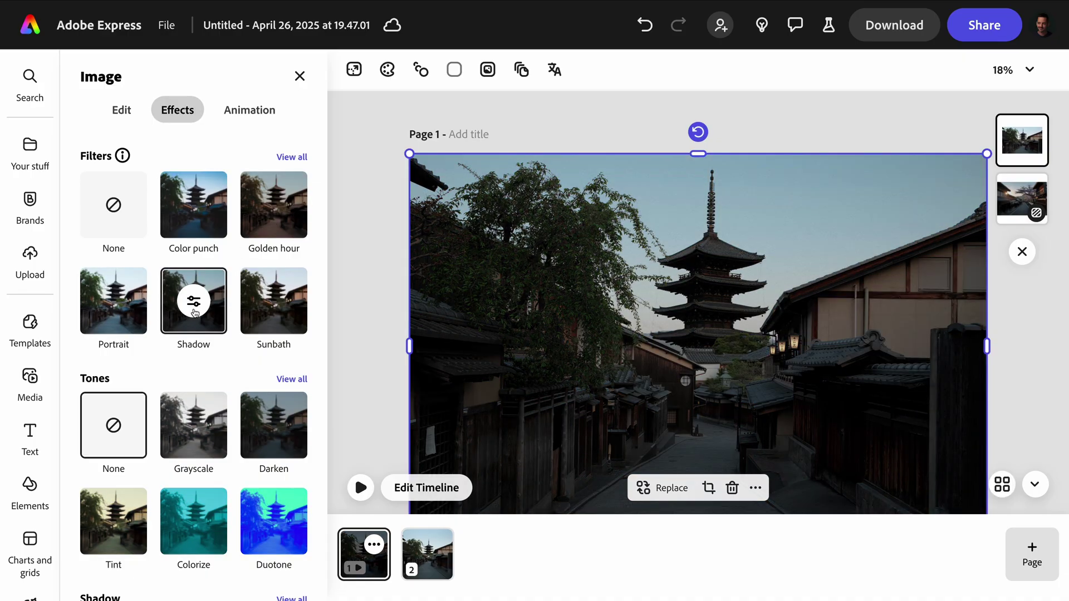
click(273, 311)
scroll(220, 326, down, 3)
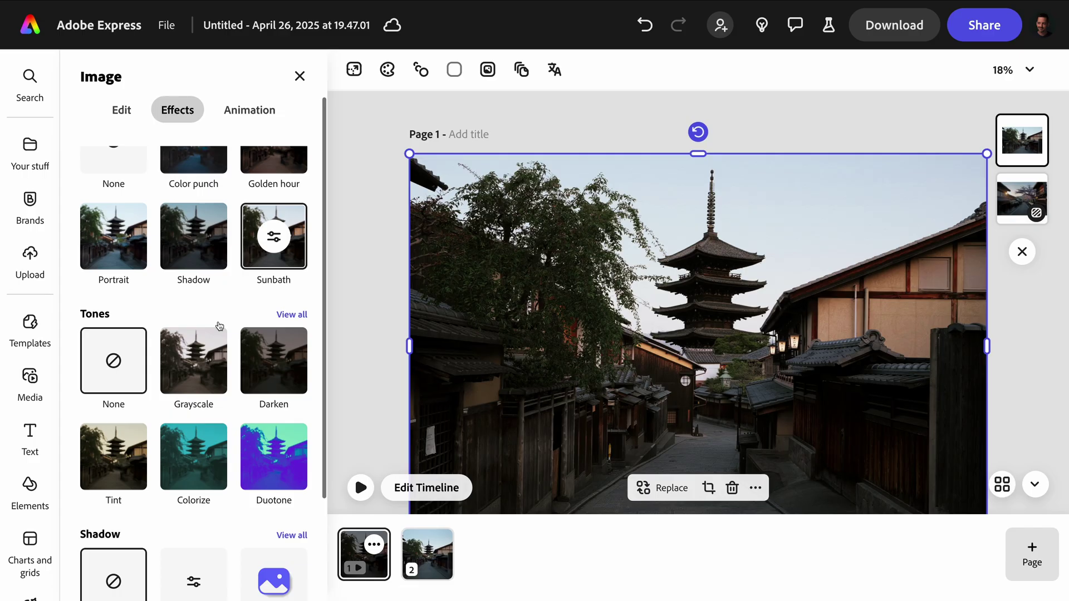
click(205, 318)
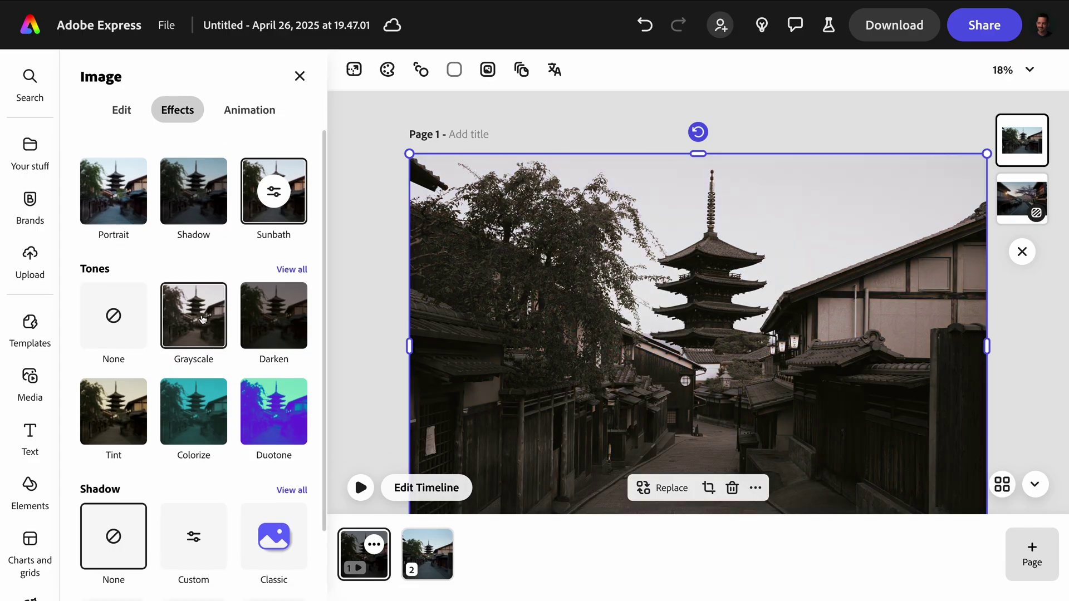
click(139, 414)
scroll(213, 347, up, 3)
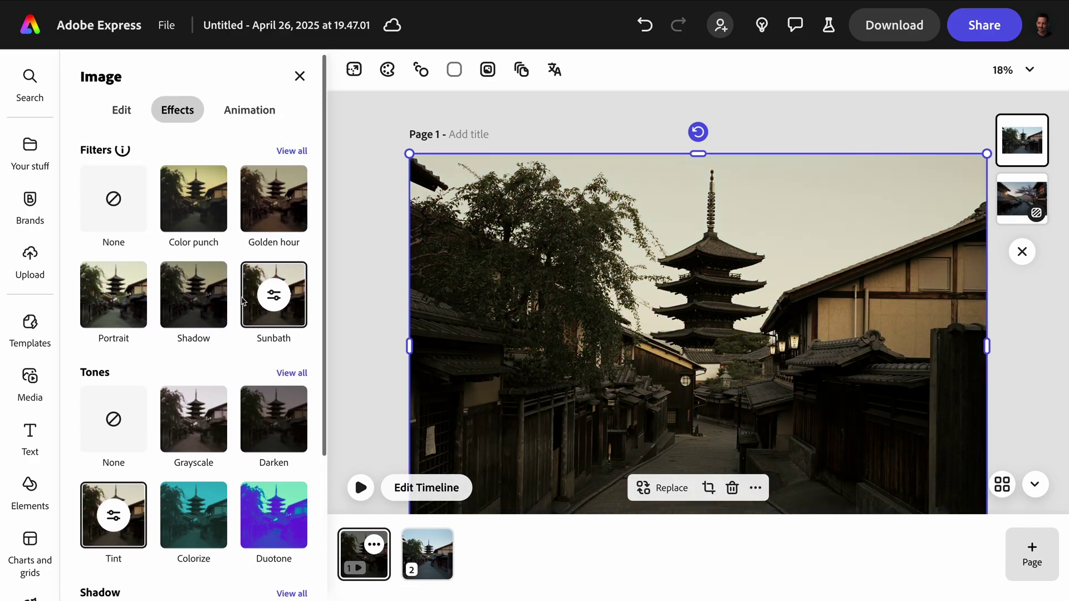
- Cycle Golden hour and Shadow, remove the tone, try Classic and Lift shadows, ending on Color punch
click(270, 227)
click(181, 311)
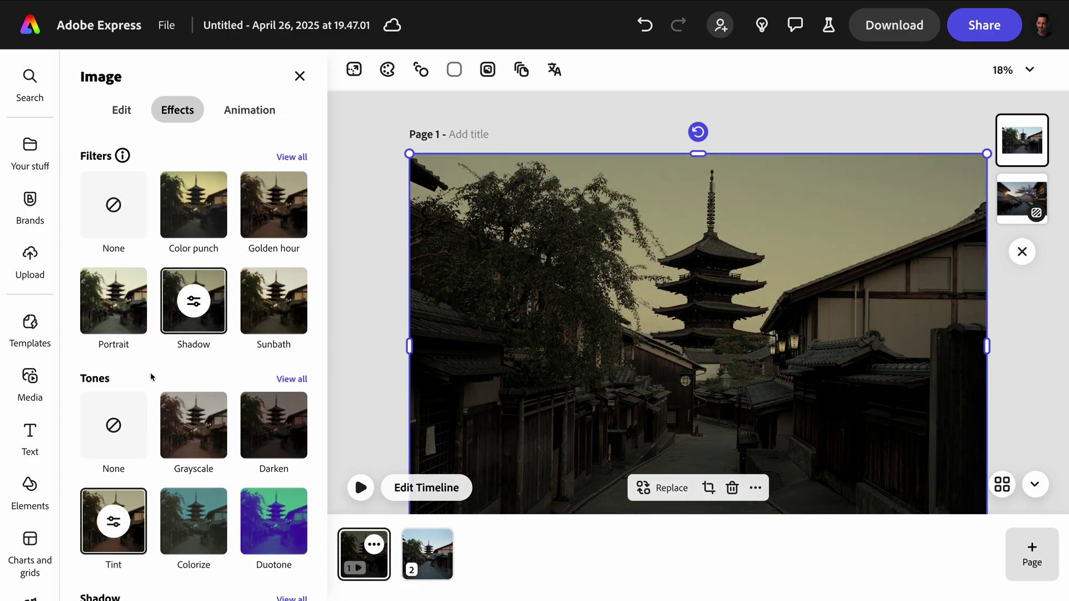
click(109, 432)
scroll(226, 342, down, 3)
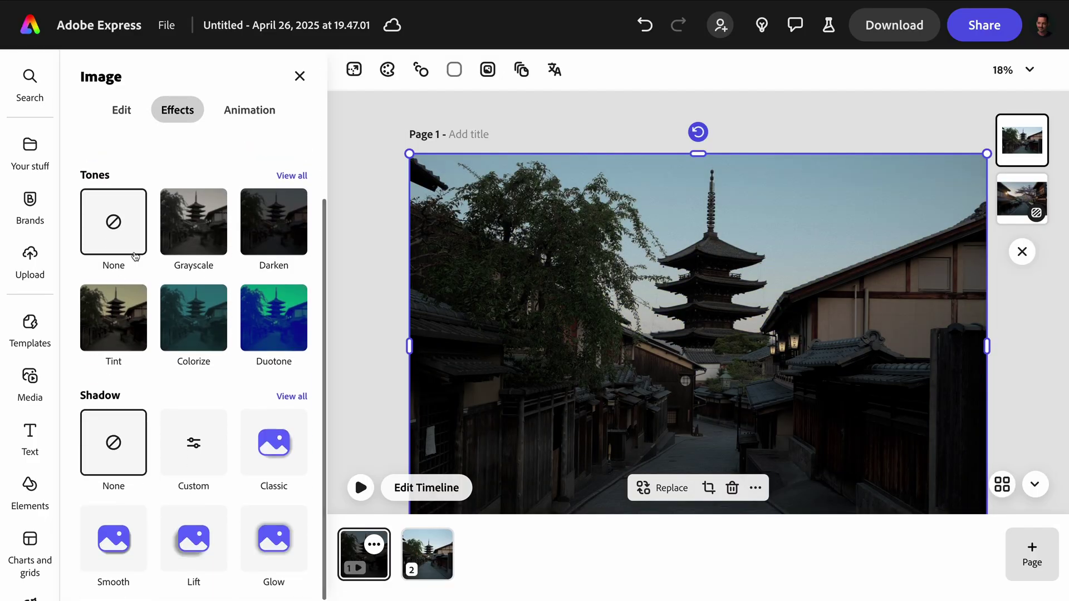
click(279, 465)
click(195, 533)
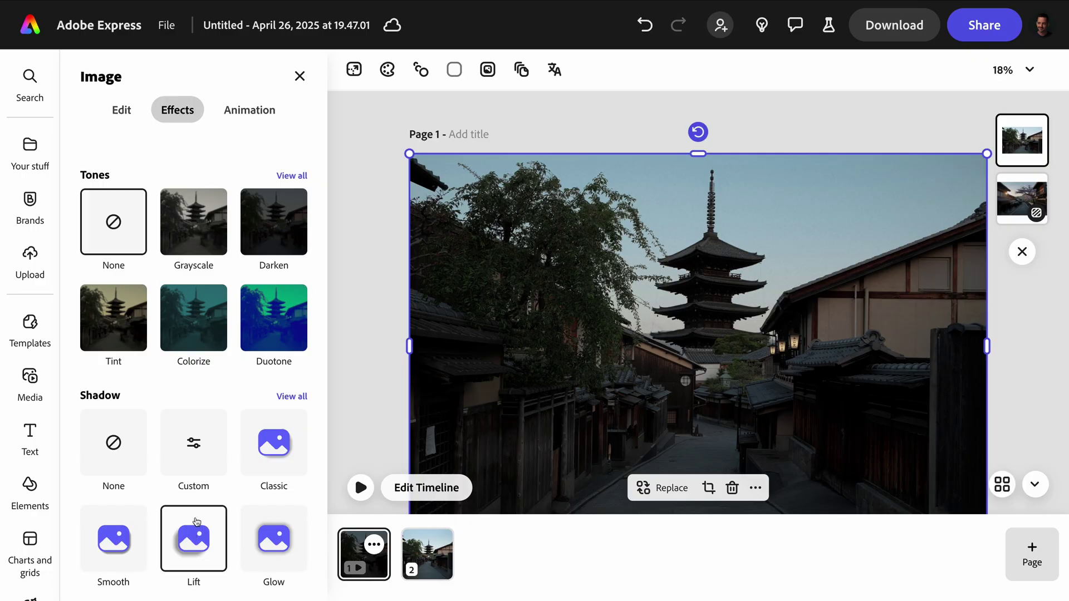
scroll(240, 378, up, 2)
scroll(240, 386, up, 2)
click(204, 187)
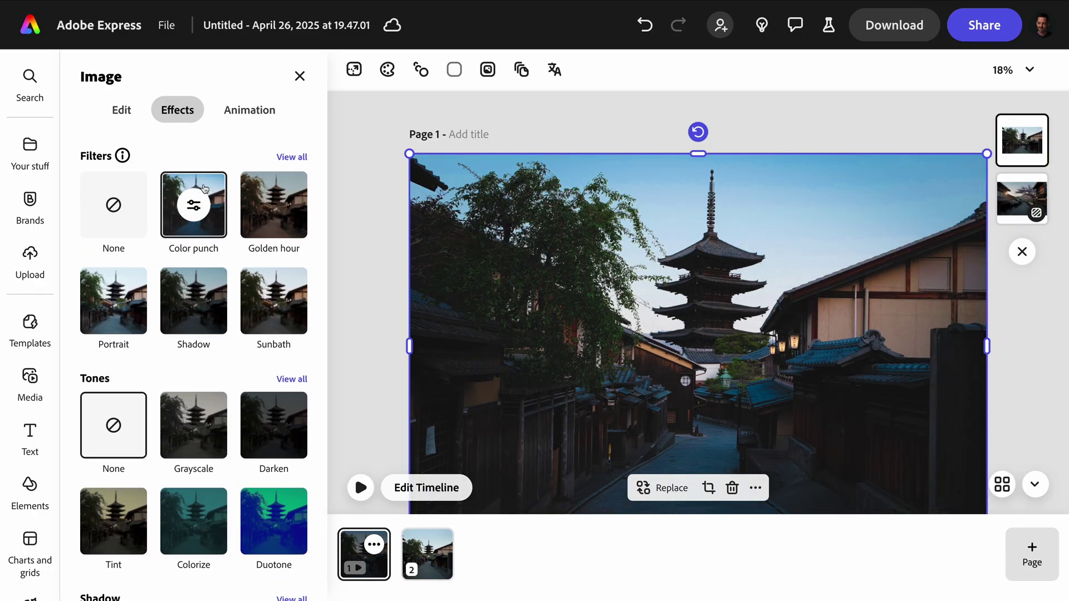